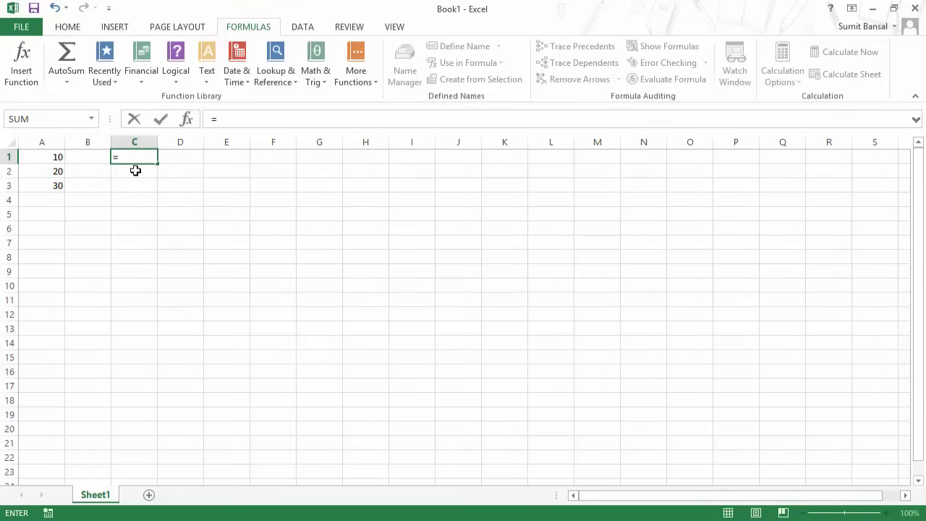
Enter =10 in C1, then start editing it and cancel, leaving 10.
type("10")
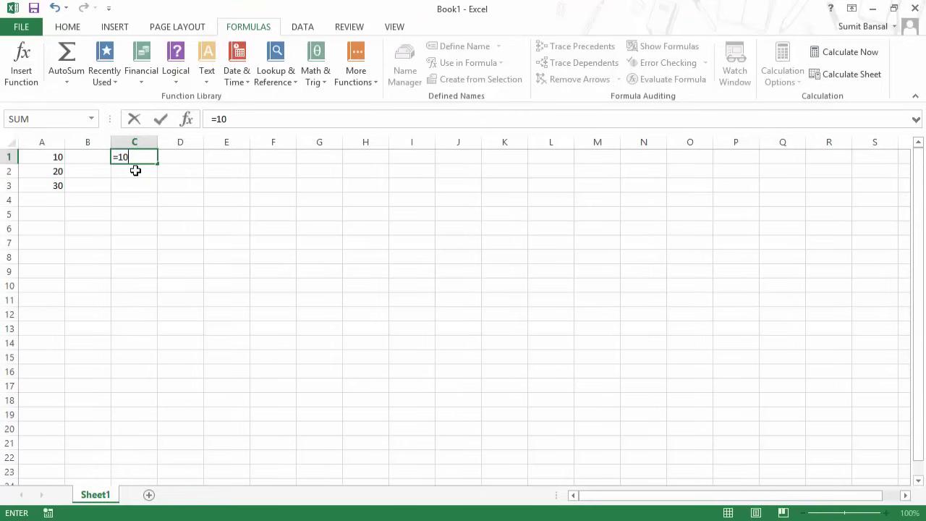
key("Return")
key("Up")
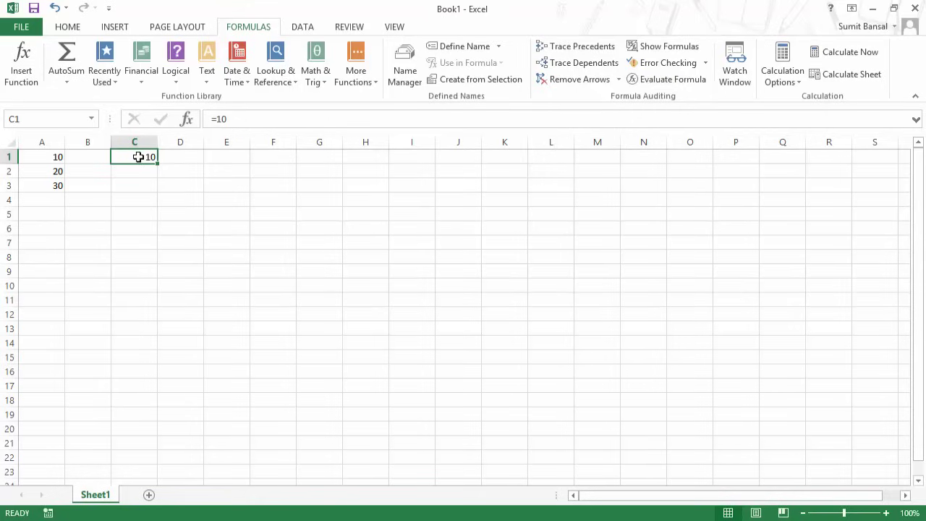
left_click(220, 118)
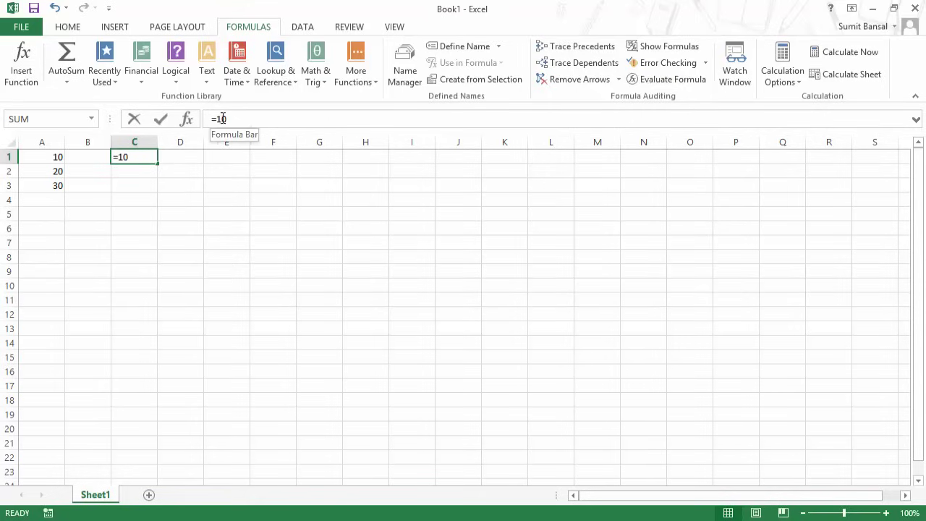
double_click(221, 118)
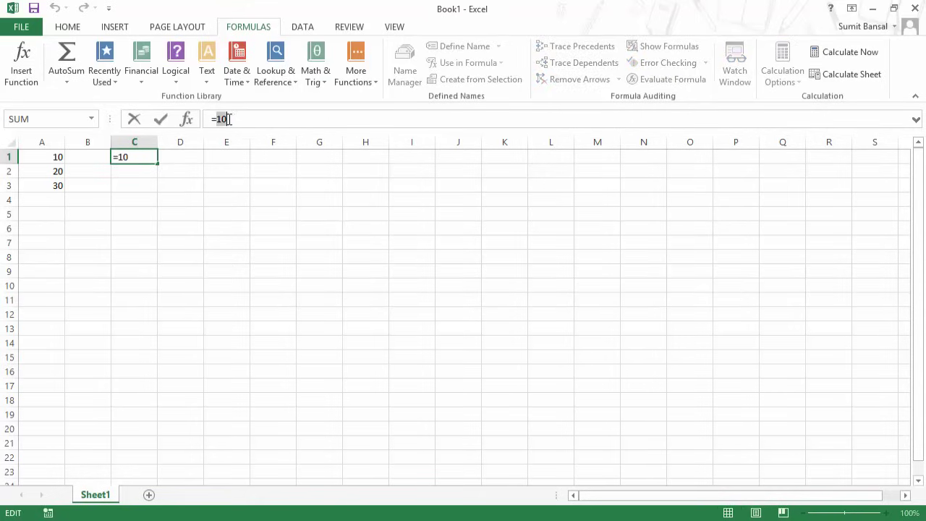
left_click(176, 161)
key("Escape")
key("Left")
key("Right")
Replace C1 with a quoted text formula that returns a first name.
type("=\"Sumit")
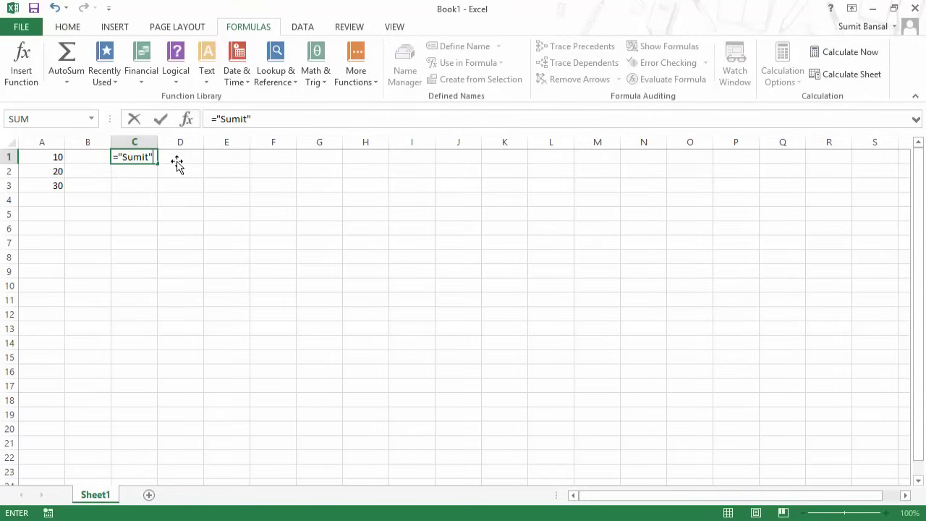
key("Return")
key("Up")
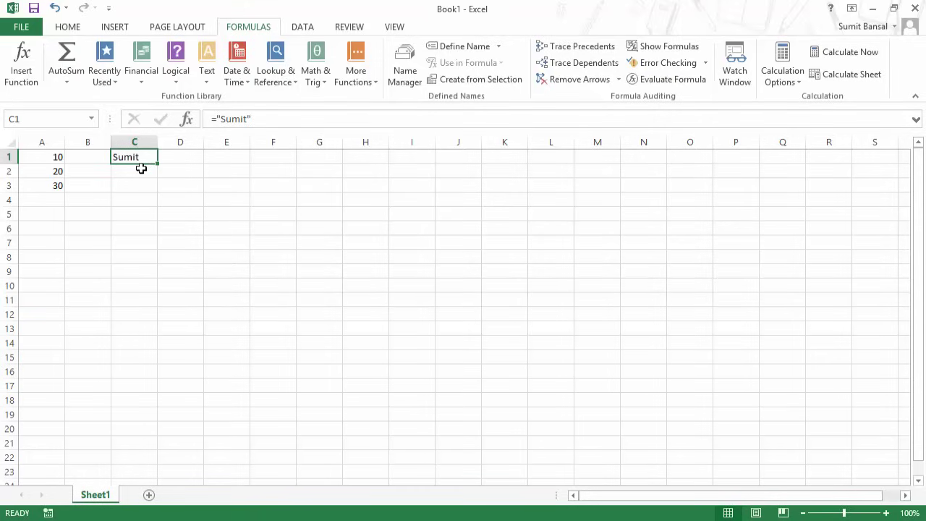
Enter =A1 in C1 by clicking cell A1.
type("=")
left_click(40, 157)
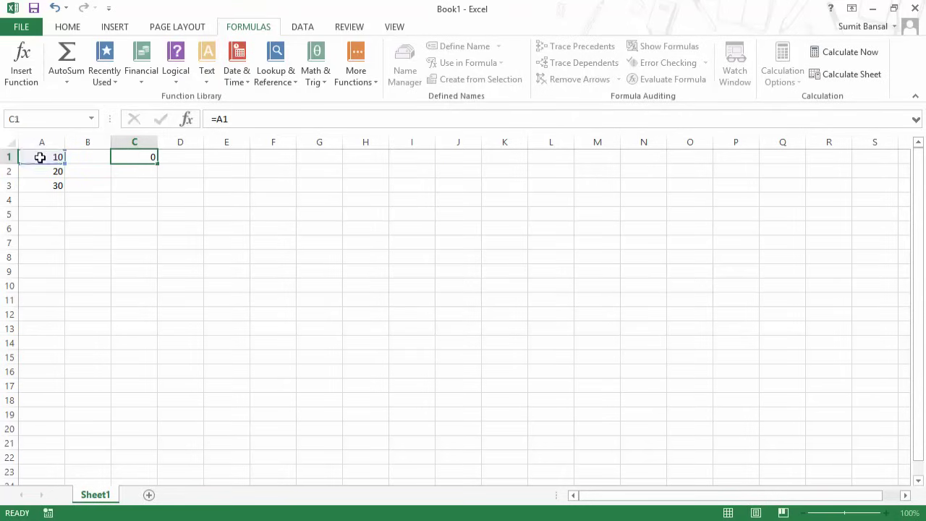
key("Return")
key("Up")
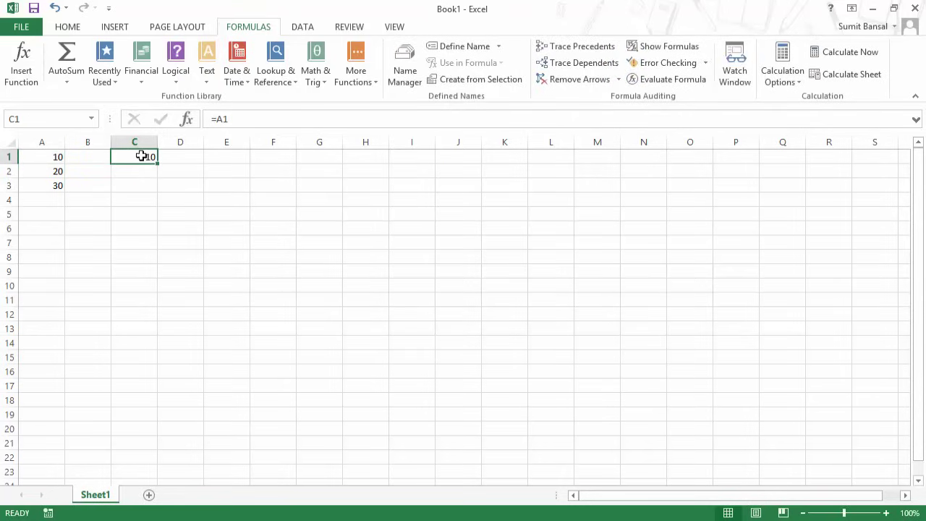
Change A1 to a first name to see C1 follow, then undo back to 10.
left_click(40, 158)
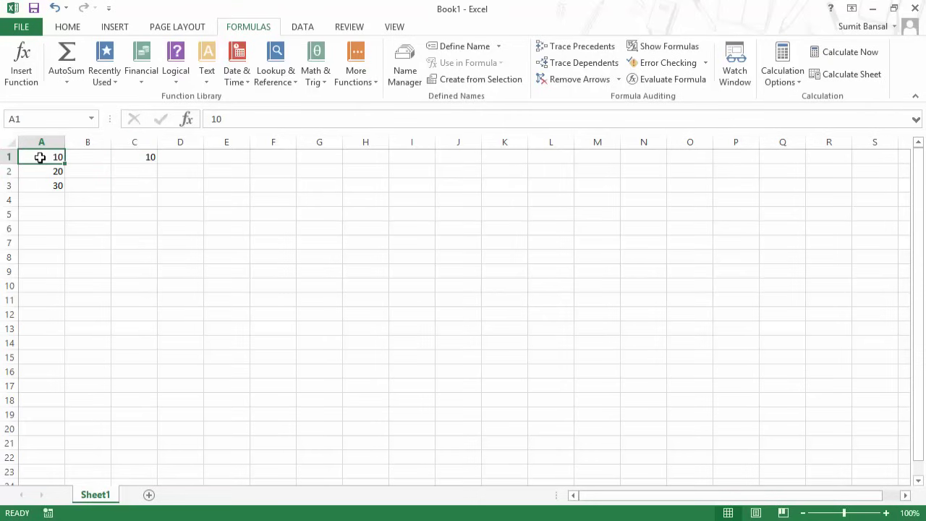
type("Sumit")
key("Return")
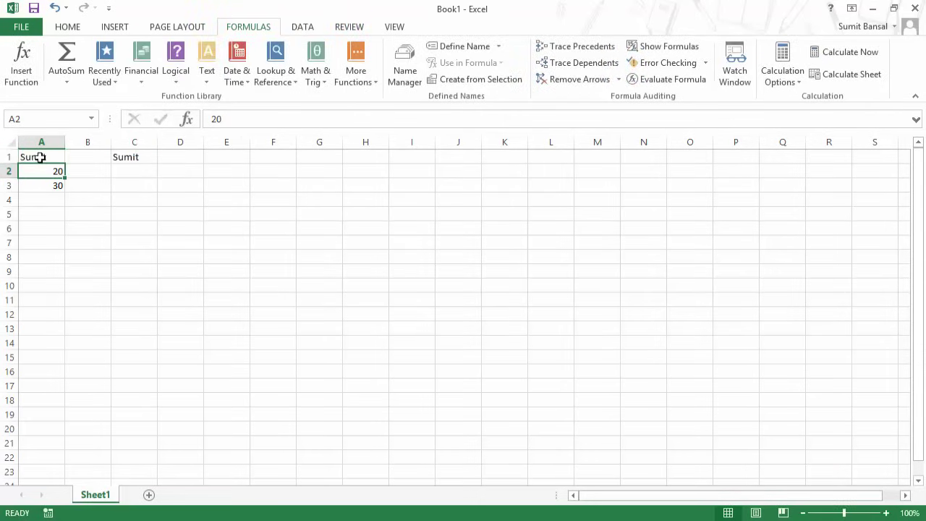
left_click(40, 157)
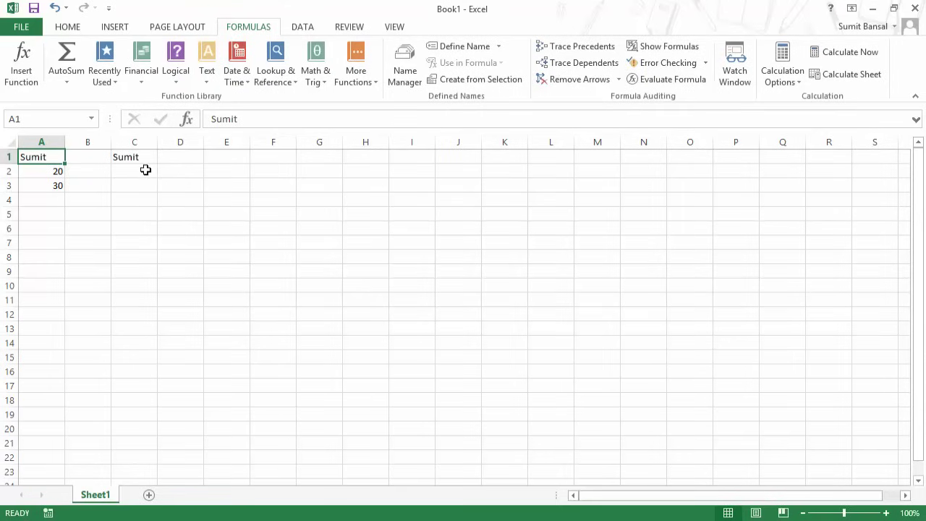
key("ctrl+z")
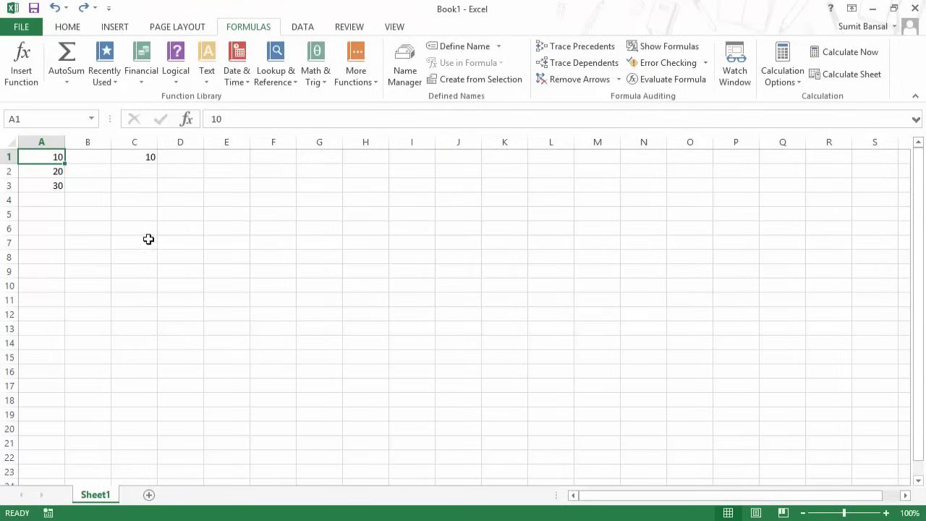
Rewrite C1 as =A1+A2 and inspect its highlighted cell references.
left_click(150, 158)
type("=")
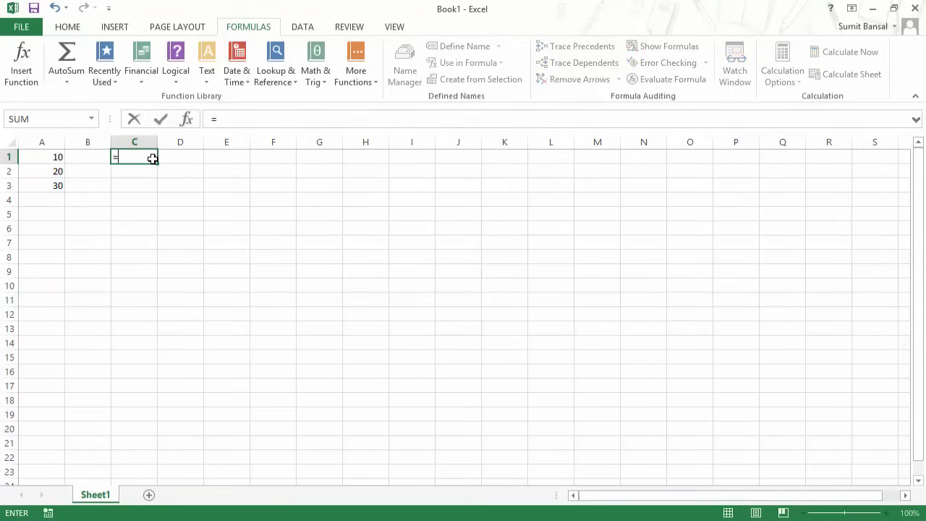
left_click(35, 159)
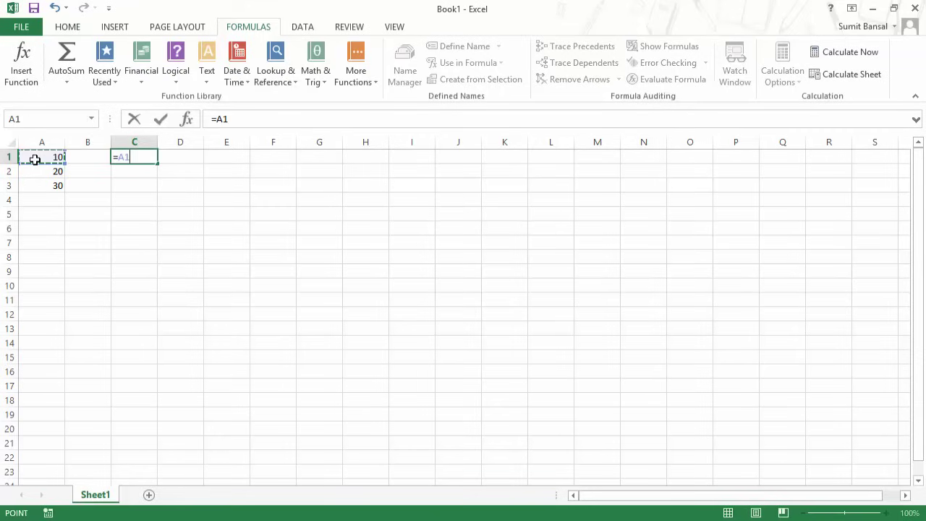
type("+")
left_click(37, 173)
key("Return")
key("Up")
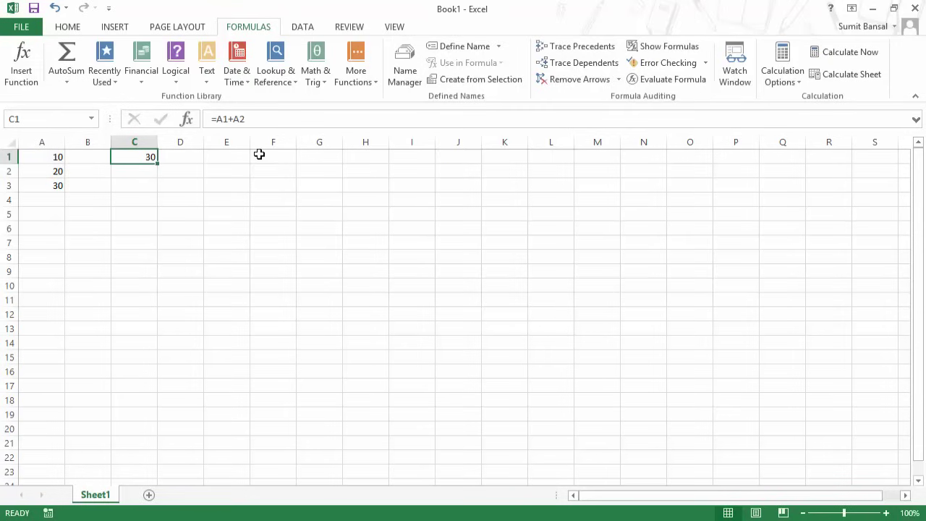
left_click(227, 119)
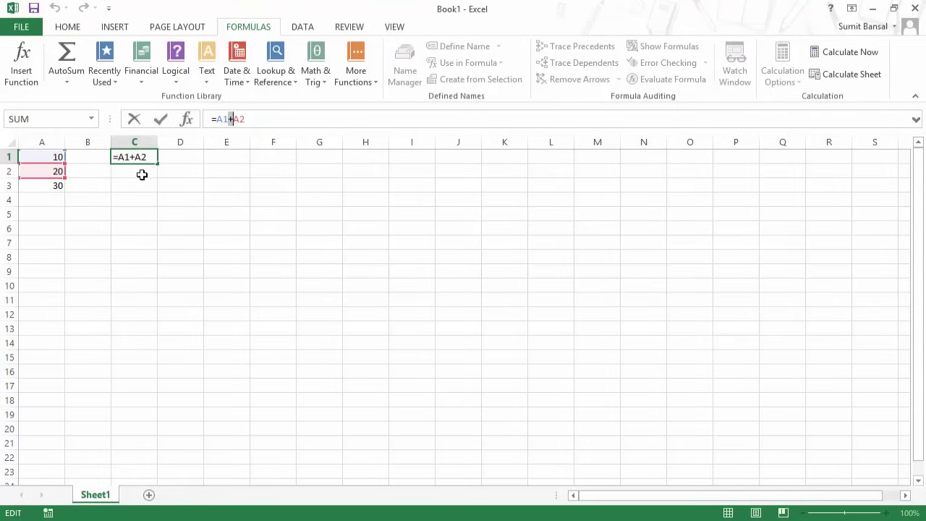
left_click(136, 158)
Replace C1's formula with =A1-A2 by clicking A1 and A2.
type("=")
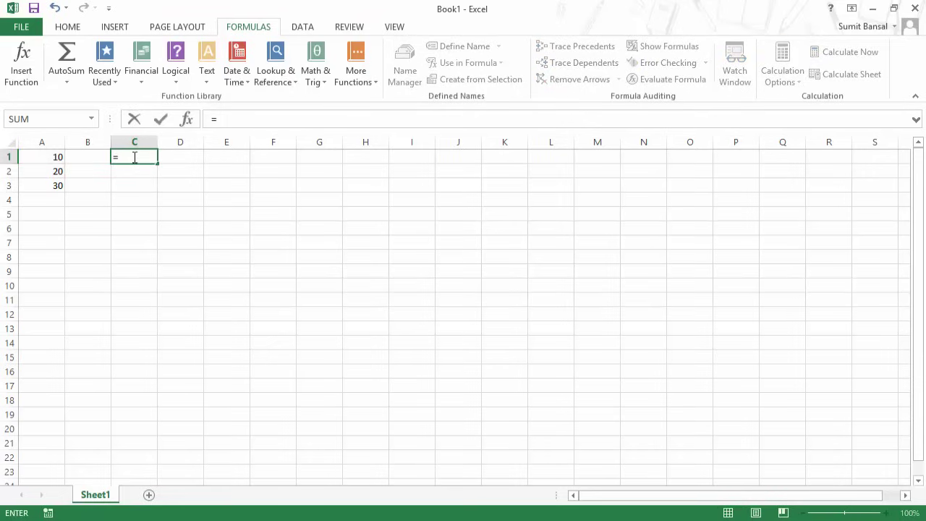
left_click(53, 158)
type("-")
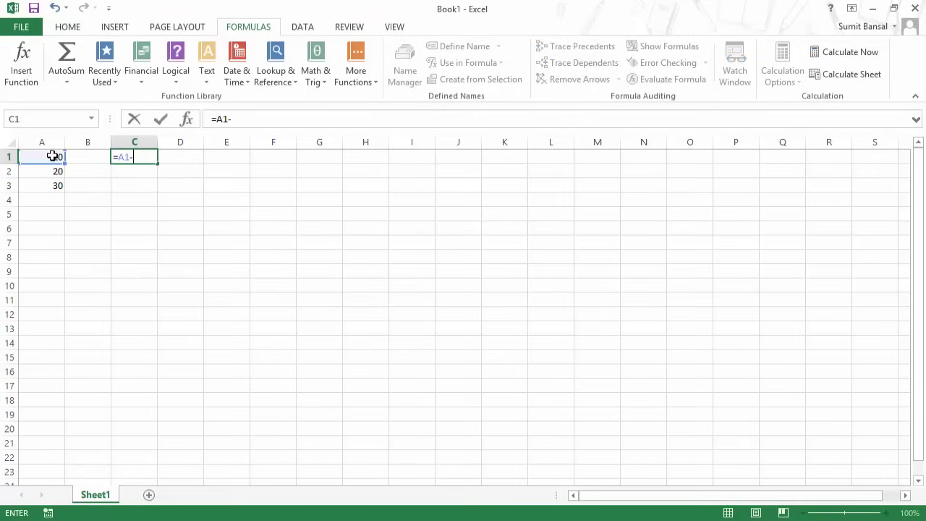
left_click(53, 169)
key("Return")
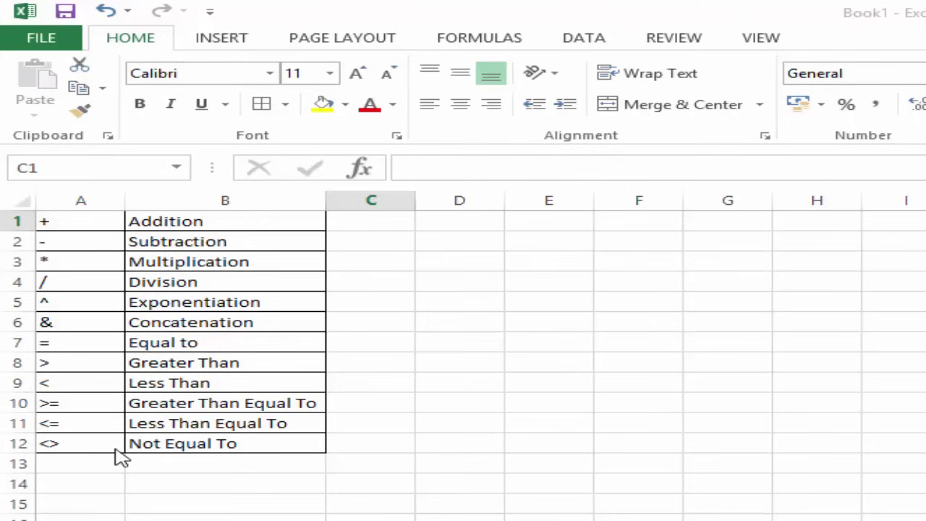
Enter 10, 20 and 30 in D1:D3.
left_click(486, 223)
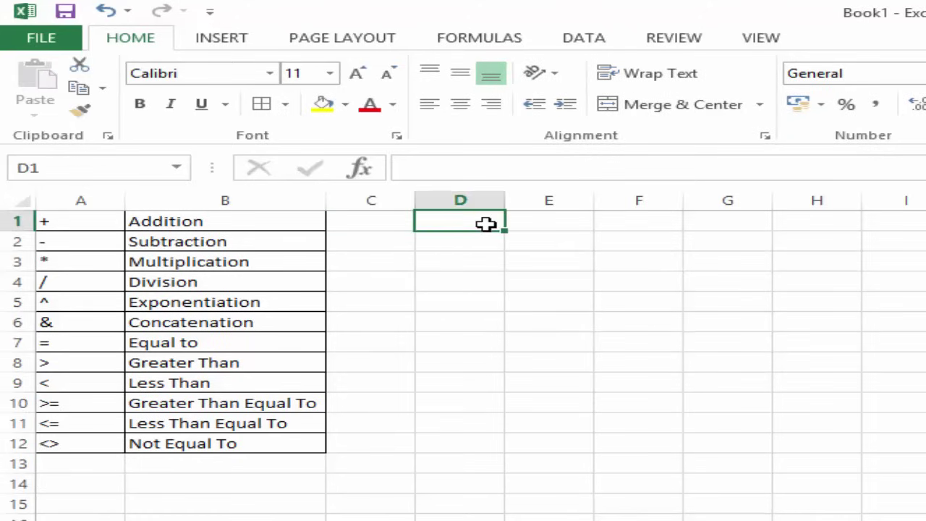
type("10")
key("Return")
type("20")
key("Return")
type("30")
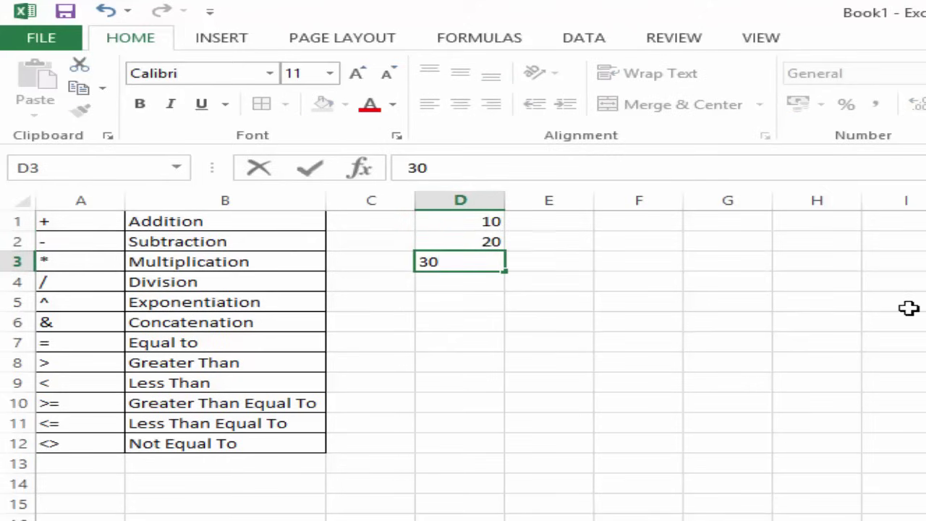
key("Return")
key("Up")
key("Up")
key("Up")
Enter =D1+D2 in F1 and =D1-D2 in F2, giving 30 and -10.
key("Right")
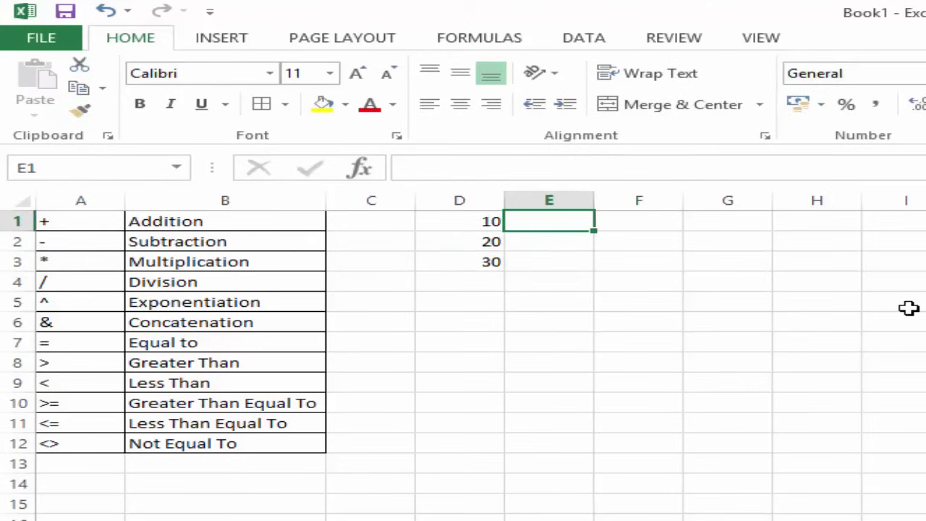
key("Right")
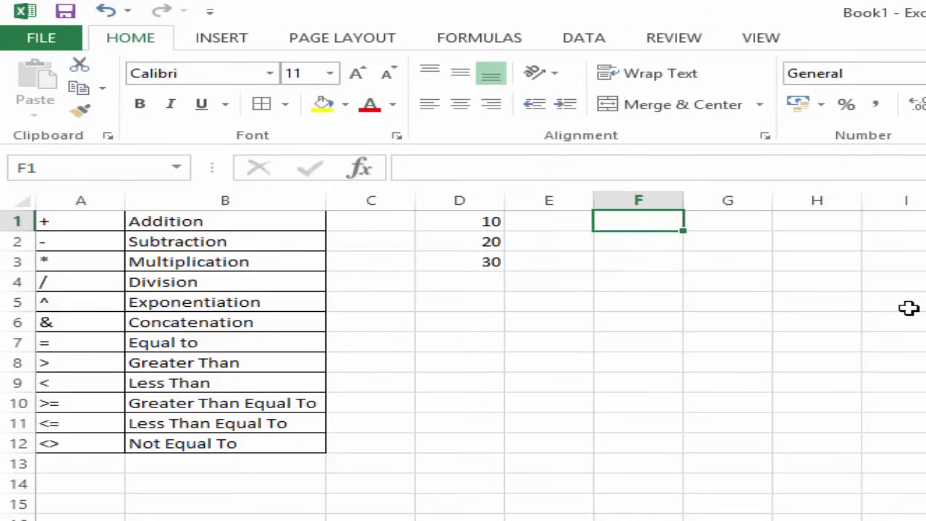
type("=")
key("Left")
key("Left")
type("+")
key("Left")
key("Left")
key("Down")
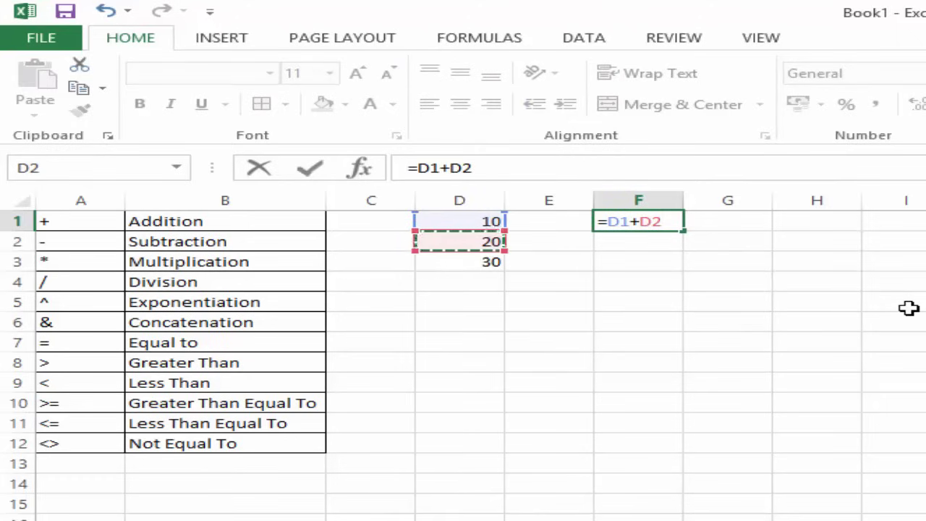
key("Return")
key("Up")
key("Down")
type("=")
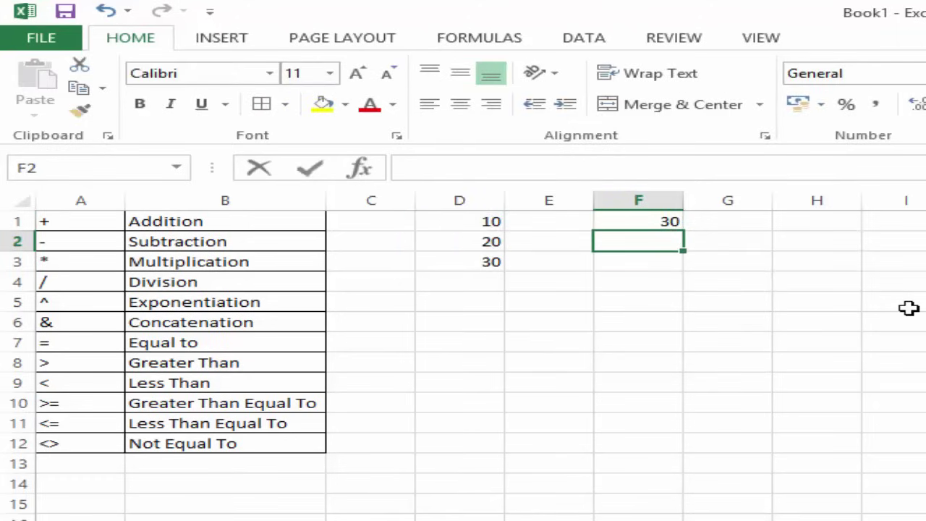
key("Left")
key("Left")
key("Up")
type("-")
key("Left")
key("Left")
key("Return")
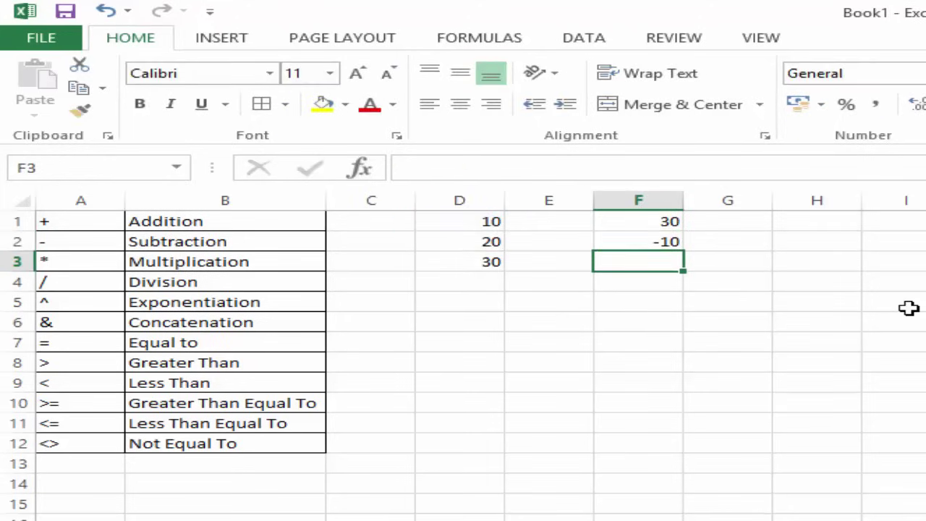
Enter =D1*D2 in F3 and =D1/D2 in F4, giving 200 and 0.5.
type("=")
key("Left")
key("Up")
key("Up")
key("Left")
type("*")
key("Left")
key("Left")
key("Up")
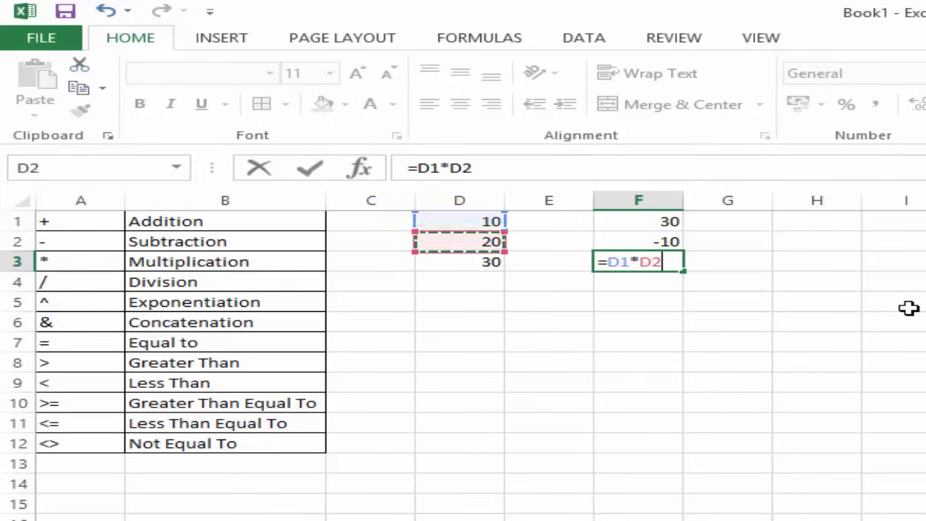
key("Return")
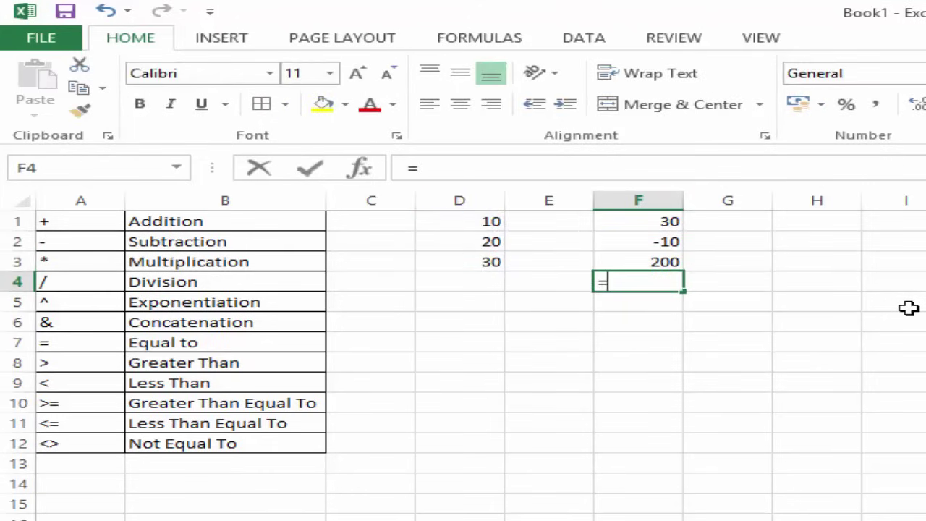
type("=")
key("Left")
key("Left")
key("Up")
key("Up")
key("Up")
type("/")
key("Left")
key("Left")
key("Up")
key("Up")
key("Return")
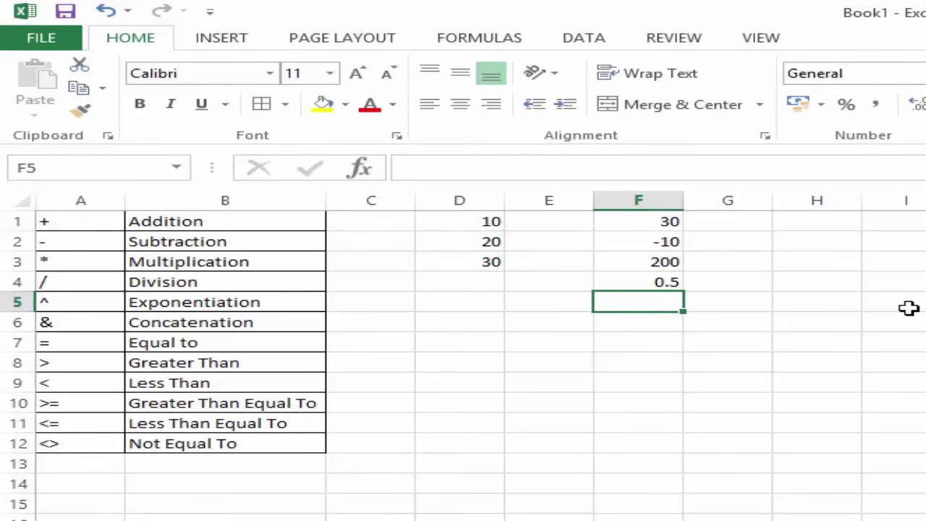
Enter 2 in D4 as the exponent value.
key("Left")
key("Left")
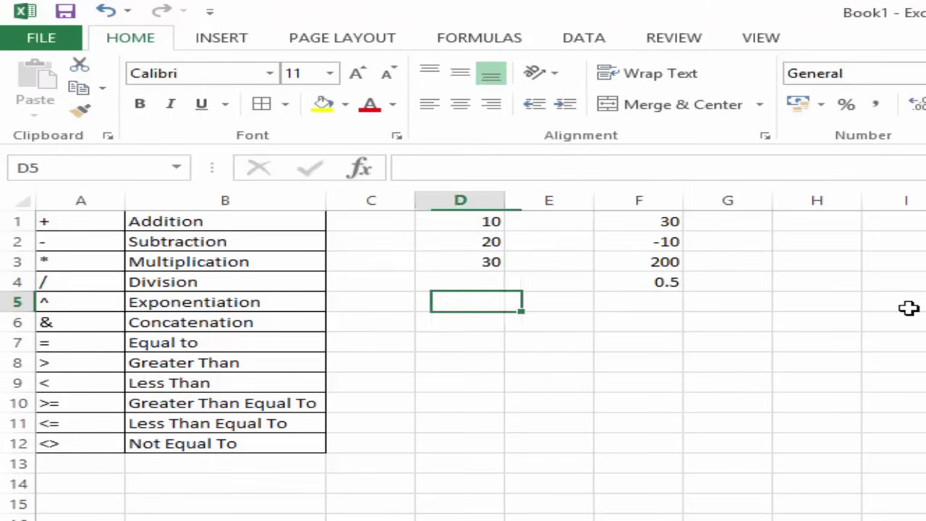
key("Up")
type("2")
key("Right")
key("Right")
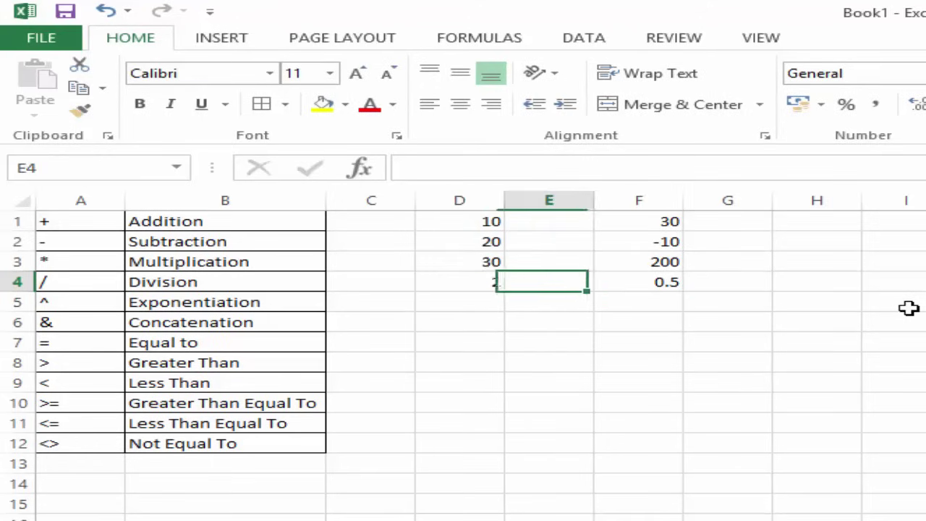
Enter =D1^D4 in F5, giving 100.
key("Down")
type("=")
key("Left")
key("Left")
key("Up")
key("Up")
key("Up")
key("Up")
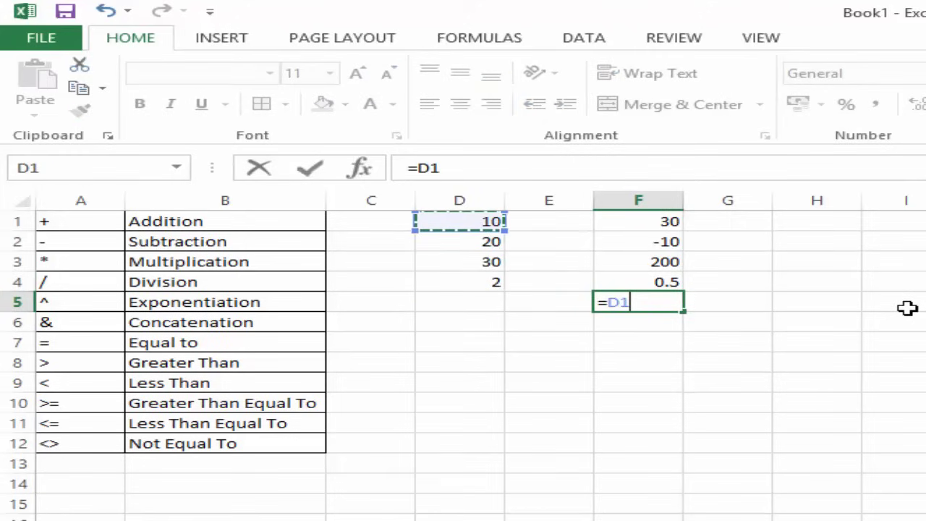
type("^")
key("Left")
key("Left")
key("Up")
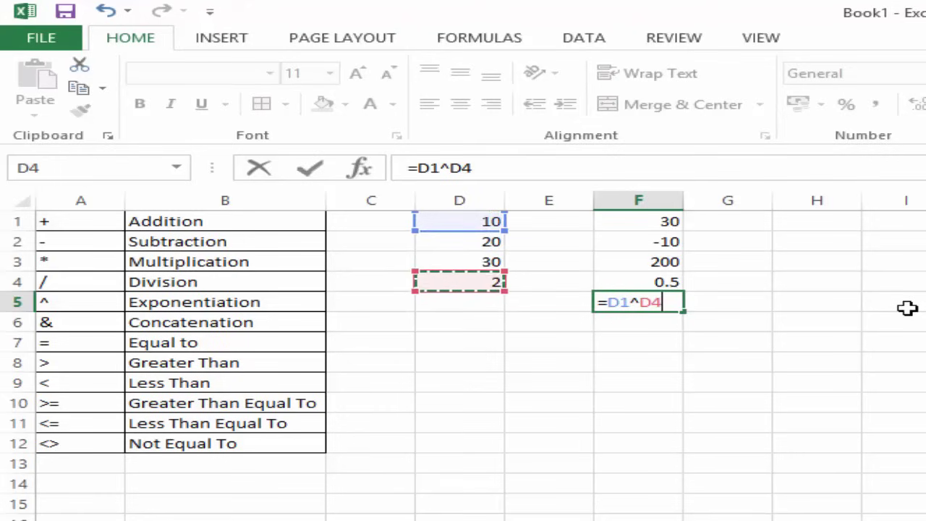
key("Return")
key("Up")
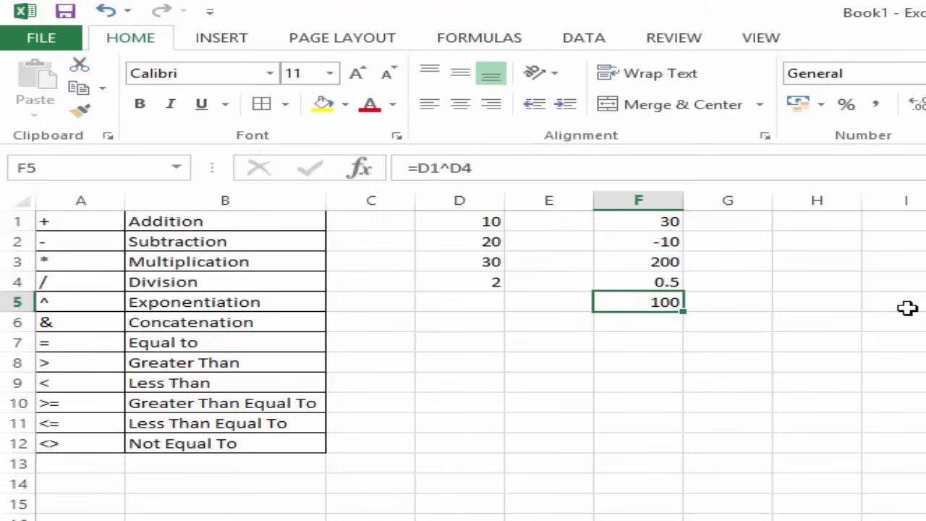
Enter =D1&D2 in F6 to join the values into 1020.
key("Down")
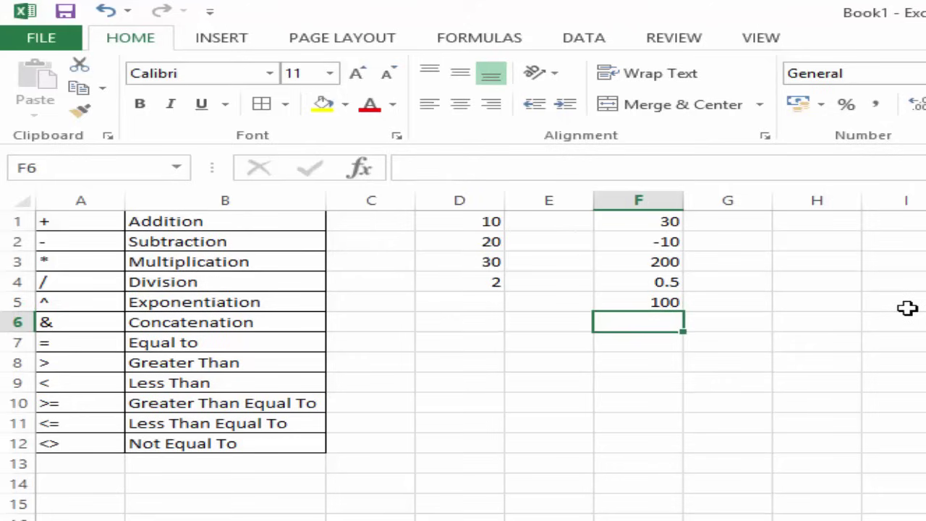
type("=")
key("Left")
key("Left")
key("Up")
key("Up")
key("Up")
key("Up")
key("Up")
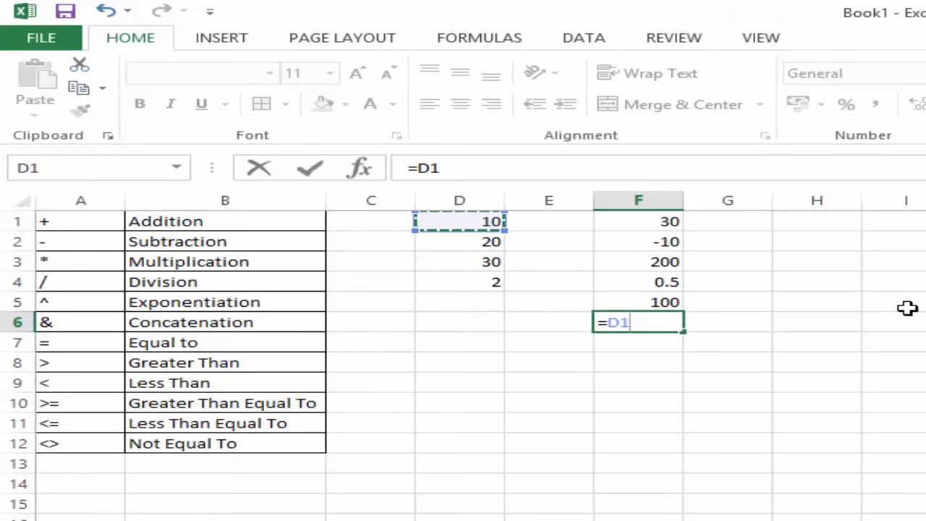
type("&")
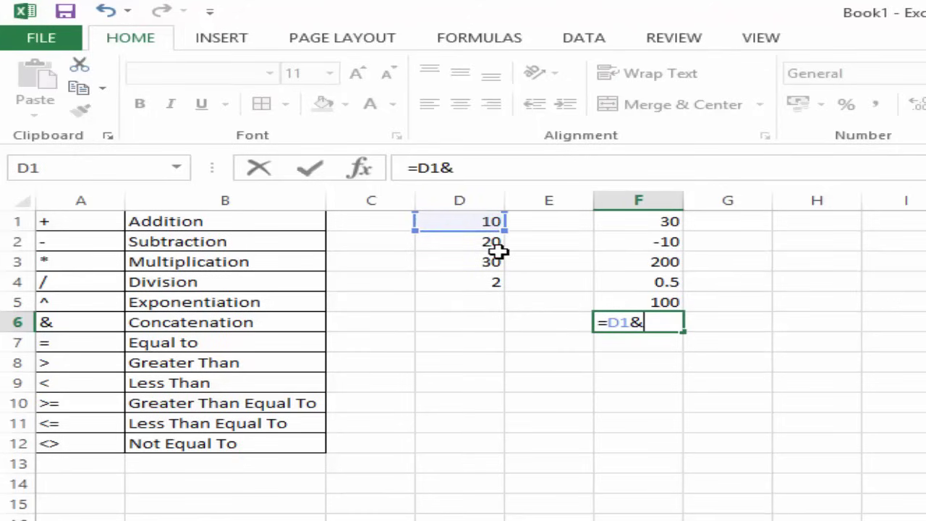
left_click(466, 244)
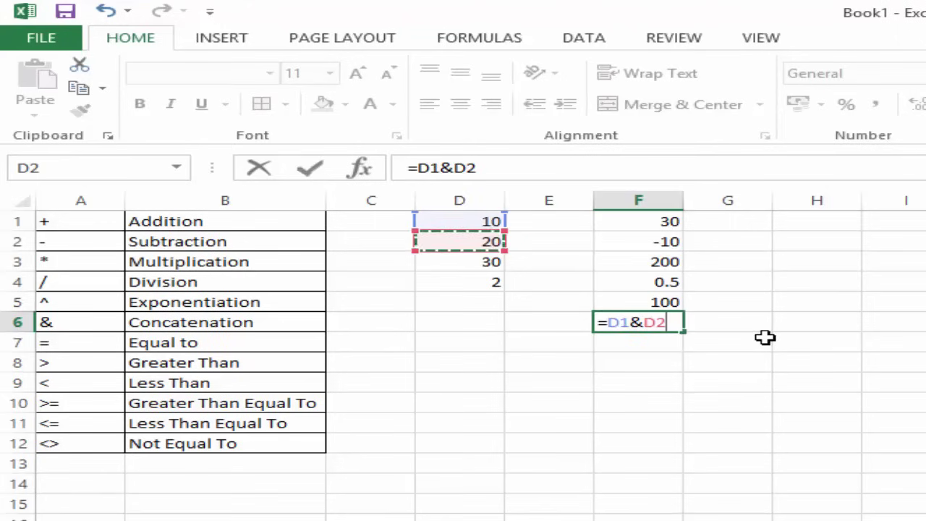
key("Return")
key("Up")
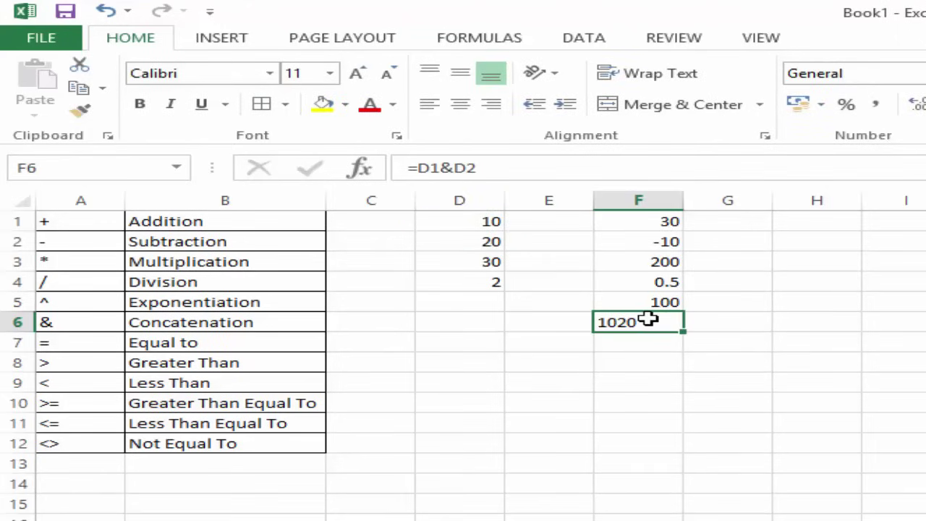
left_click(809, 223)
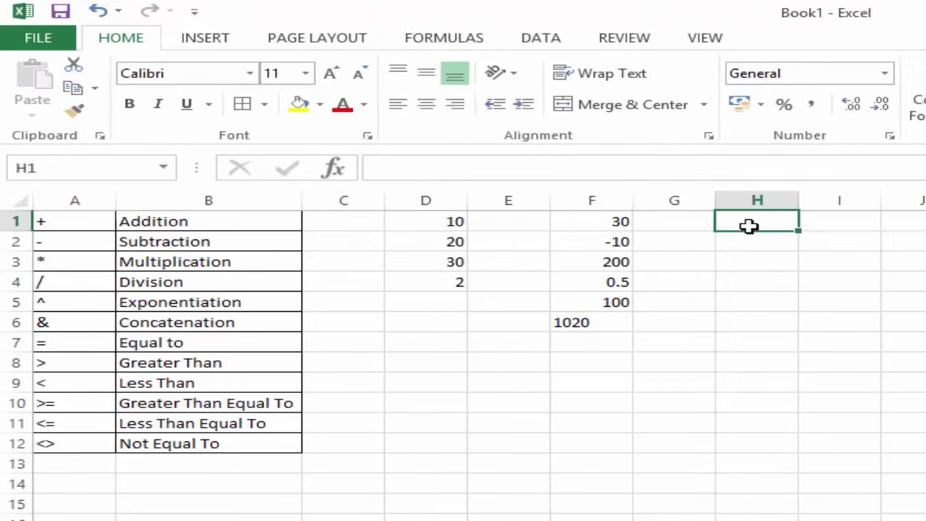
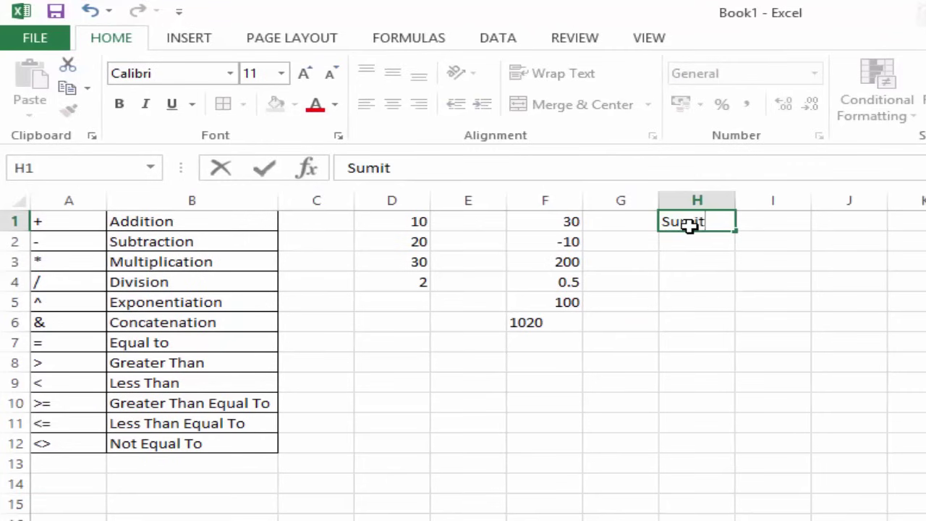
key("Tab")
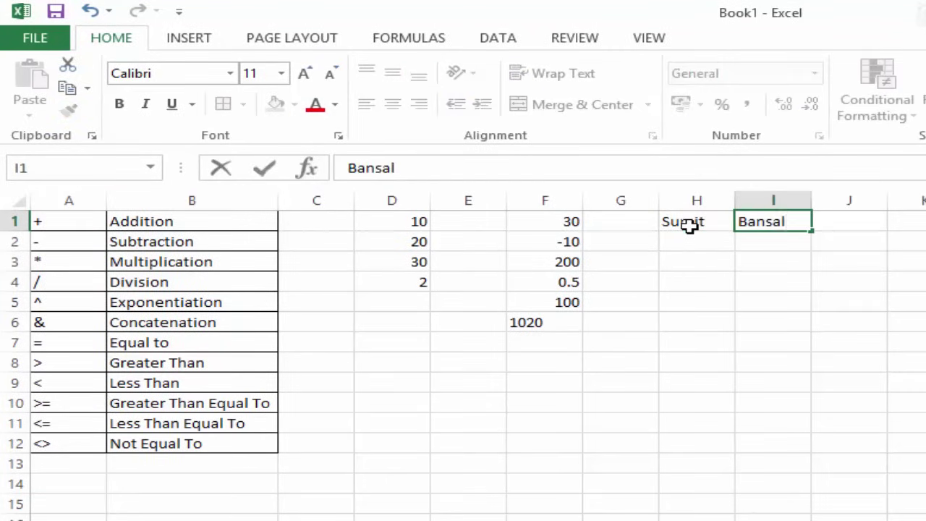
key("Down")
key("Down")
key("Left")
type("=")
left_click(689, 225)
type("&")
left_click(790, 221)
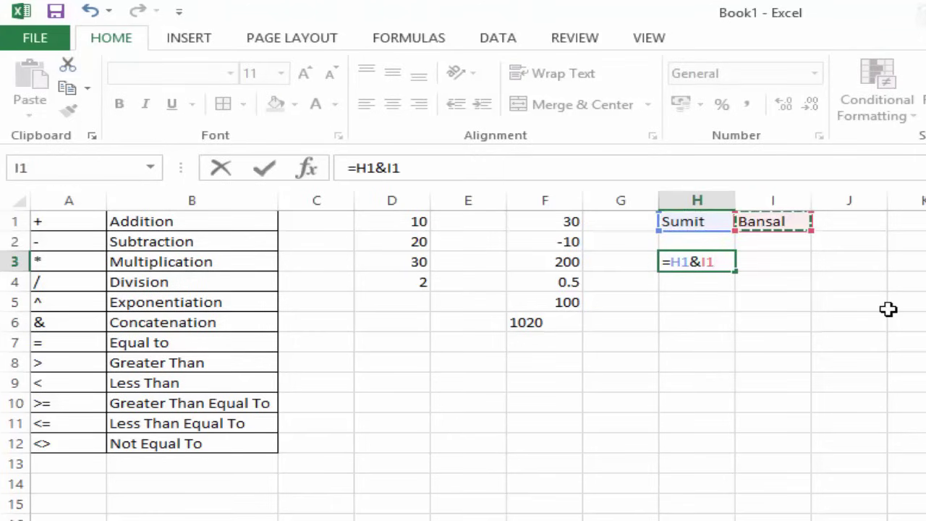
key("ctrl+Return")
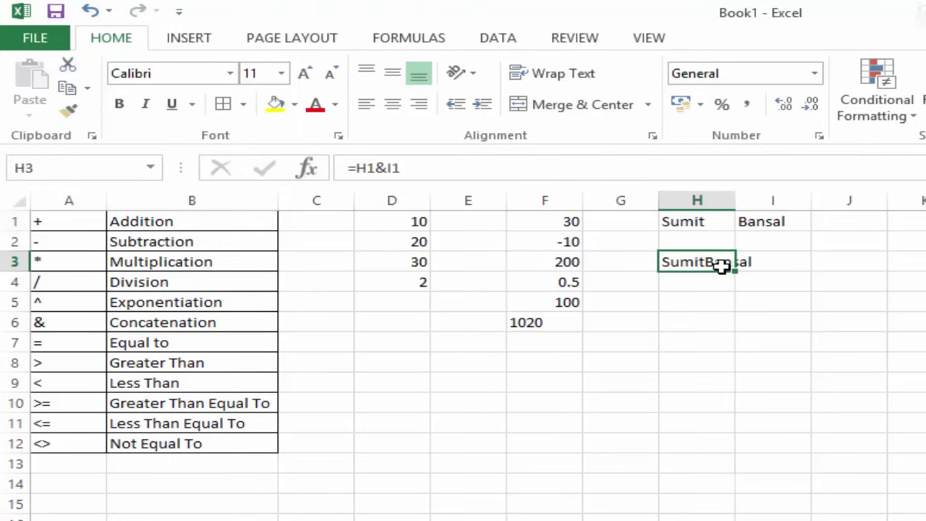
double_click(722, 270)
left_click(702, 260)
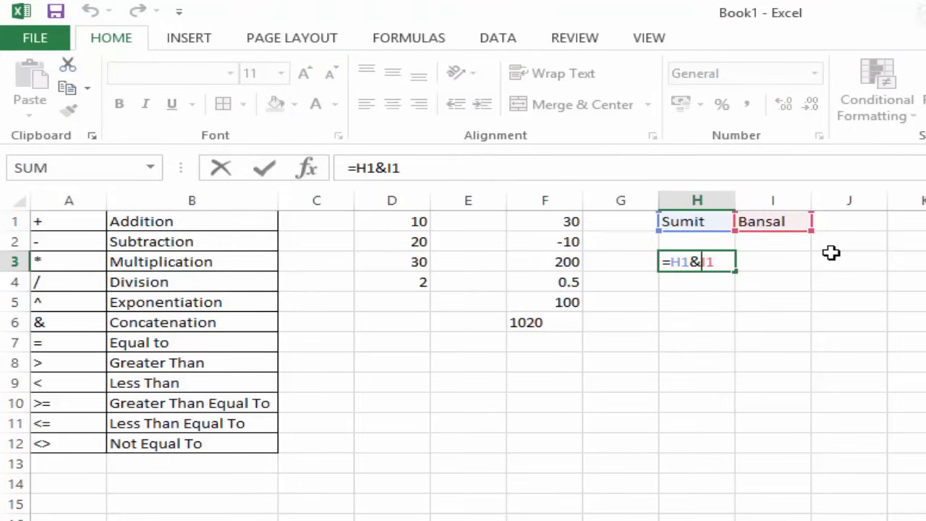
type("\" \"")
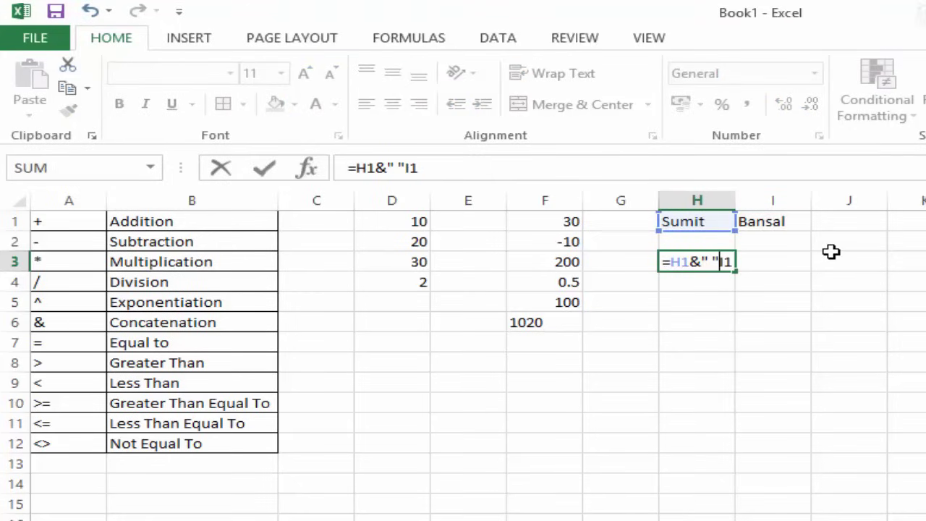
type("&")
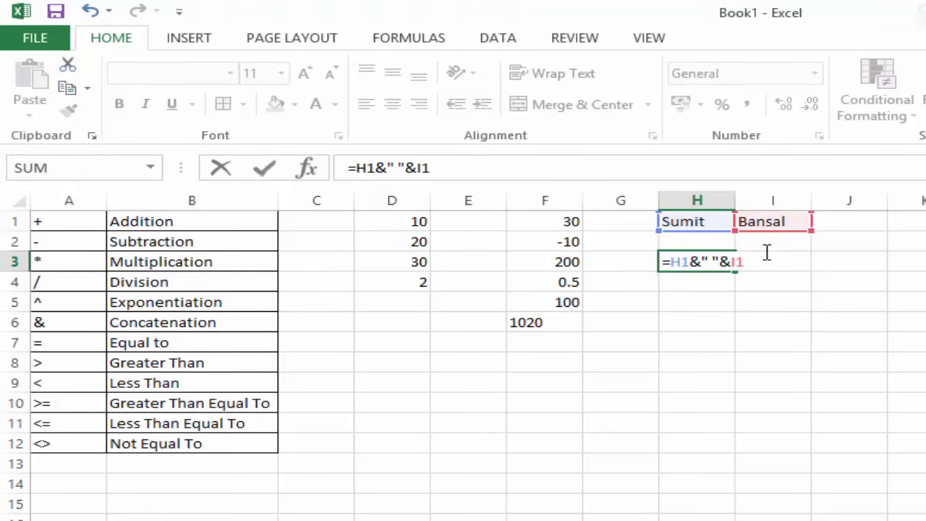
key("Return")
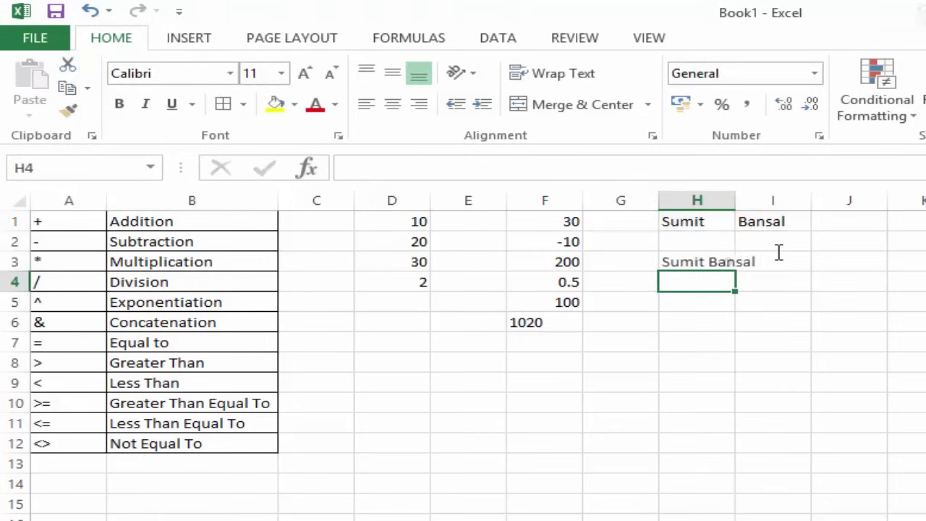
left_click_drag(693, 223, 762, 258)
key("Delete")
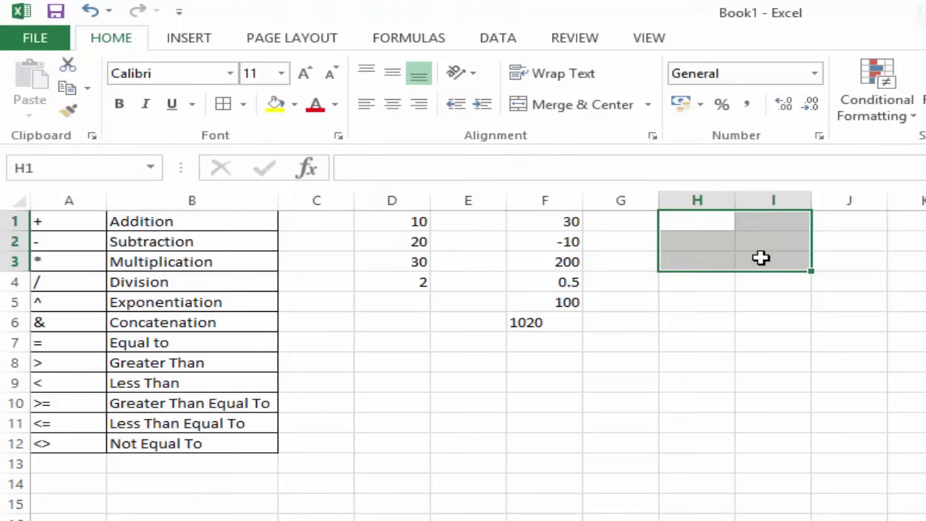
Enter =D1=D2 in F7, which returns FALSE.
left_click(571, 346)
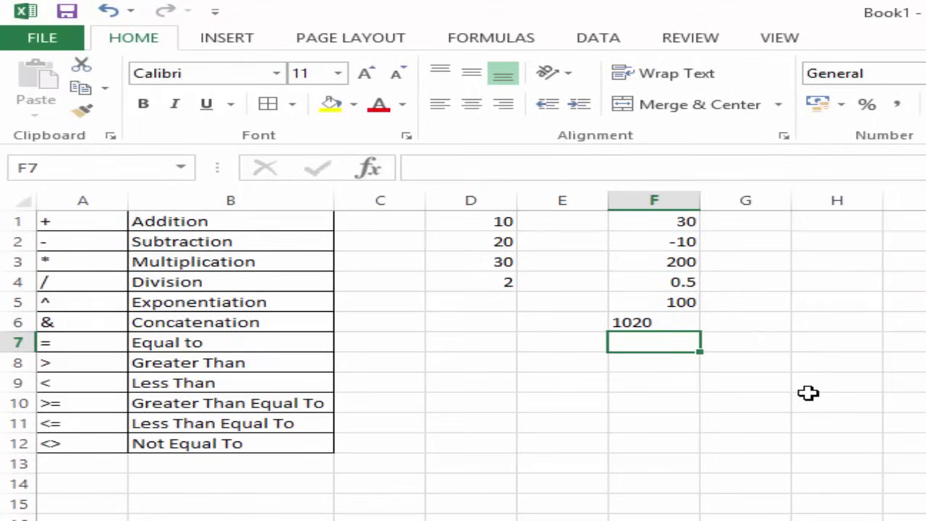
type("=")
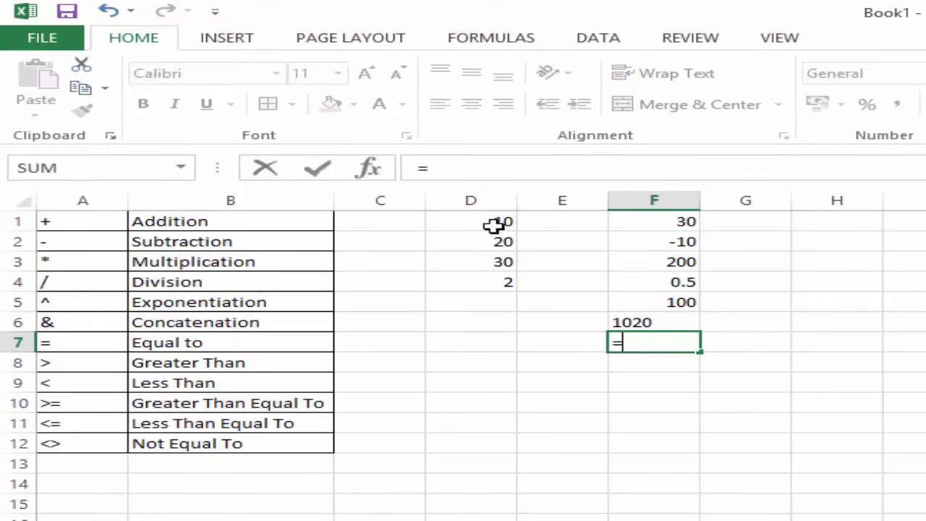
left_click(499, 224)
type("=")
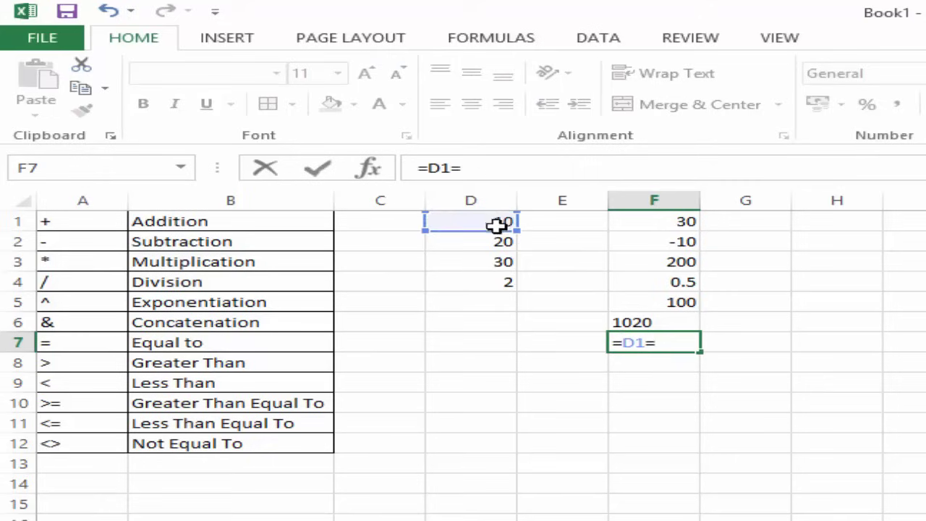
left_click(490, 241)
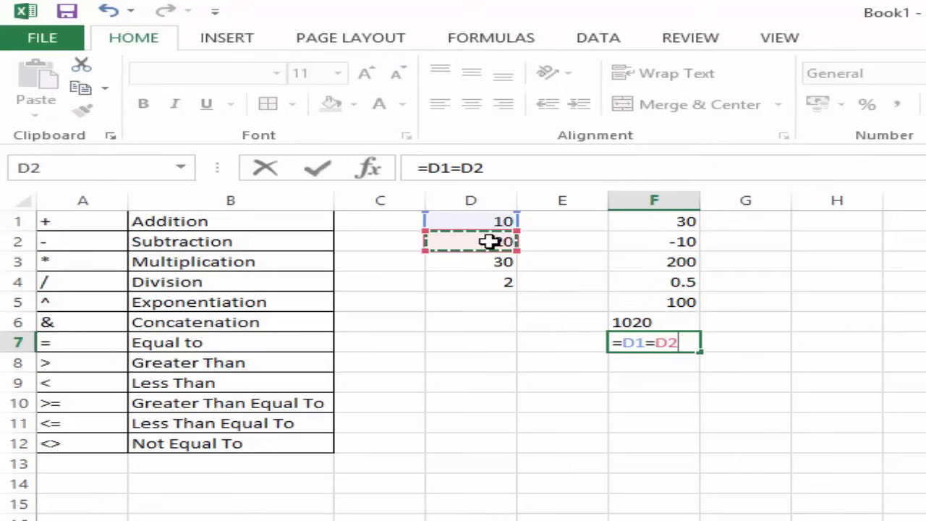
key("Return")
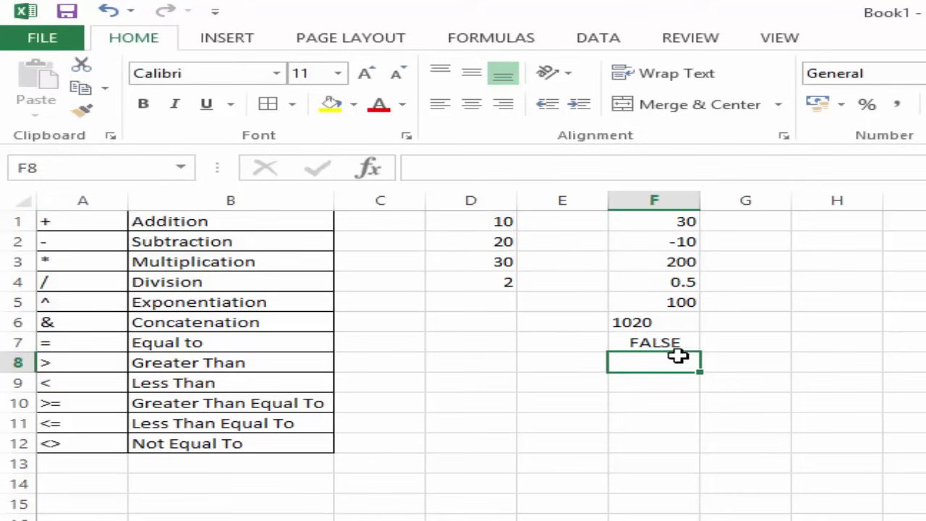
Change D2 to 10 to watch F7 recalculate, then undo back to 20.
left_click(496, 242)
type("10")
key("Return")
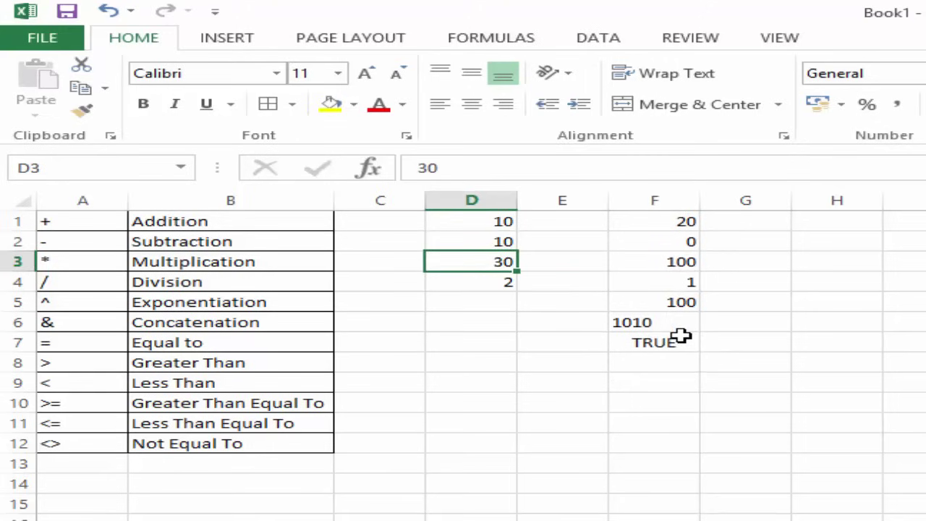
key("ctrl+z")
left_click(662, 361)
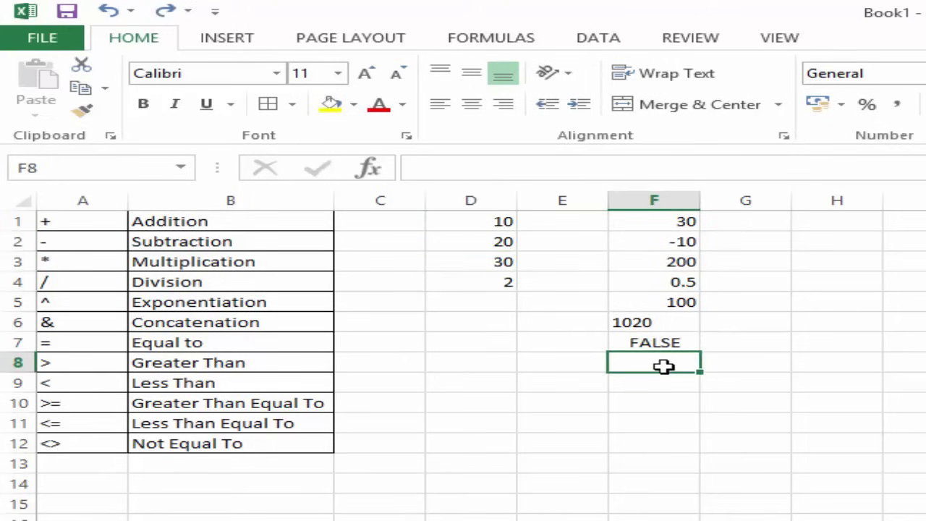
Enter =D1>D2 in F8 and =D1<D2 in F9, returning FALSE and TRUE.
type("=")
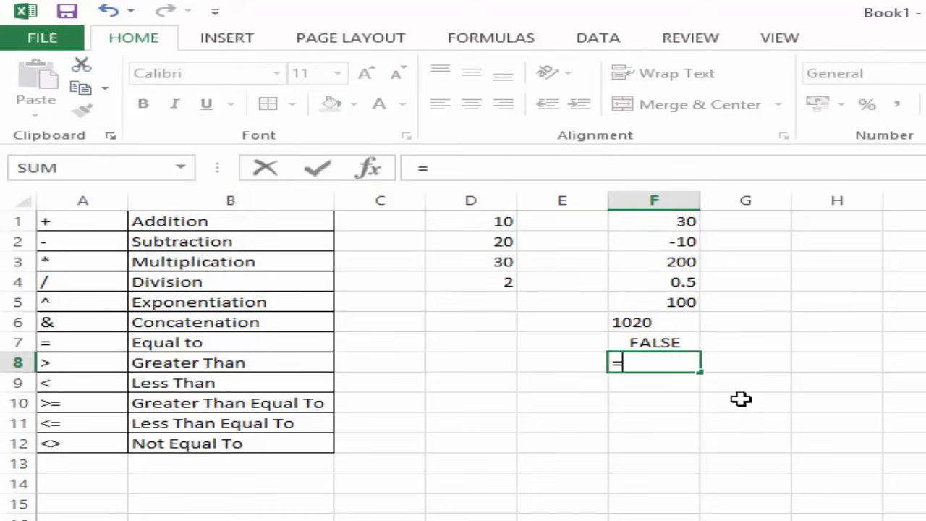
left_click(480, 224)
type(">")
left_click(482, 242)
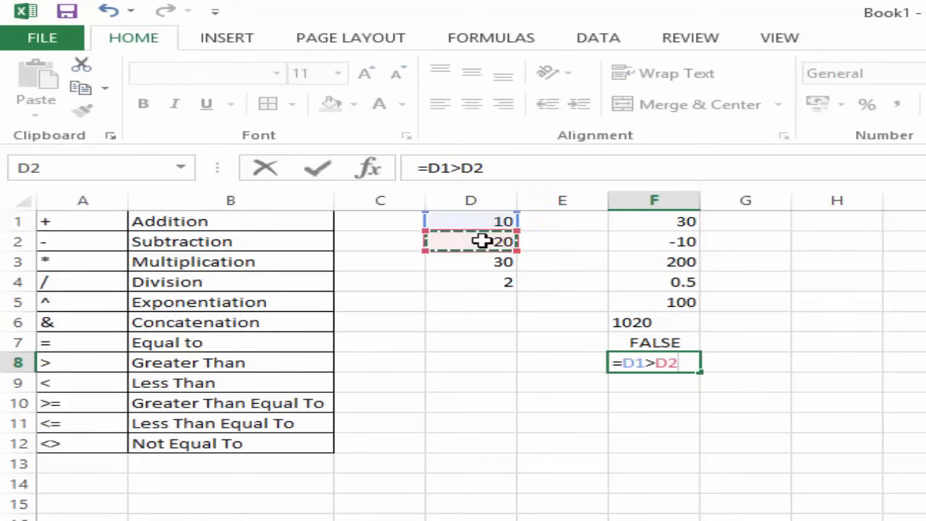
key("Return")
type("=")
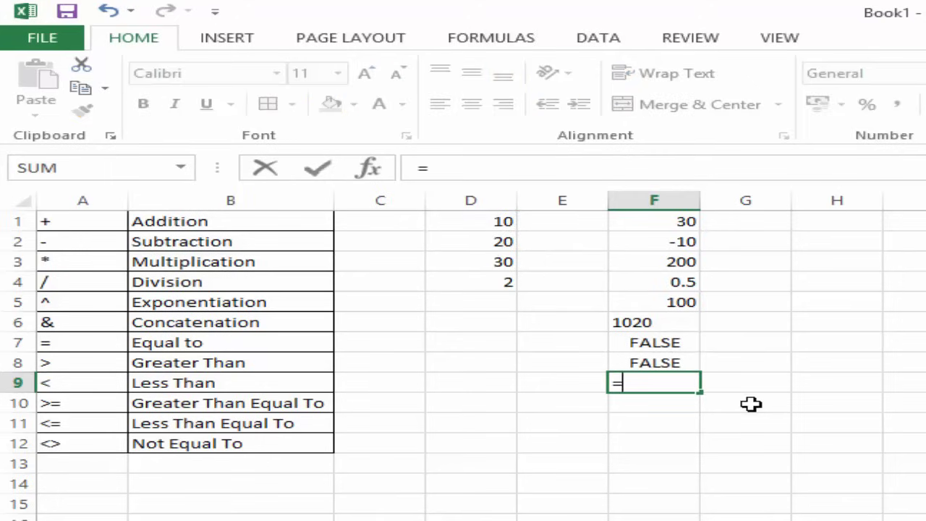
left_click(505, 222)
type("<")
left_click(499, 241)
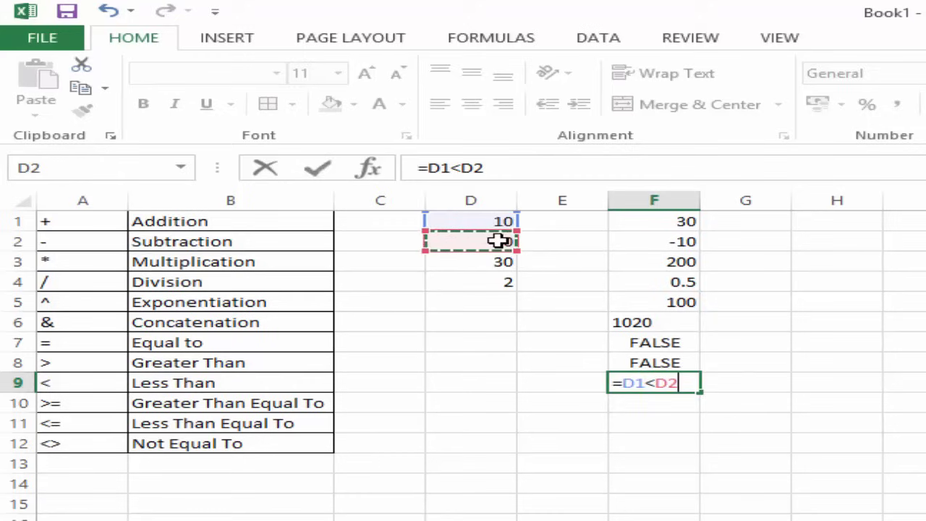
key("Return")
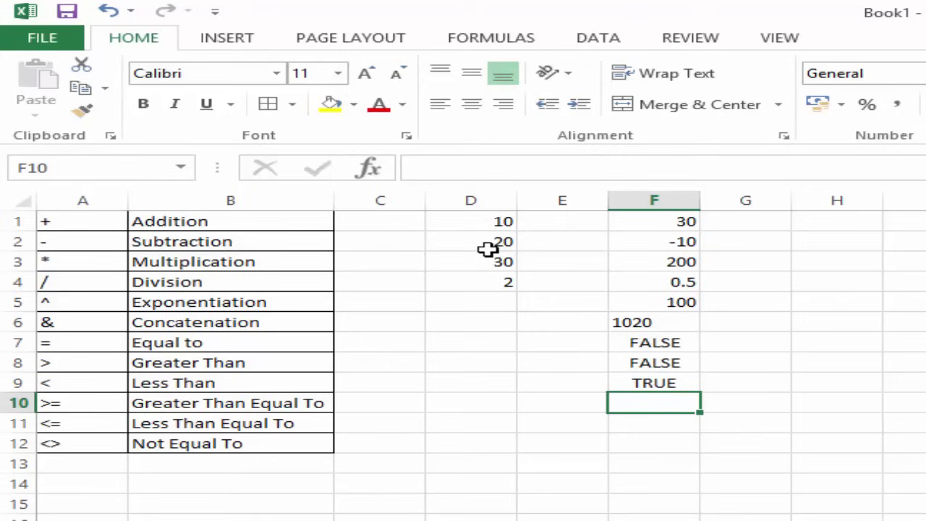
Put 10.1 in D5 and enter =D5>=D1 in F10, showing TRUE.
left_click(486, 301)
type("10")
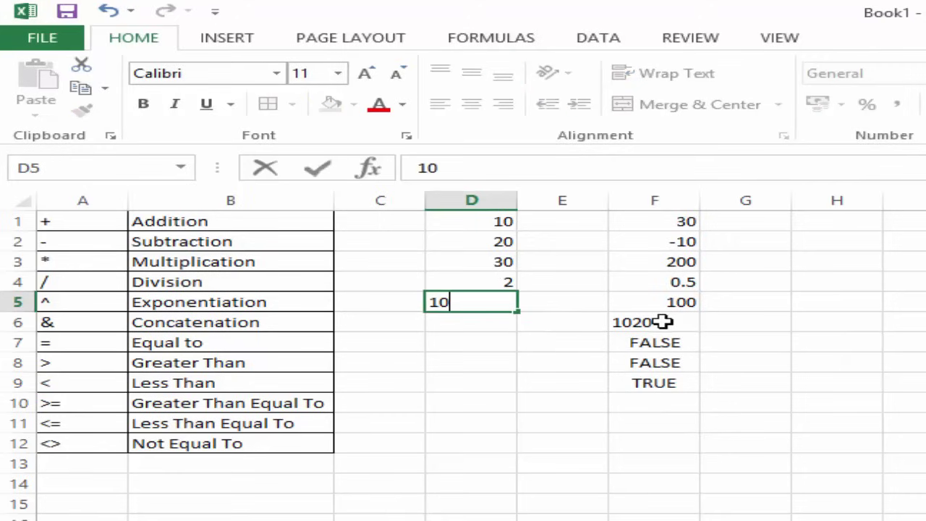
type(".1")
key("Return")
left_click(647, 403)
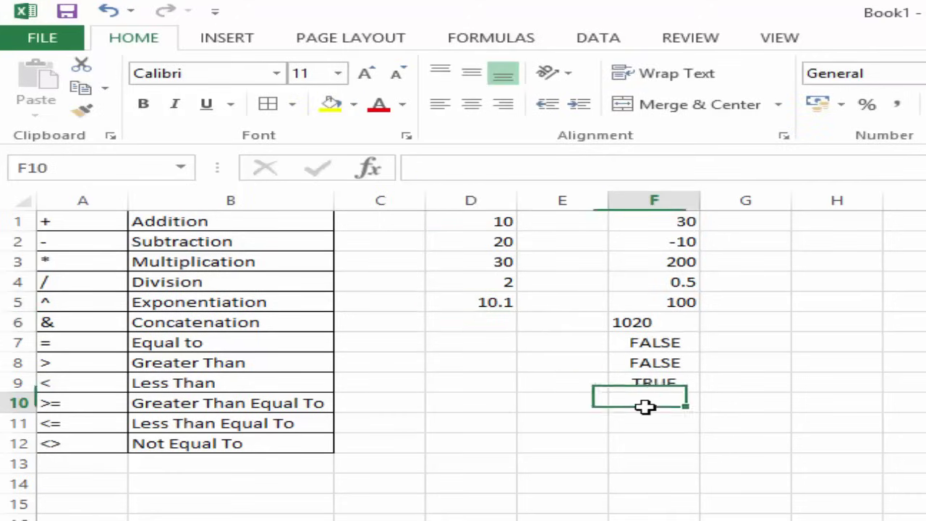
type("=")
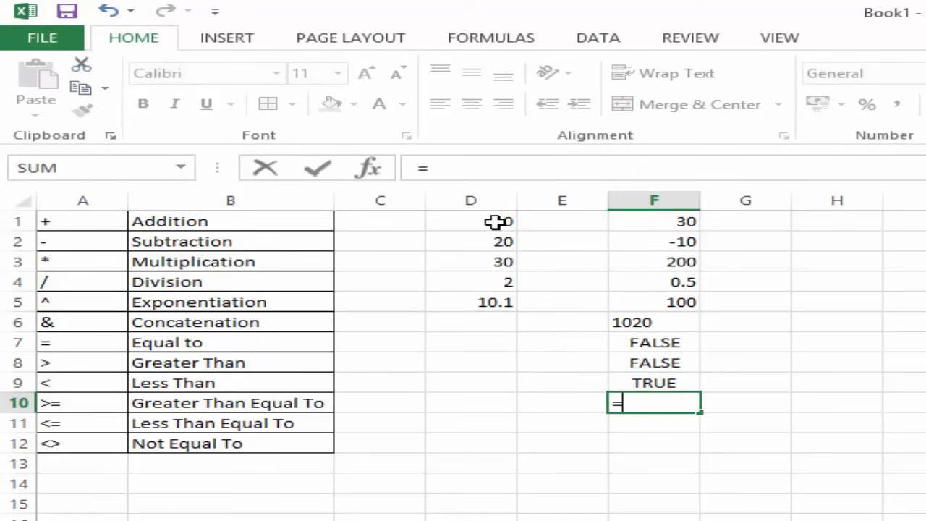
left_click(497, 222)
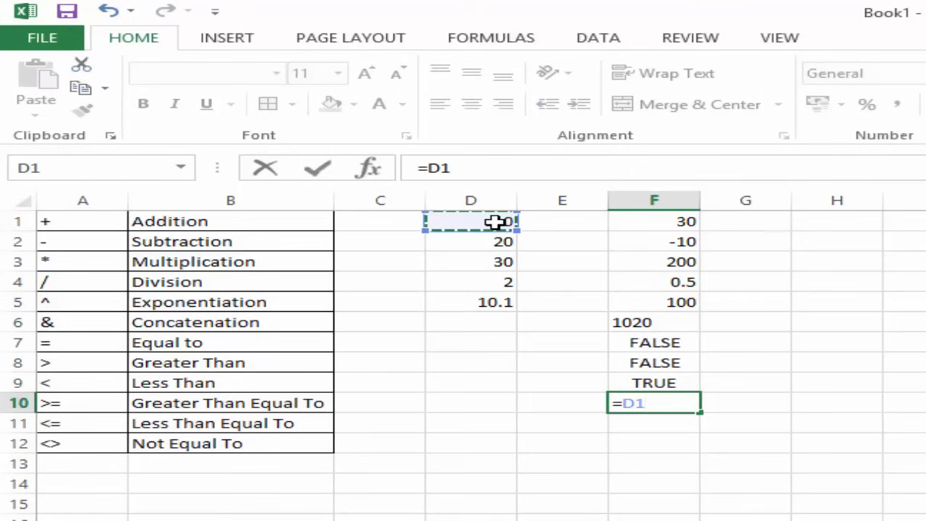
key("BackSpace")
key("BackSpace")
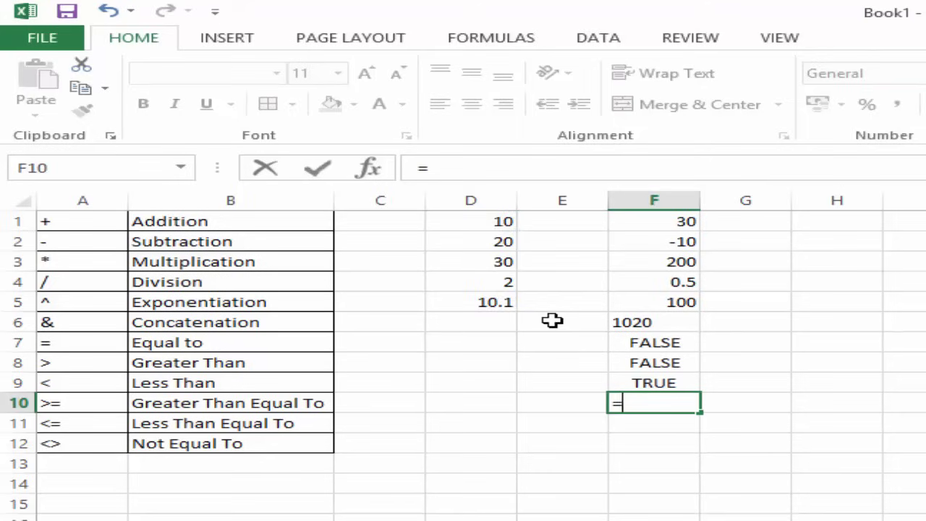
left_click(489, 302)
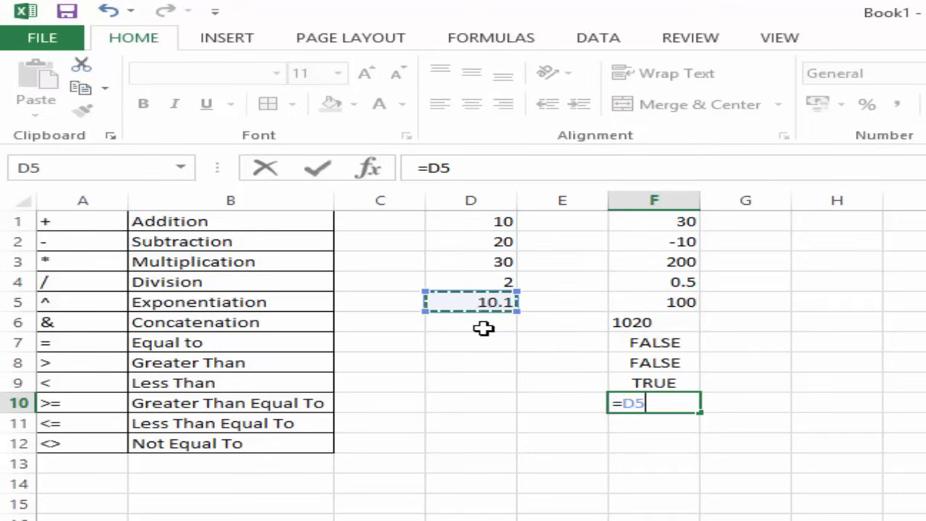
type(">=")
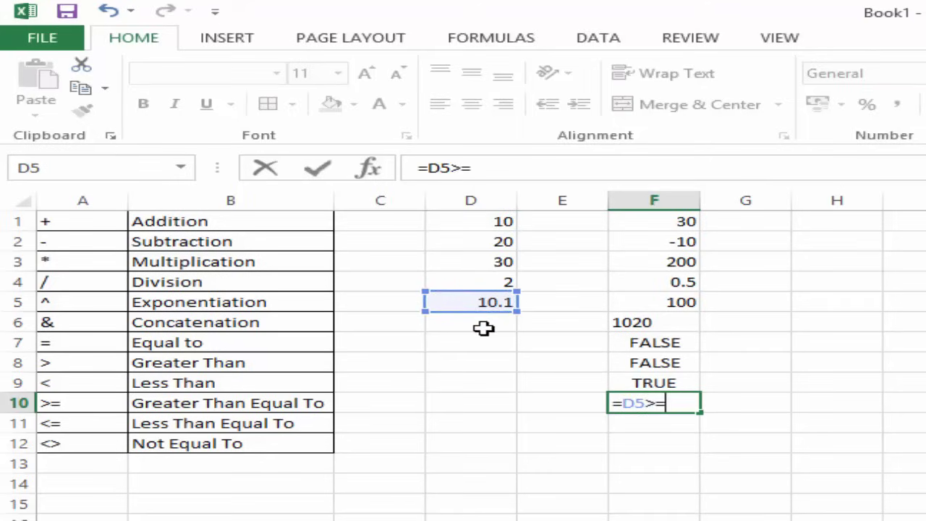
left_click(488, 220)
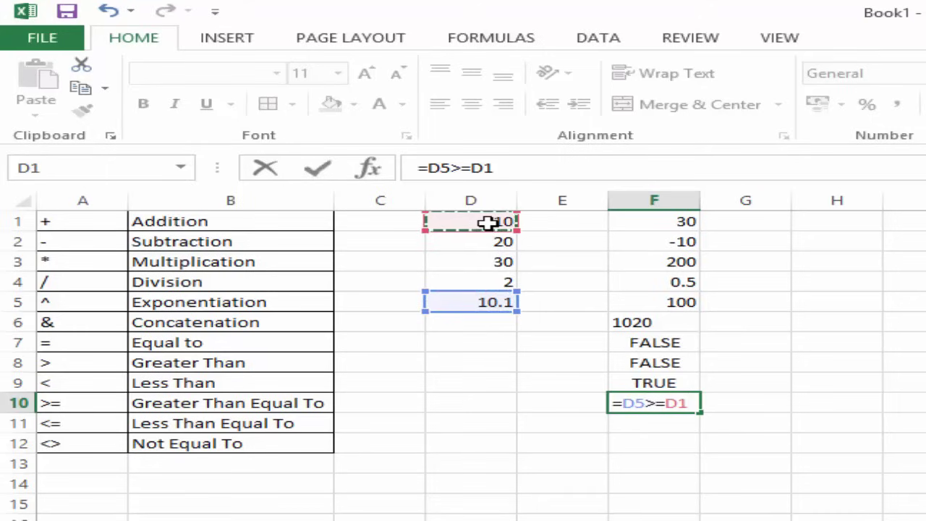
key("Return")
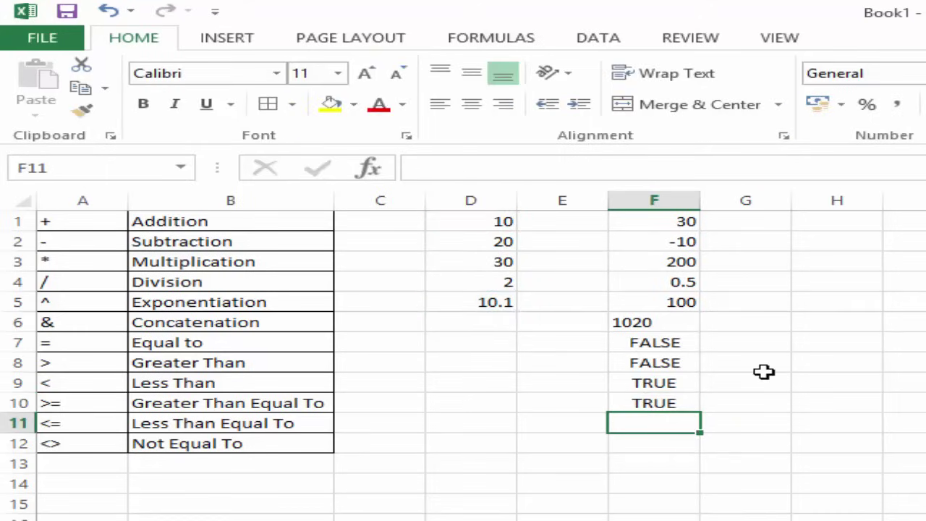
Change D1 to 10.1 to test F10, inspect its formula, then undo to 10.
left_click(490, 222)
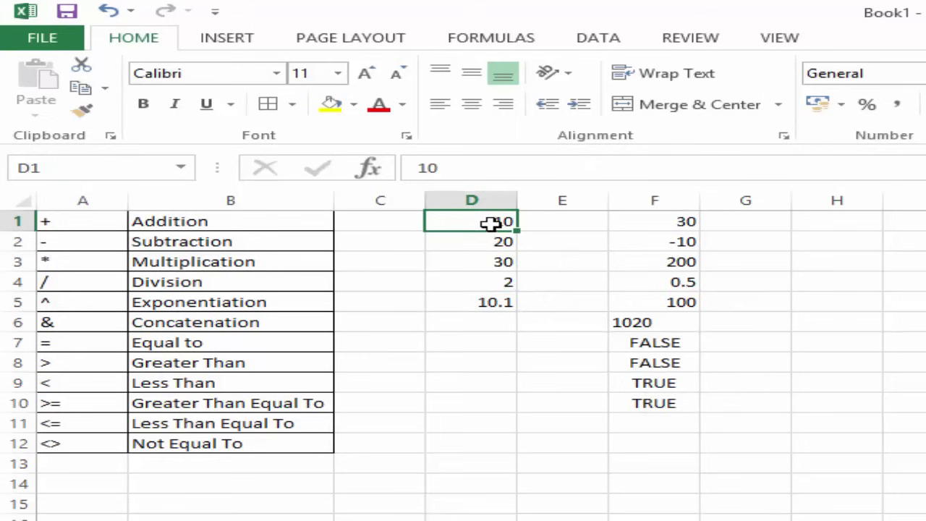
key("F2")
type(".1")
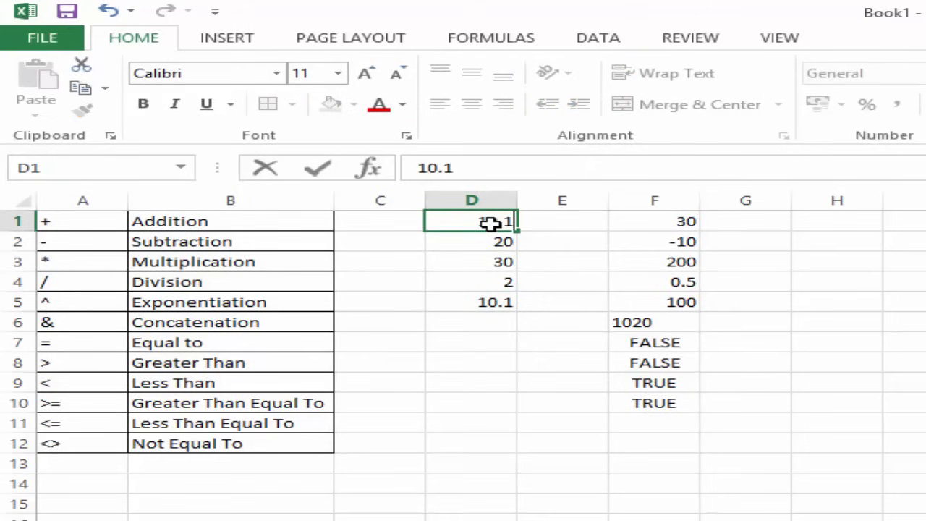
key("Return")
left_click(655, 404)
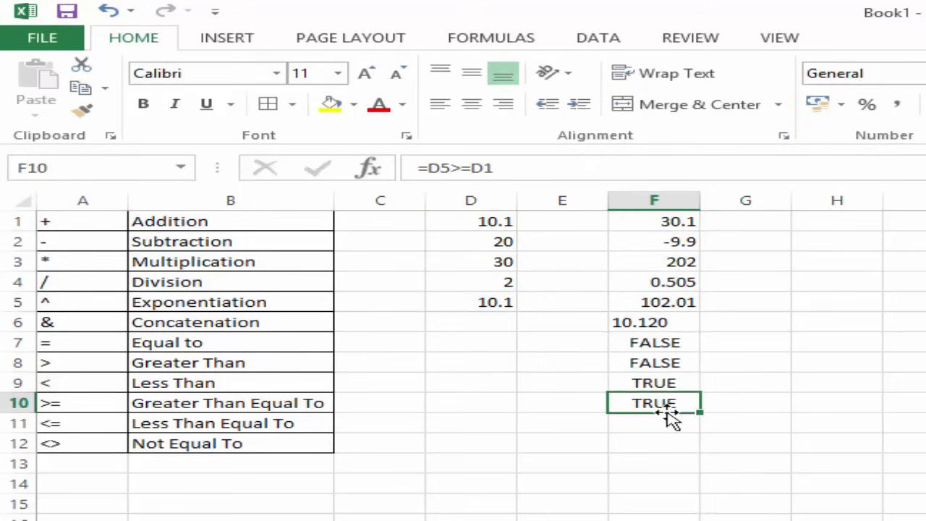
key("F2")
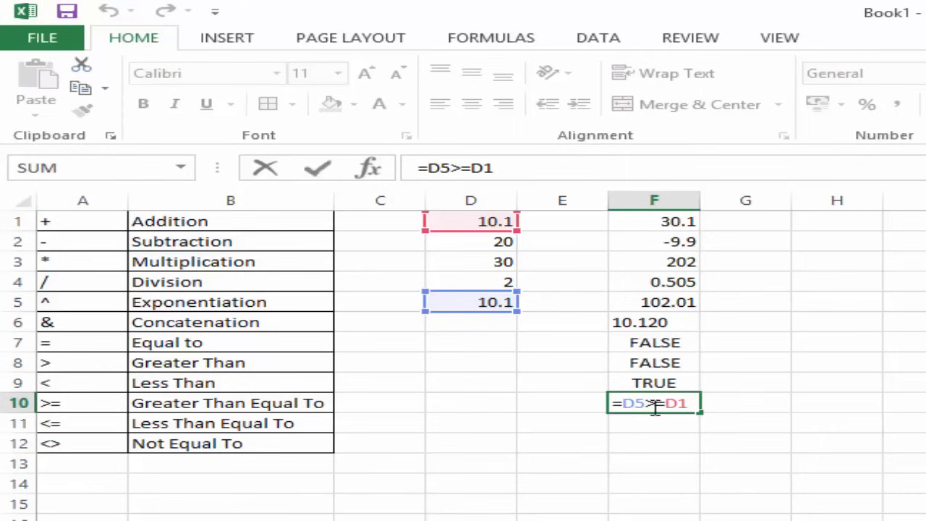
key("Return")
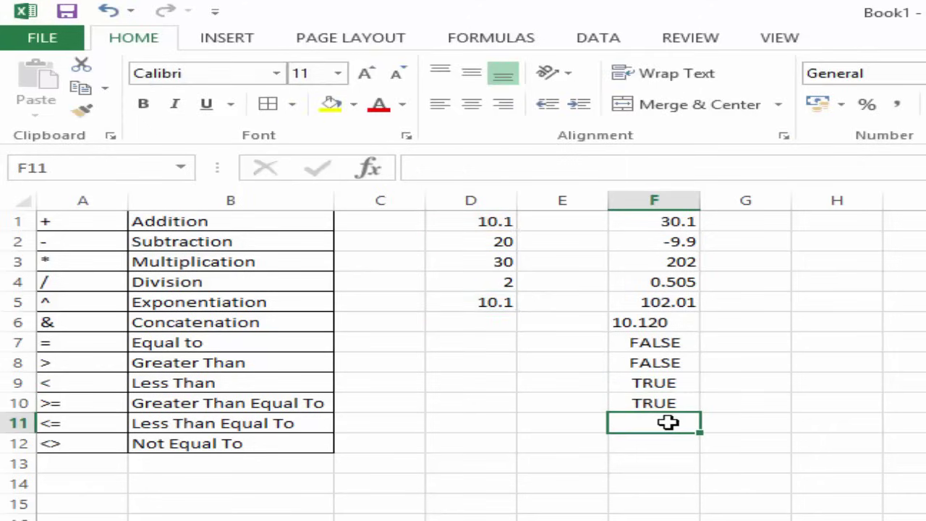
key("ctrl+z")
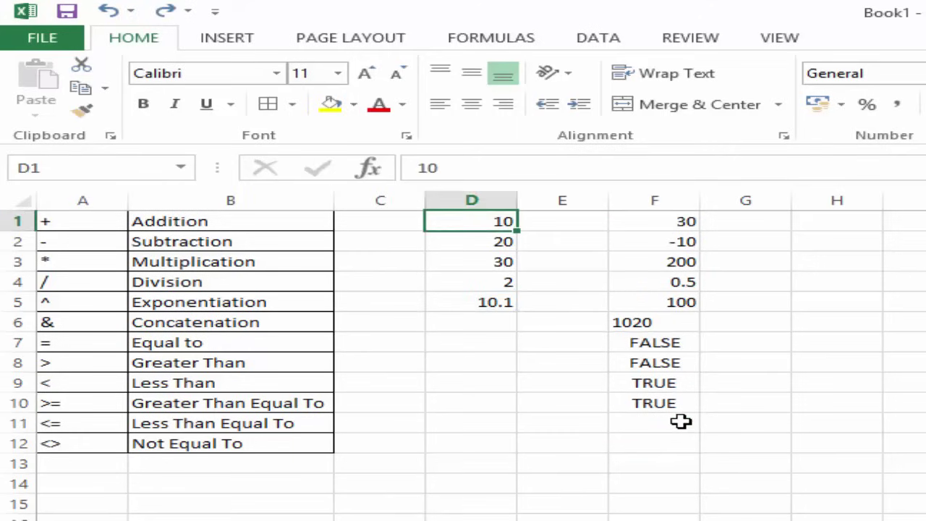
left_click(682, 421)
Enter =D1<=D5 in F11 so it returns TRUE.
type("=")
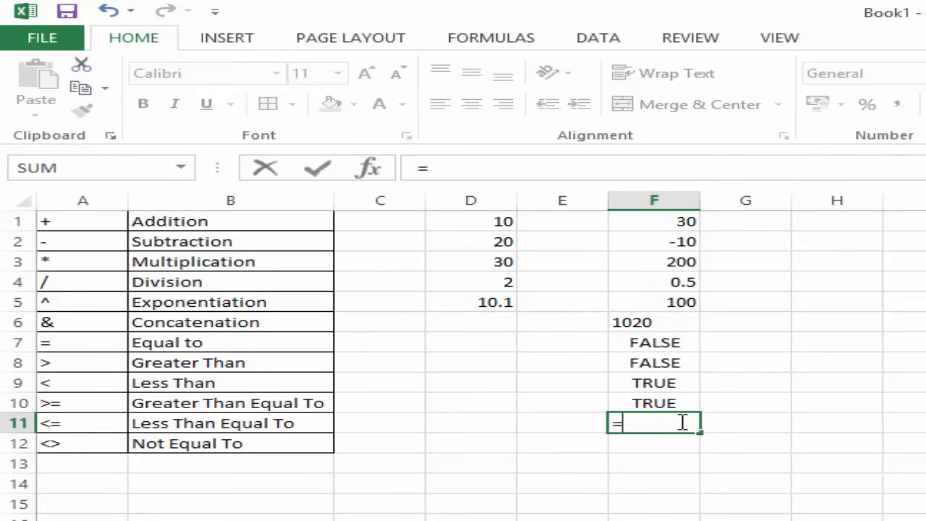
left_click(461, 225)
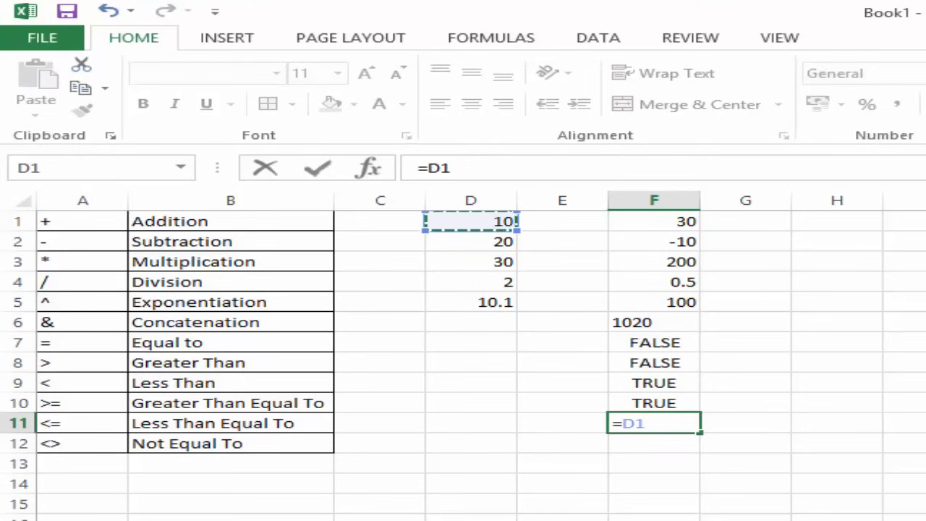
type("<=")
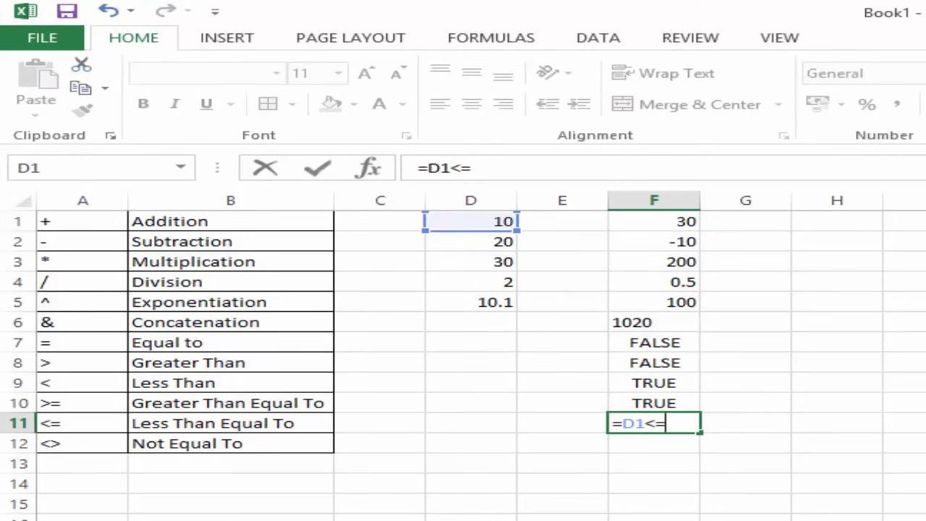
left_click(506, 298)
key("Return")
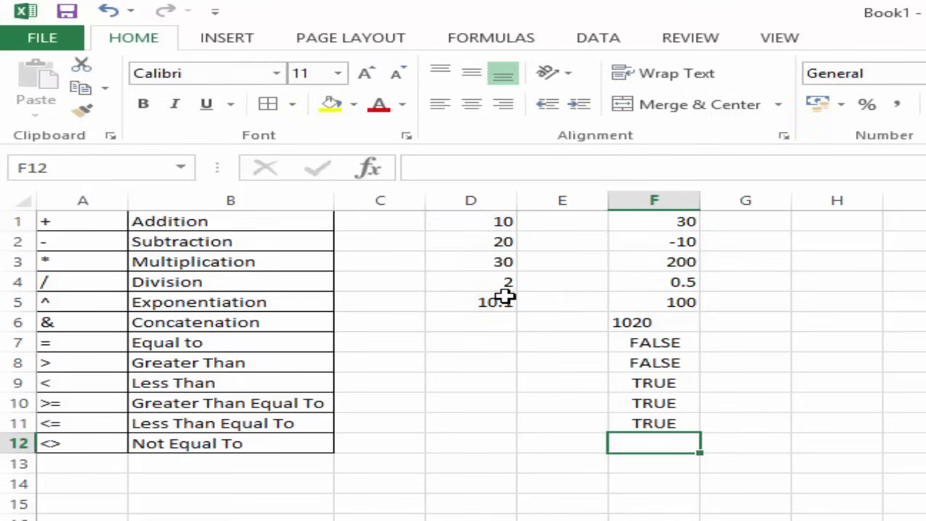
left_click(515, 307)
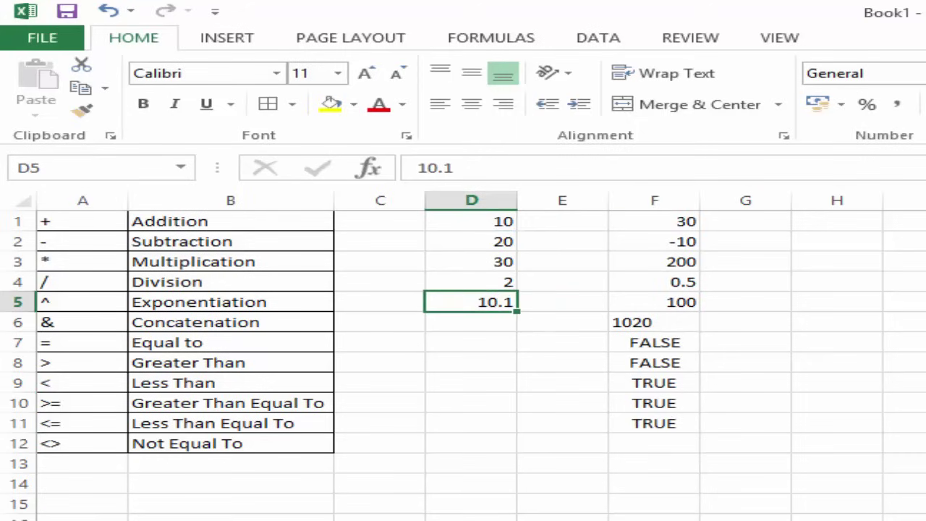
Change D5 to 9.9 and enter =D1<>D5 in F12, which shows TRUE.
type("9.9")
key("Return")
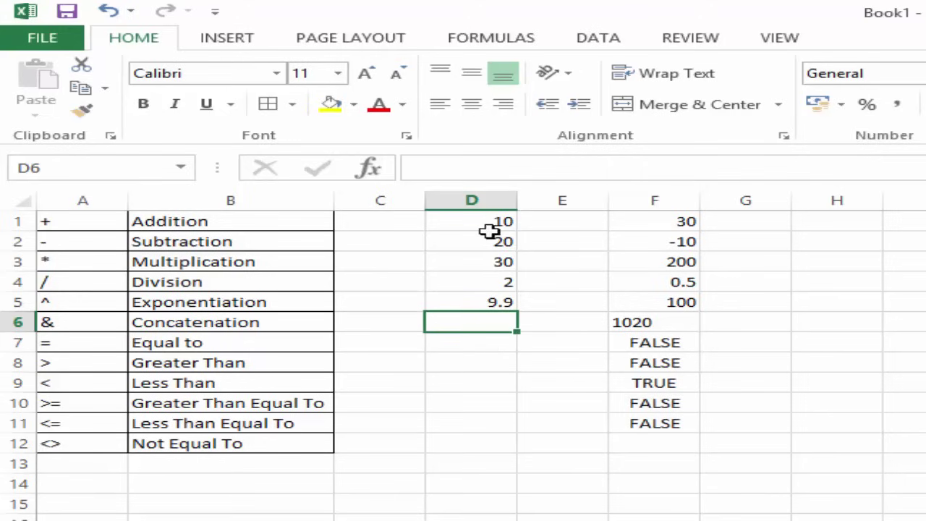
left_click(653, 444)
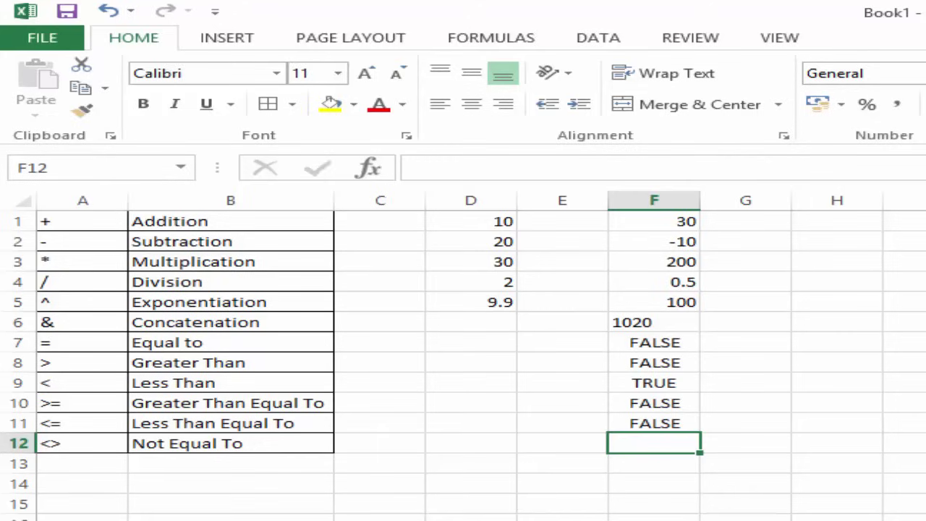
type("=")
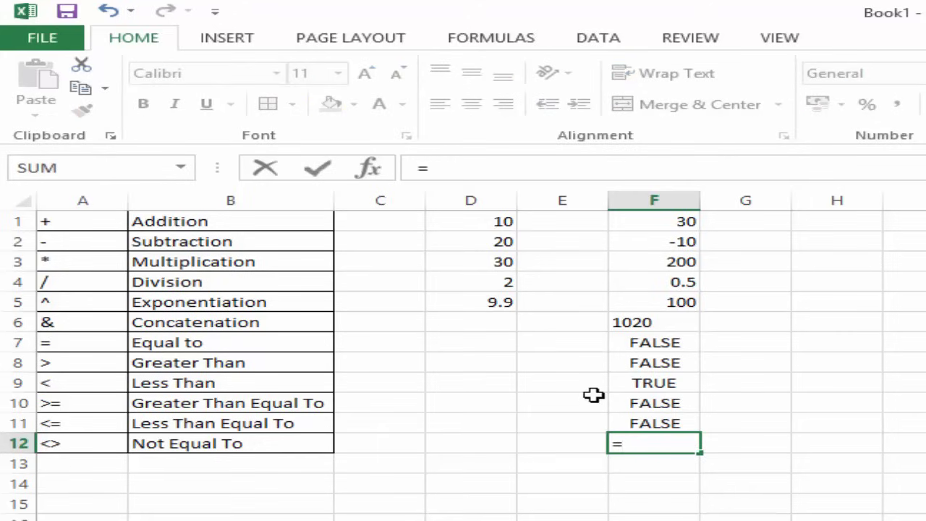
left_click(505, 224)
type("<>")
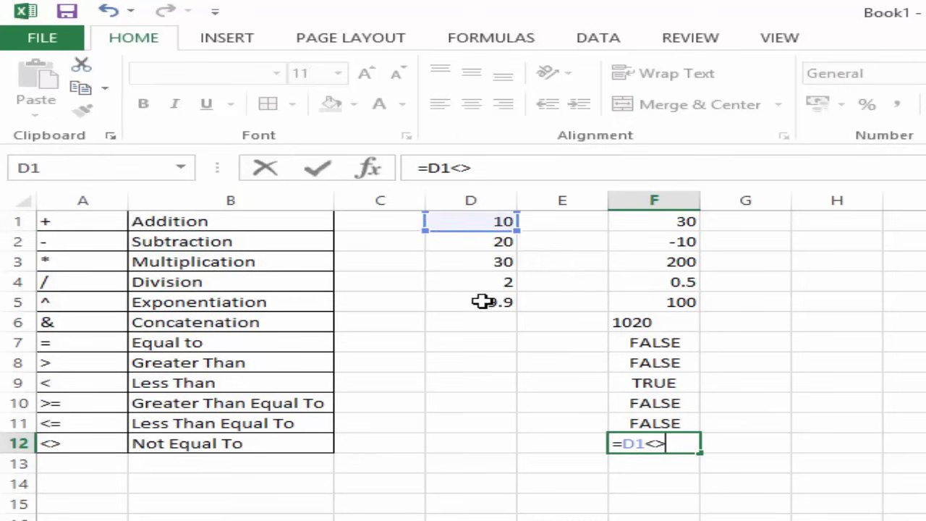
left_click(482, 299)
key("Return")
key("Up")
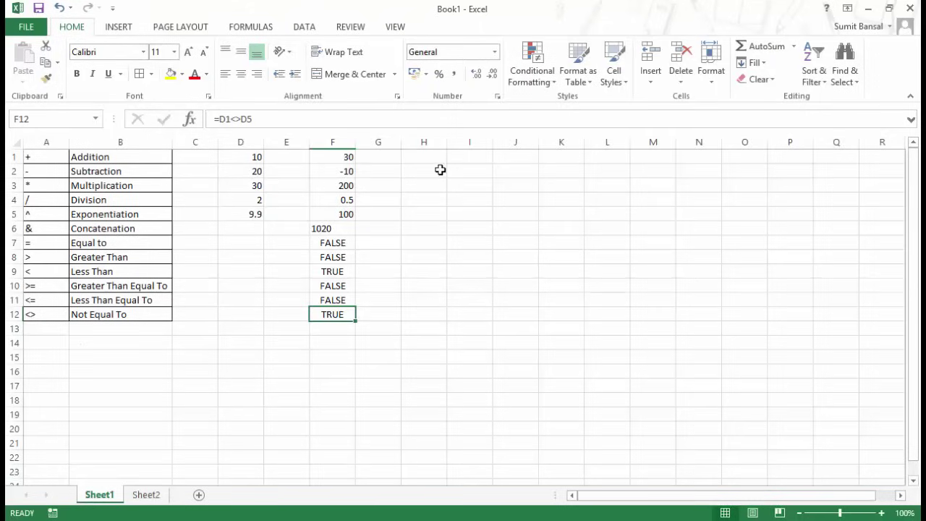
Build =D1*D4+D2/D4*D1 in H1 from cell references, returning 120.
left_click(438, 156)
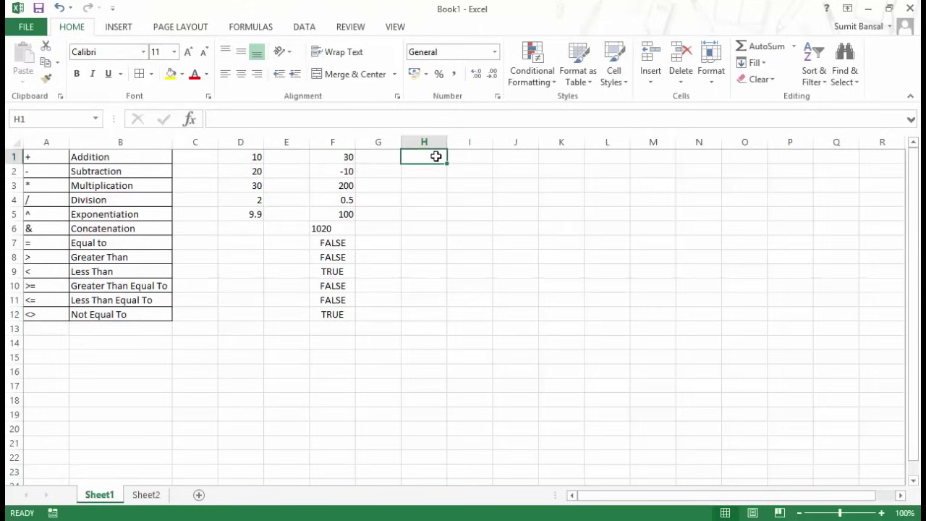
type("=")
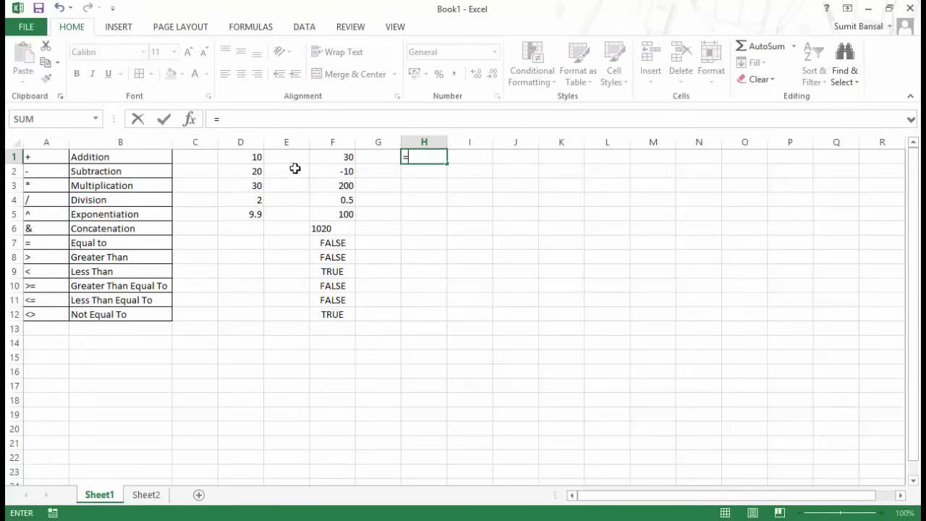
left_click(253, 154)
type("*")
left_click(254, 198)
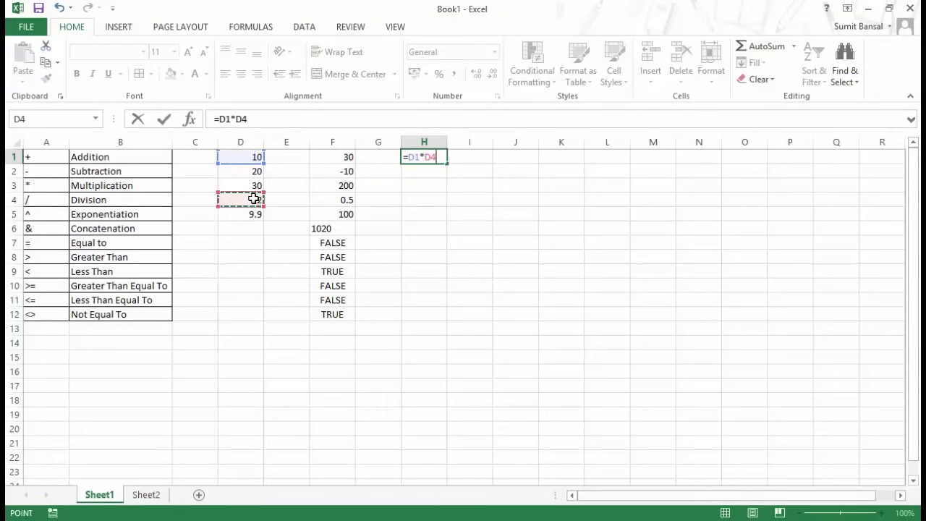
type("+")
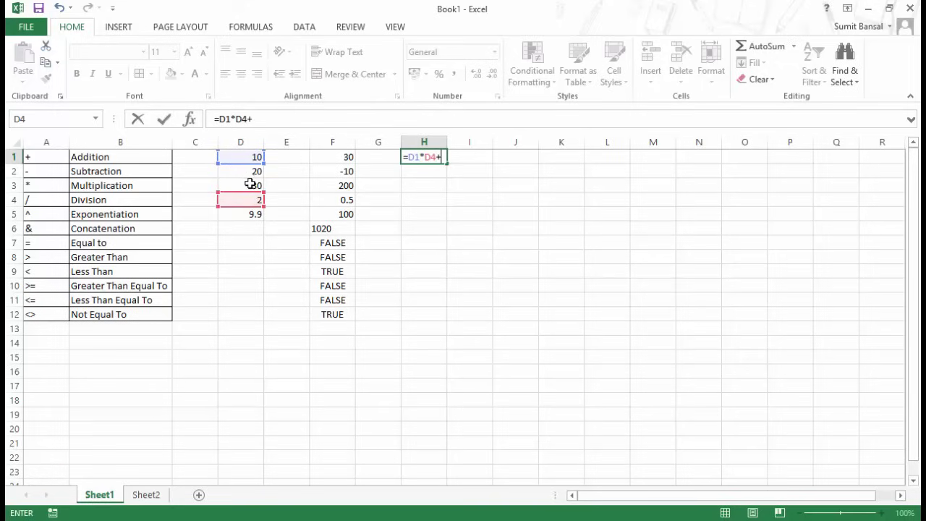
left_click(250, 172)
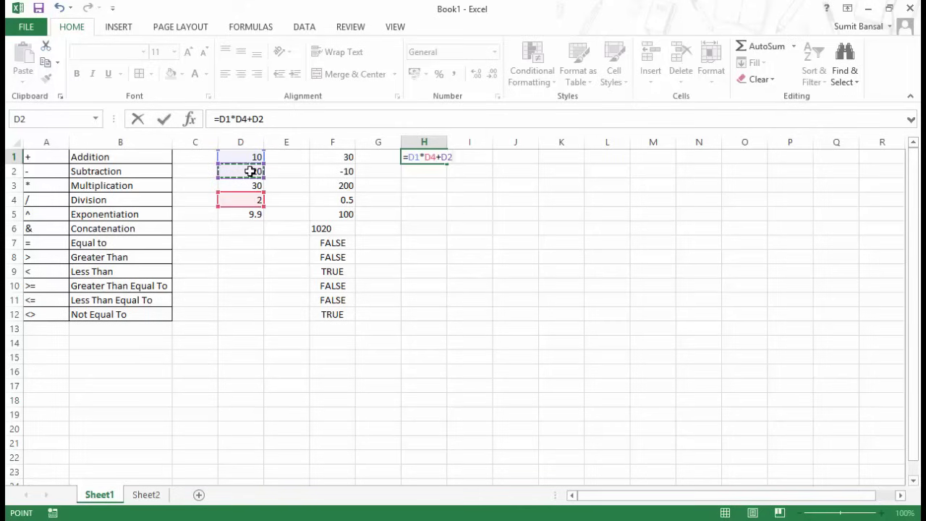
type("/")
left_click(254, 199)
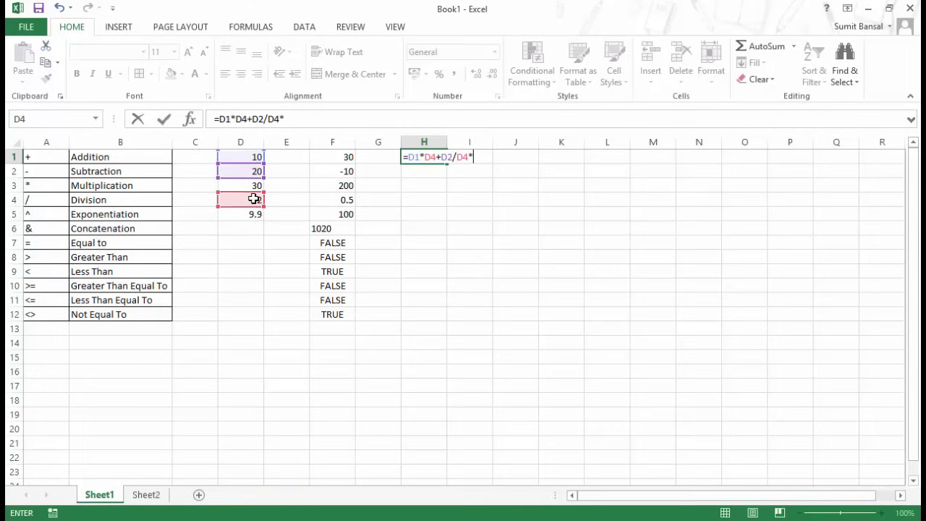
type("*")
left_click(254, 157)
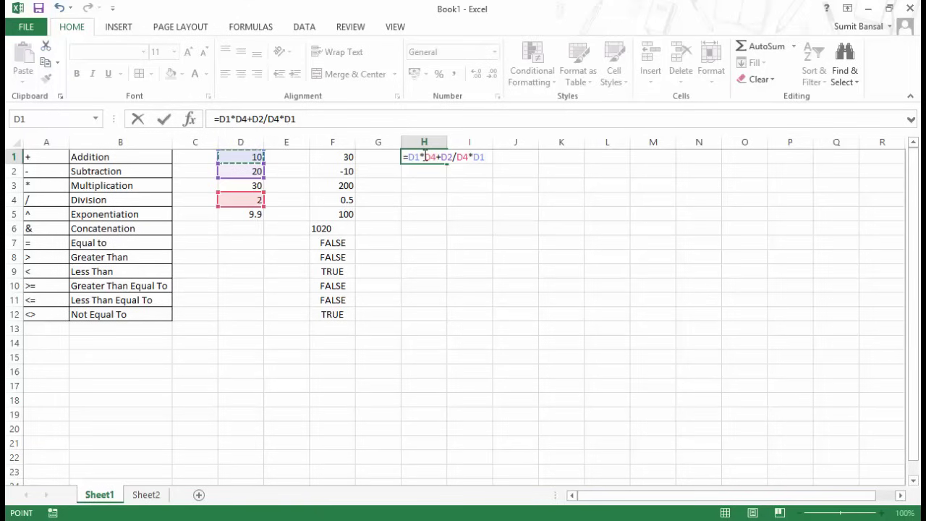
key("Return")
Reopen H1's formula to highlight its D4*D1 and D1*D4 parts, then recommit it.
left_click(422, 154)
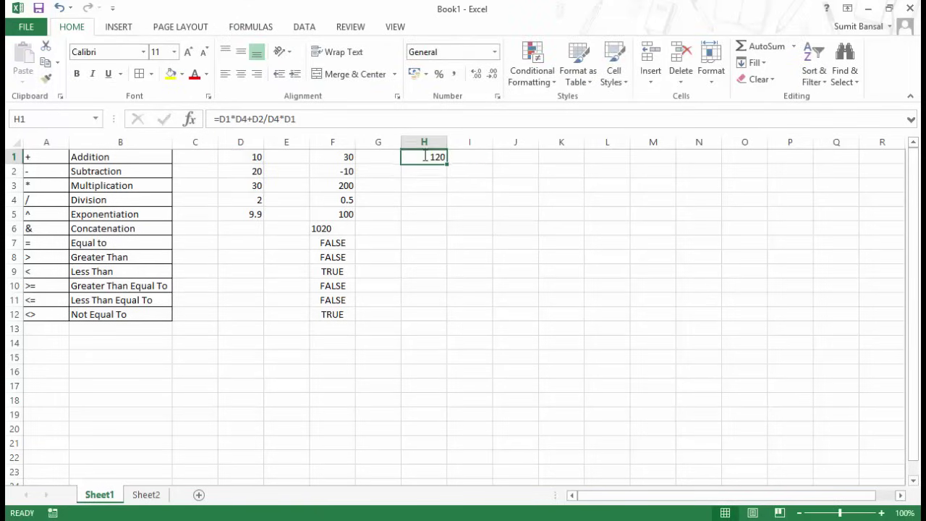
key("F2")
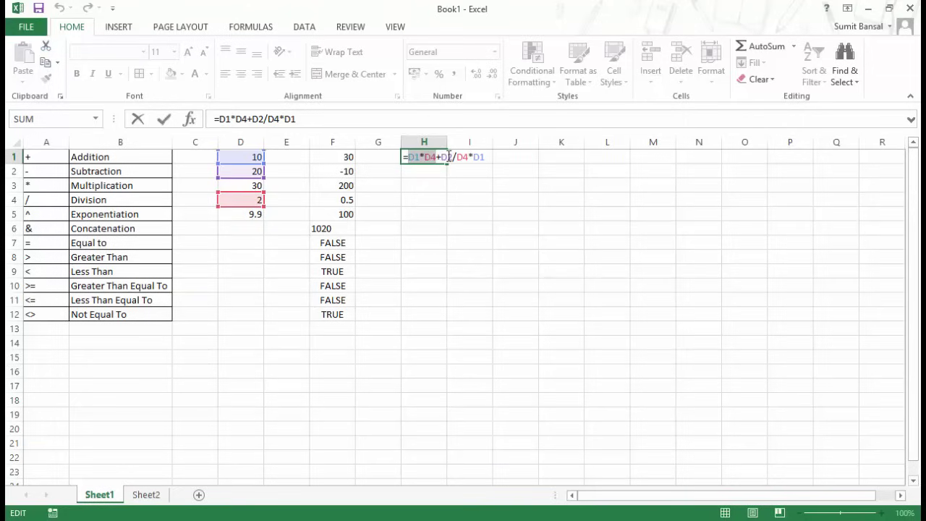
left_click(464, 157)
left_click_drag(459, 157, 487, 157)
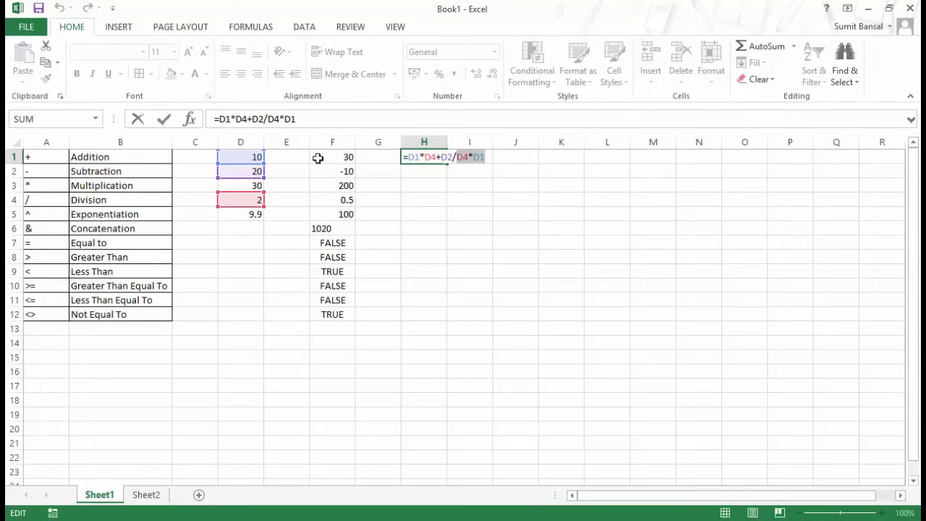
left_click_drag(407, 157, 441, 156)
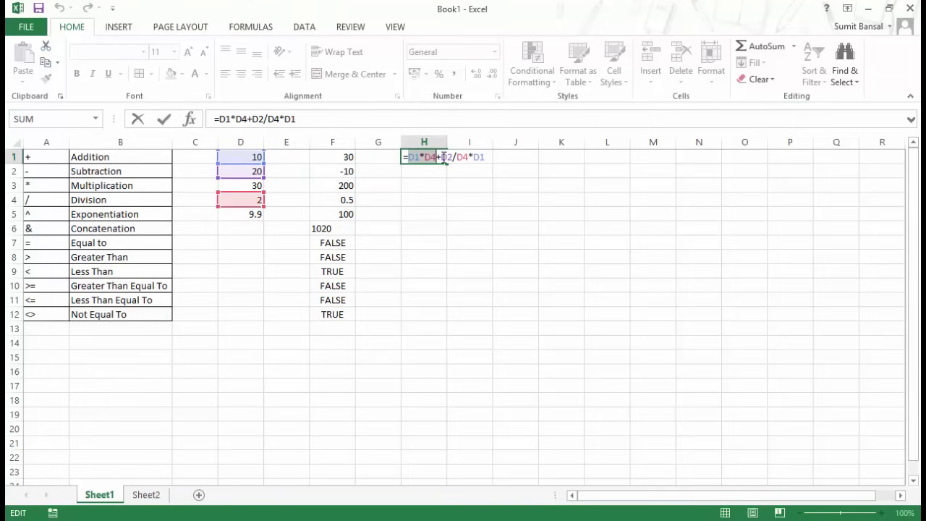
left_click(442, 157)
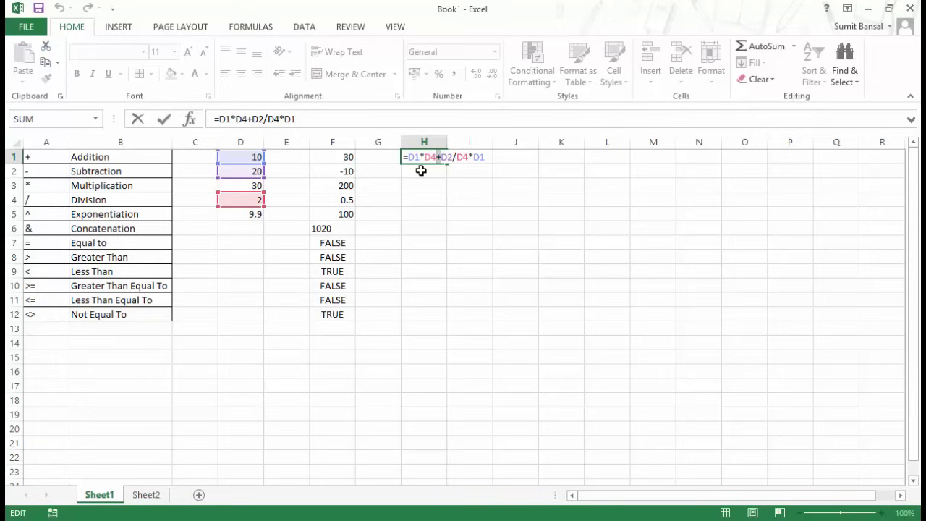
key("Return")
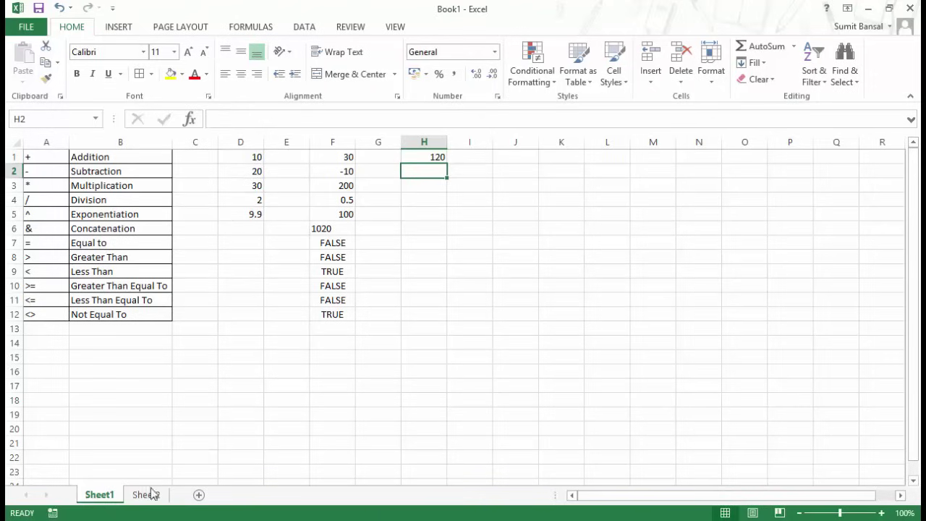
On Sheet2, review the operator precedence table in A1:B9, starting from ^ in A1.
left_click(145, 497)
left_click(208, 230)
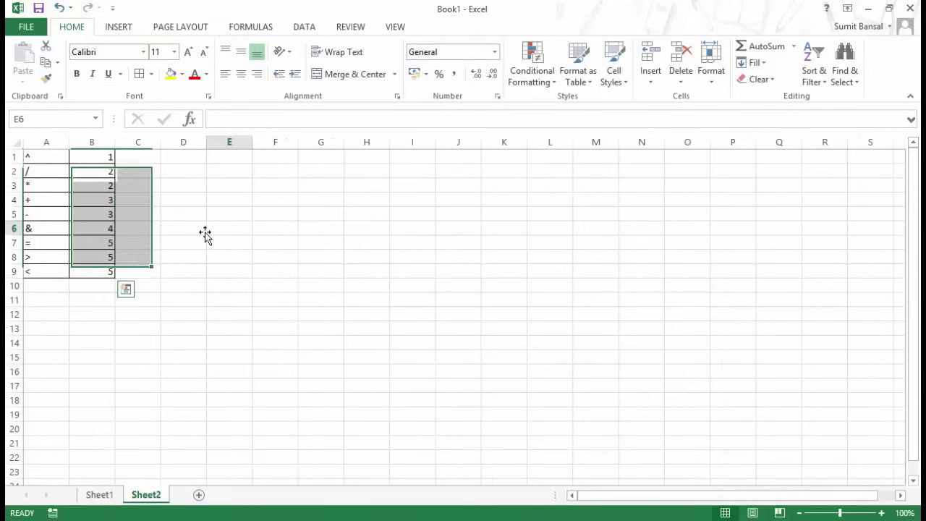
left_click(53, 157)
left_click_drag(86, 159, 95, 273)
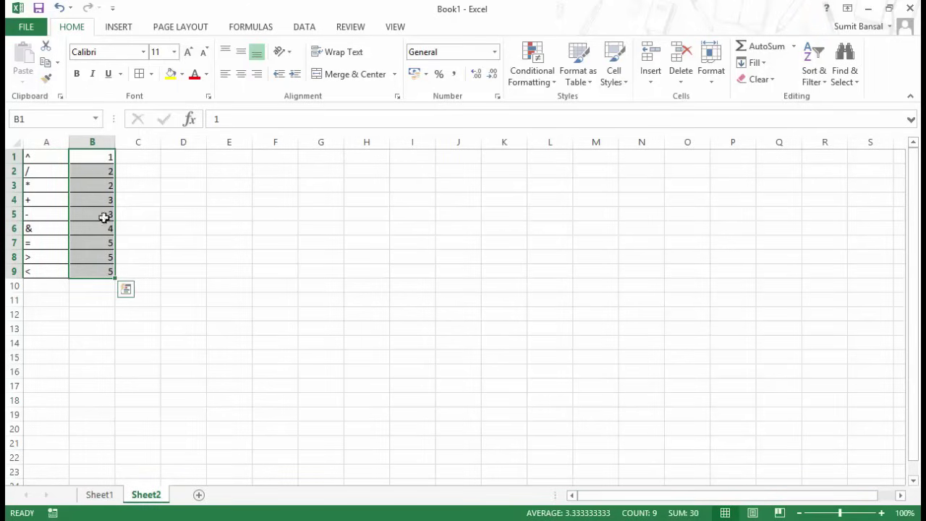
left_click_drag(54, 156, 54, 271)
left_click(54, 155)
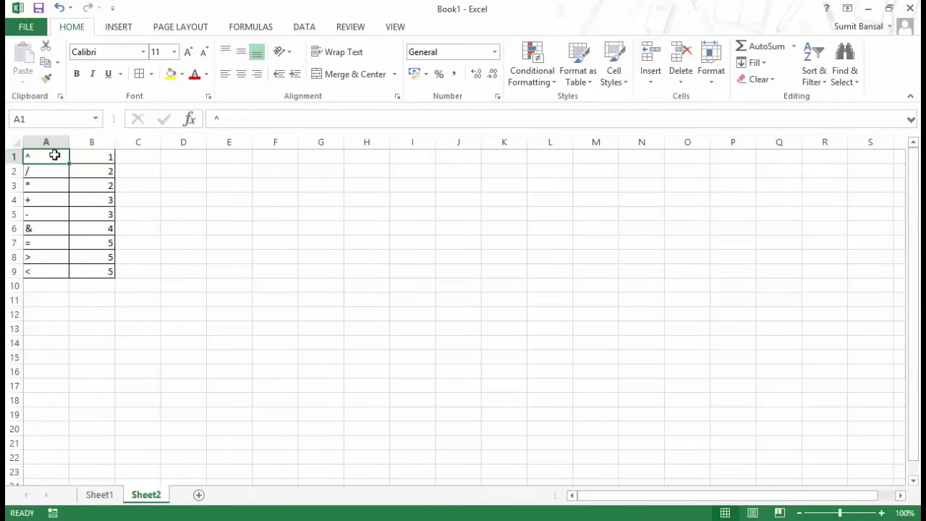
Enter =10^2+10 in D2, returning 110, and reselect the cell.
left_click(178, 171)
type("=")
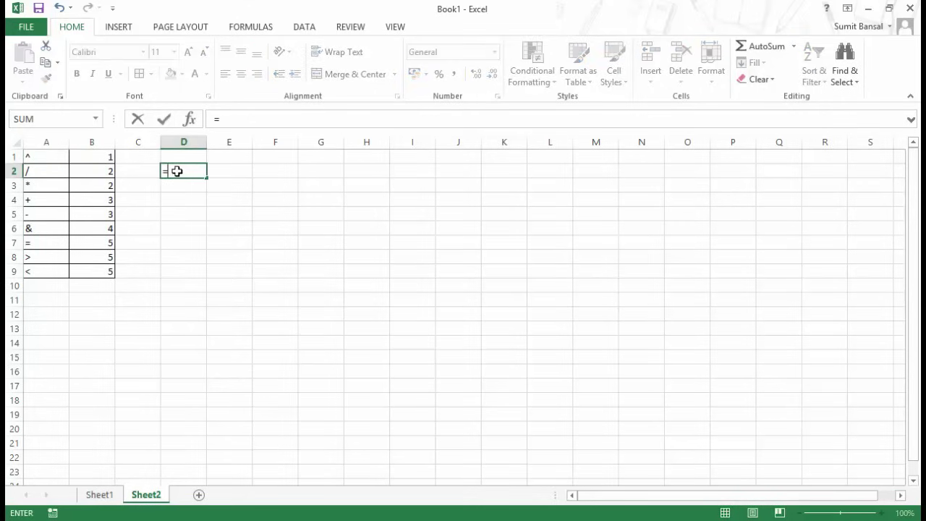
type("10^2+10")
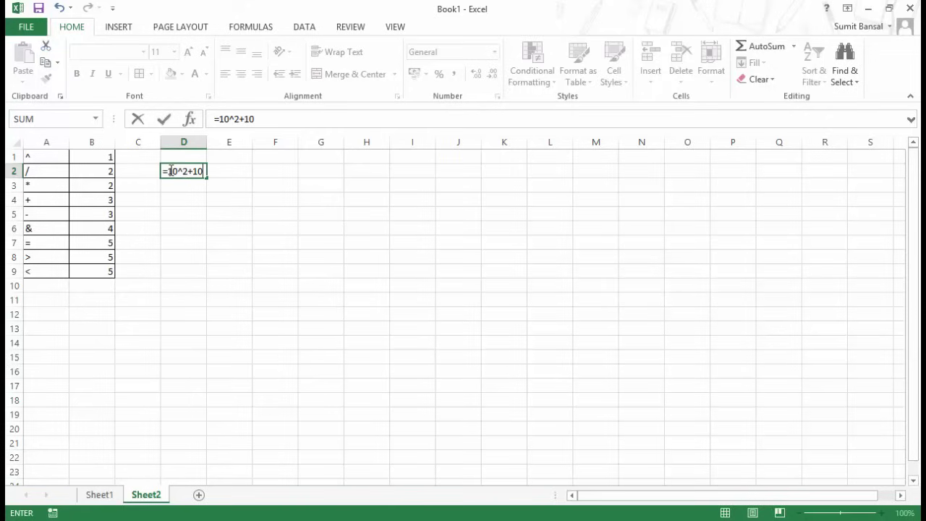
left_click_drag(169, 171, 188, 170)
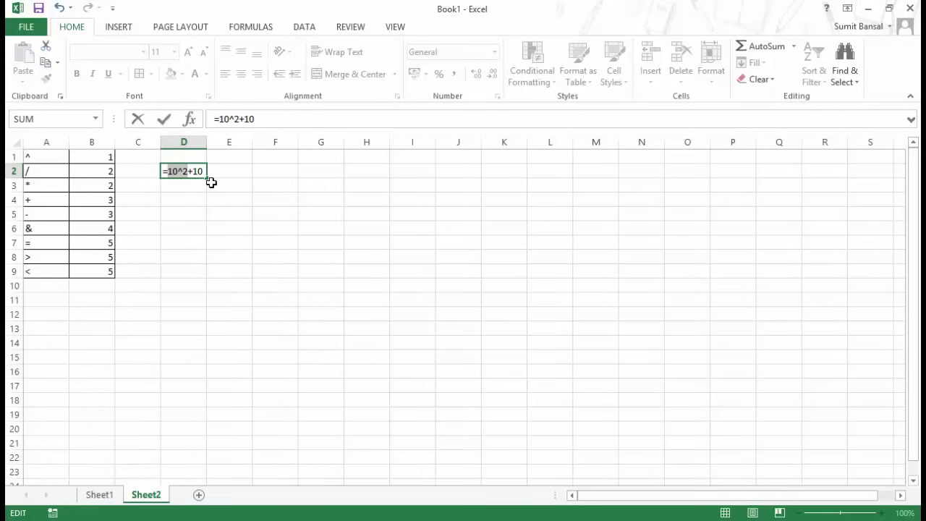
key("Return")
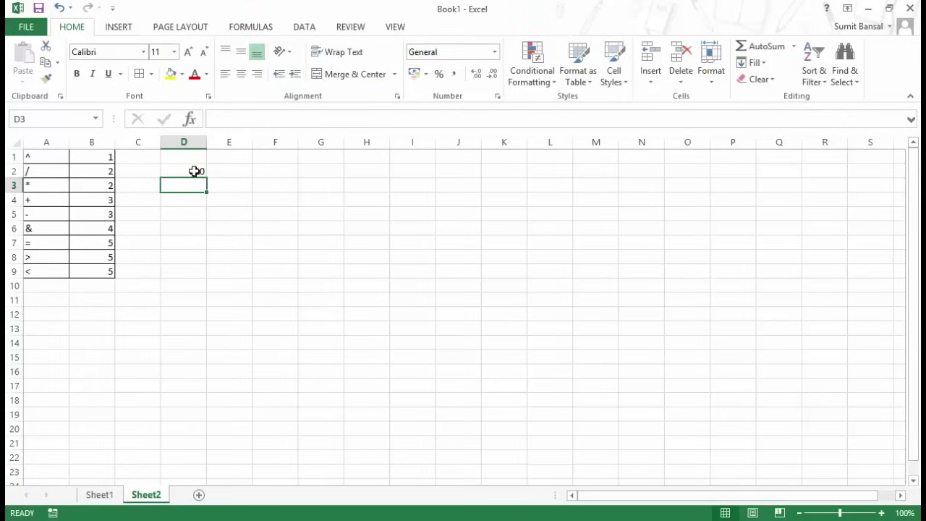
left_click(196, 174)
key("Delete")
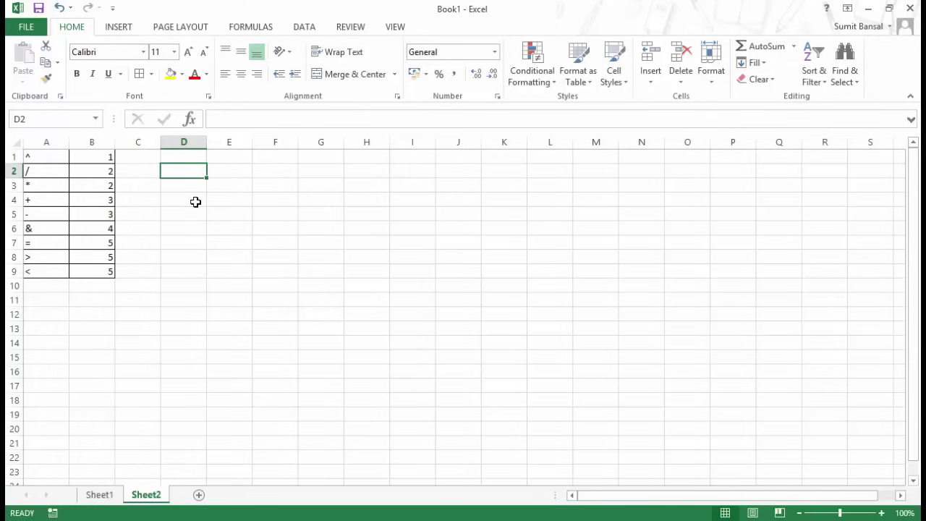
left_click_drag(46, 173, 89, 186)
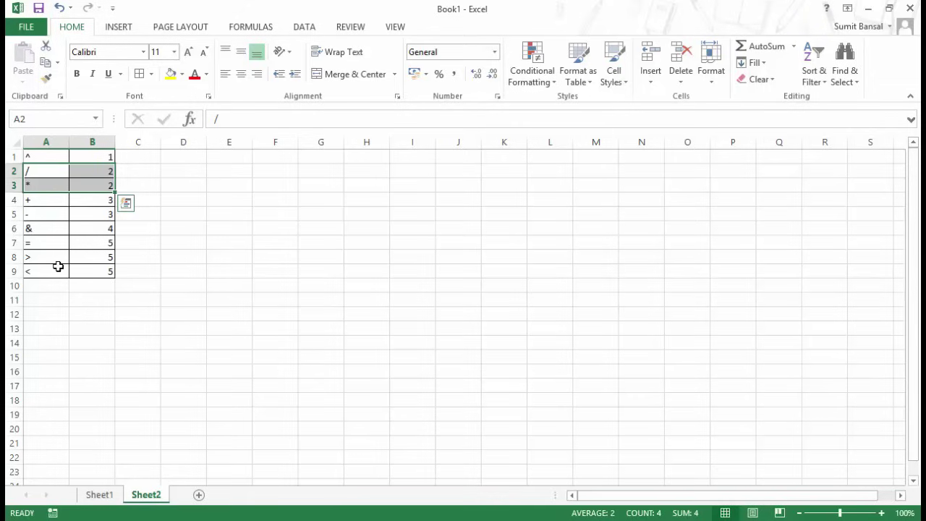
left_click(44, 199)
left_click_drag(45, 200, 82, 269)
left_click(53, 227)
left_click(57, 245)
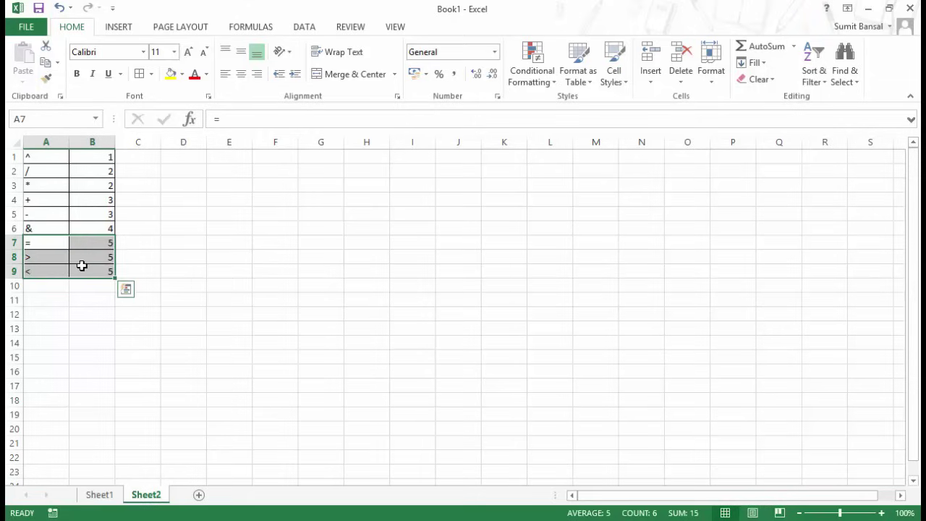
left_click(185, 175)
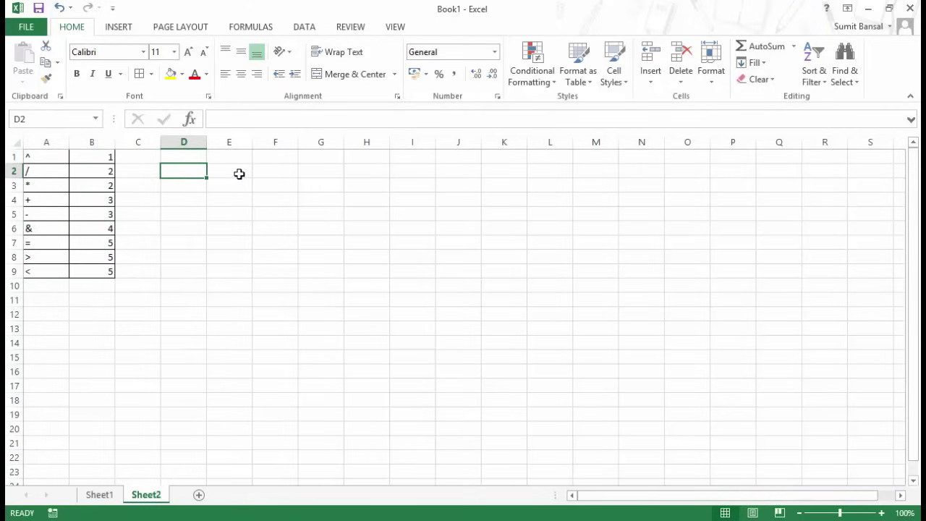
Rewrite D2's formula as =10^(2+10) so it displays 1E+12.
type("=")
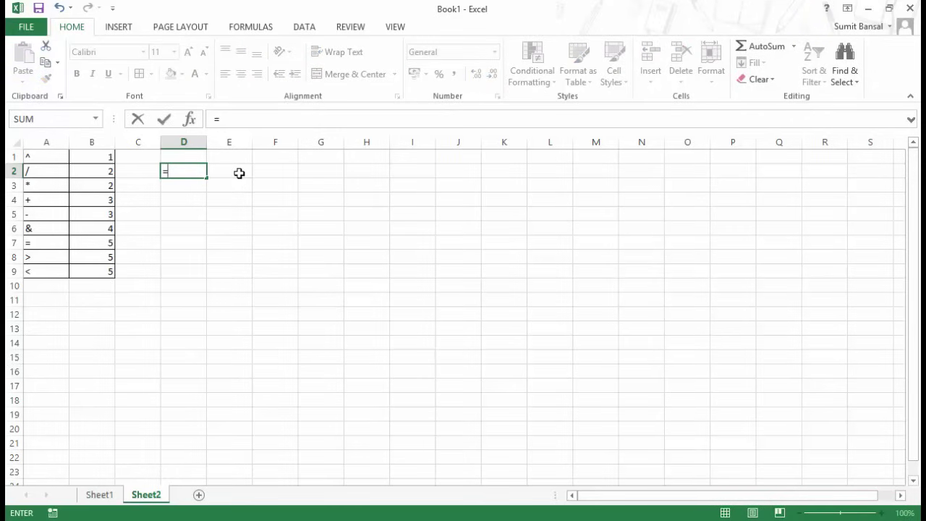
type("10^2+10")
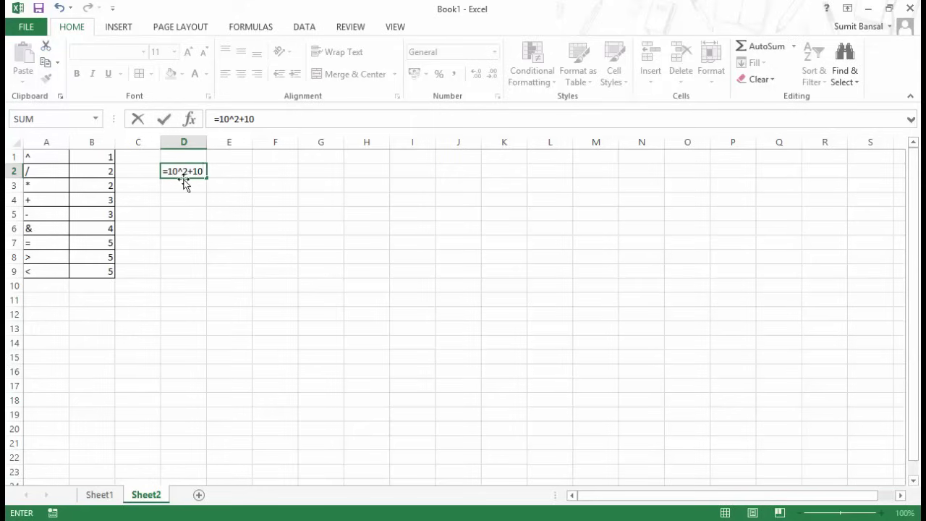
left_click_drag(203, 171, 169, 166)
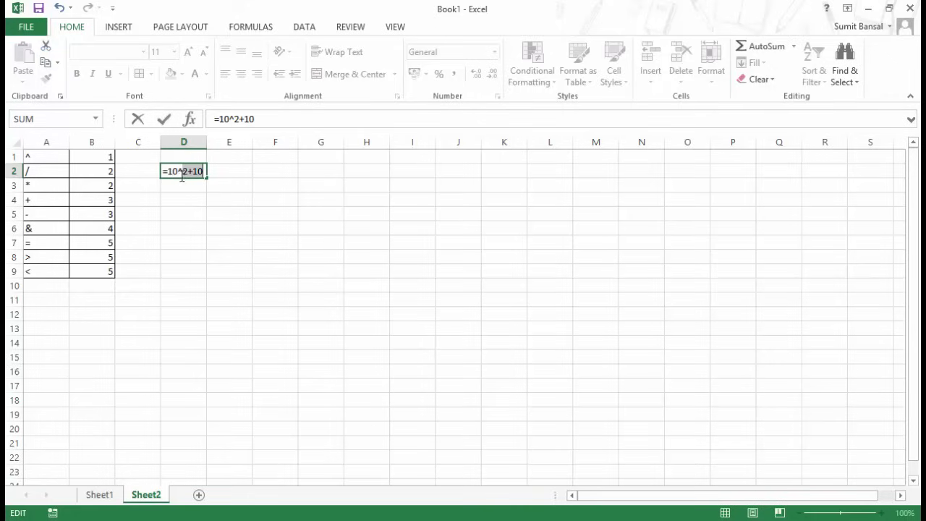
left_click(184, 171)
type("(2+10)")
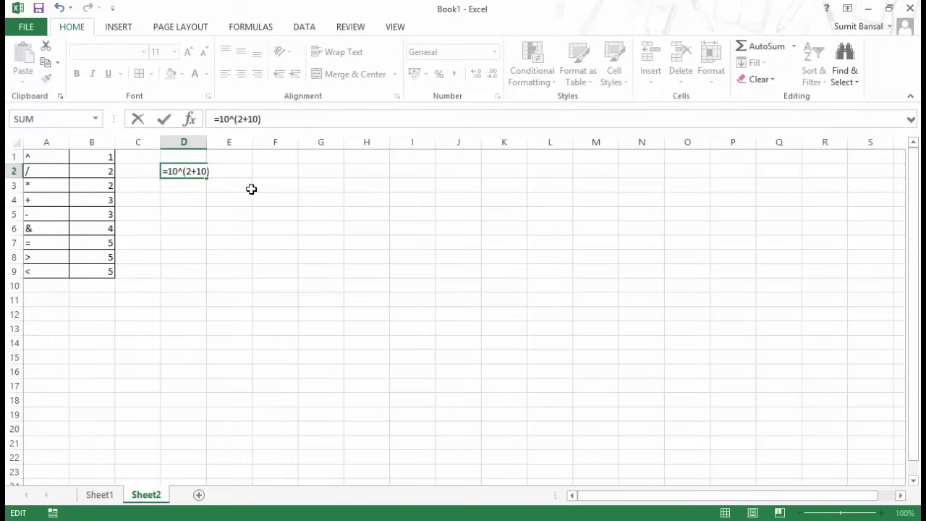
key("Return")
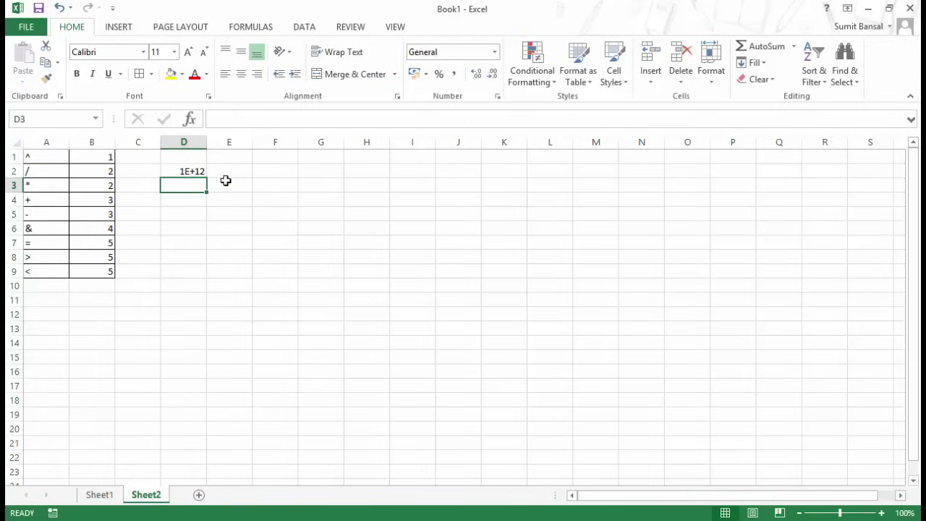
Check D2's formula, then select cell B2 on a blank Sheet1.
key("Up")
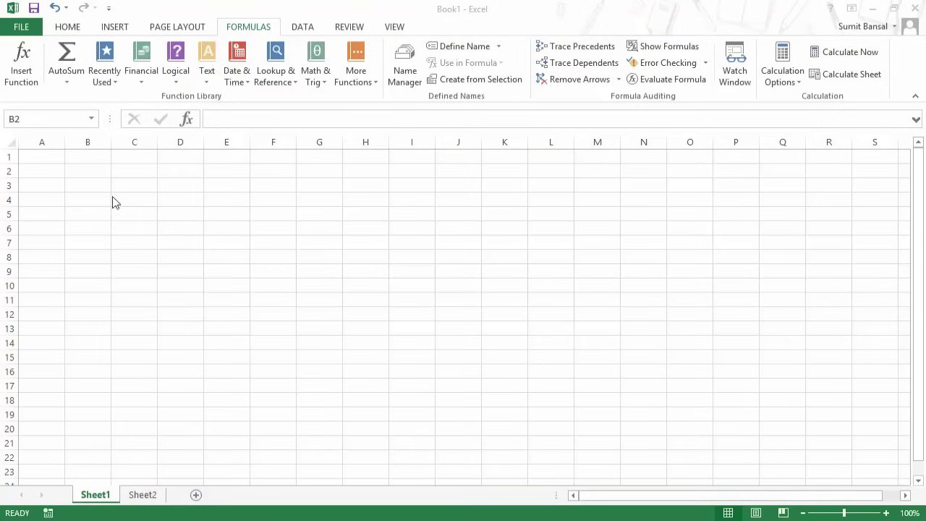
left_click(86, 172)
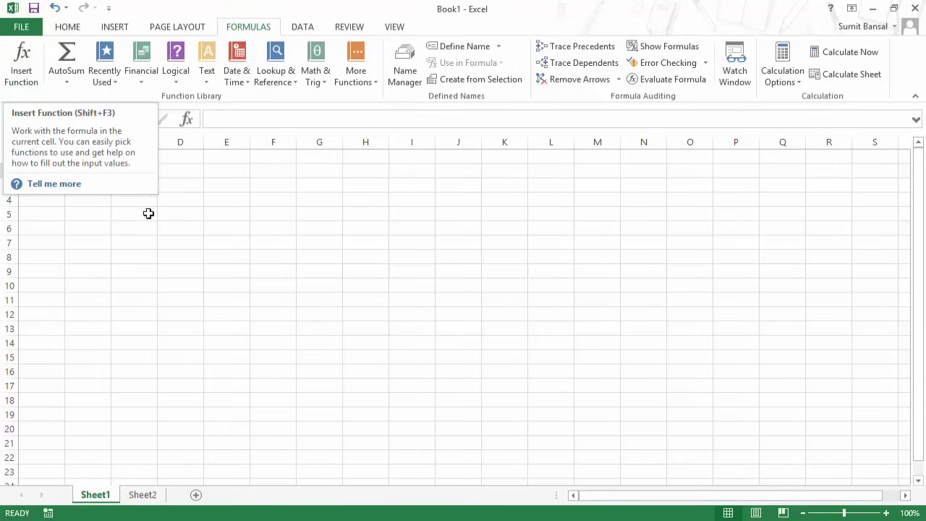
Search Insert Function for 'average' and choose the AVERAGE function.
key("shift+F3")
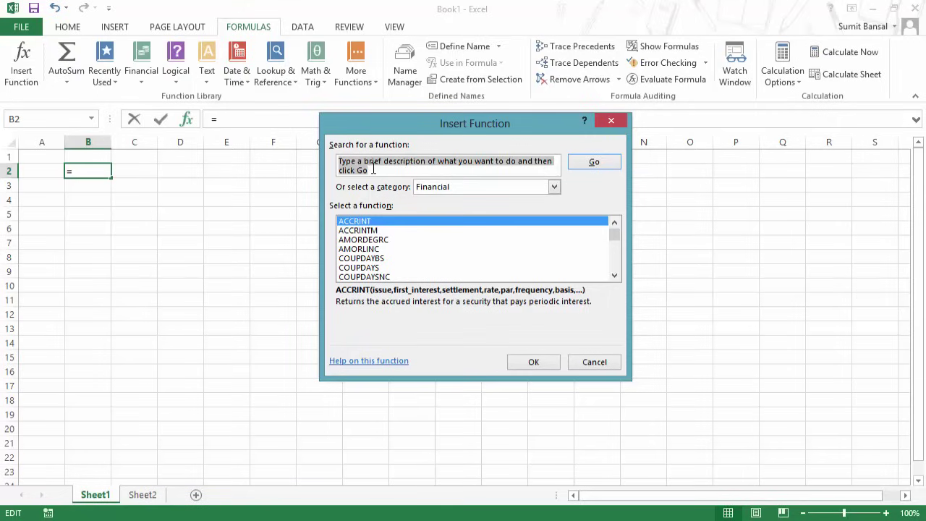
type("average")
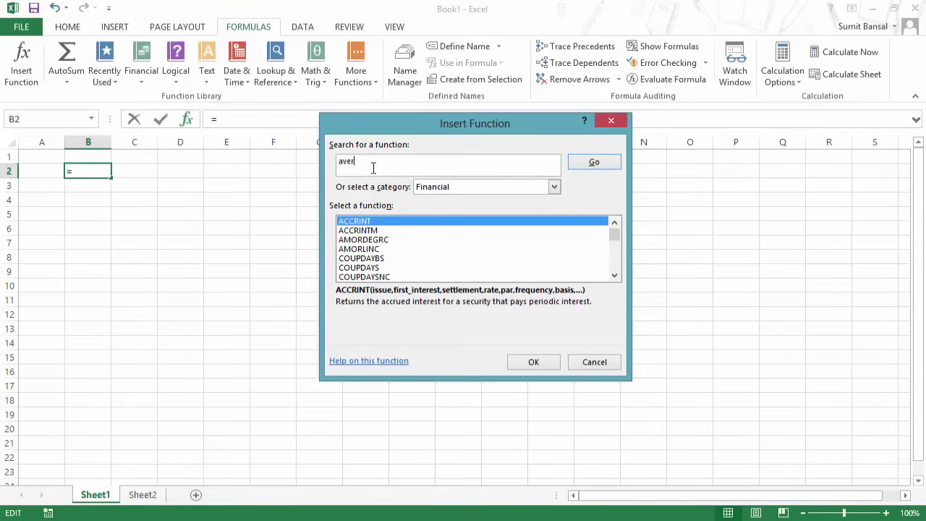
left_click(595, 162)
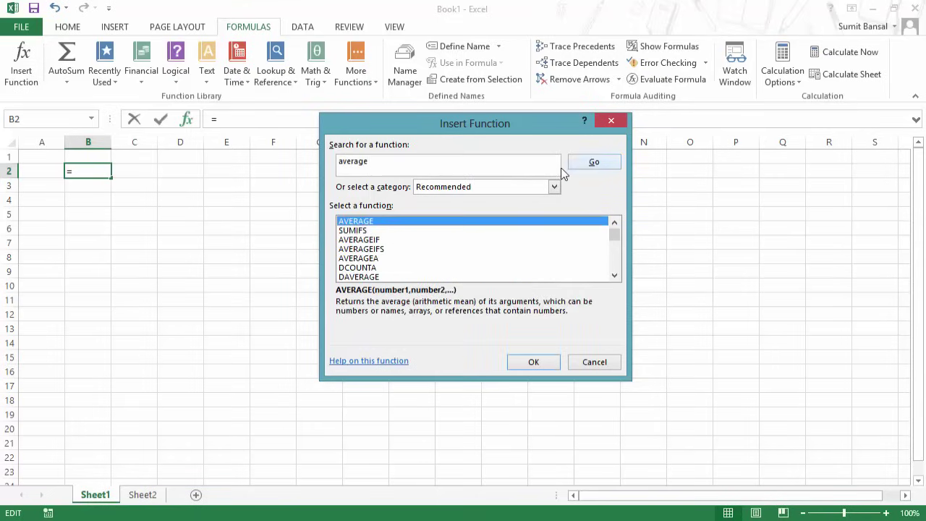
left_click(614, 275)
left_click(614, 275)
left_click(613, 275)
left_click(613, 275)
scroll(616, 261, "up", 5)
left_click(364, 230)
left_click(362, 221)
Enter 10 as Number1 and 20 as Number2 in AVERAGE's Function Arguments.
left_click(532, 363)
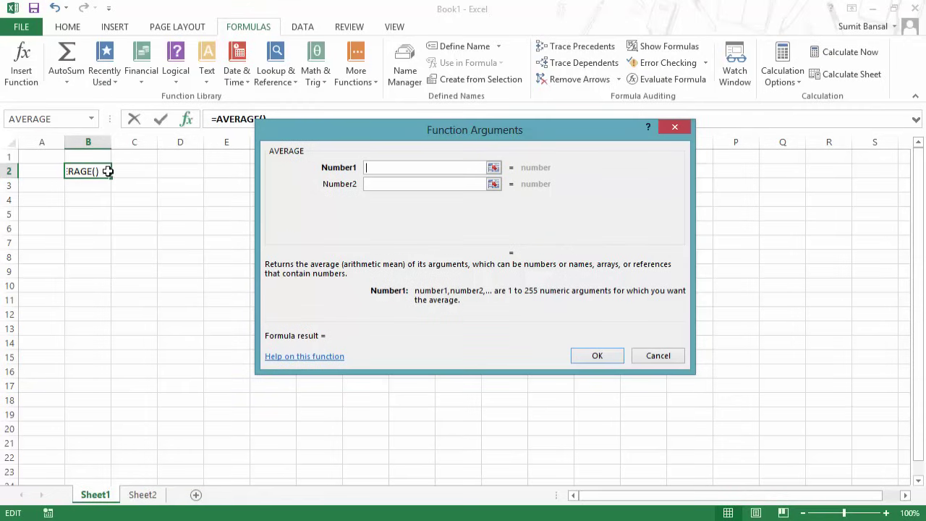
left_click_drag(445, 150, 430, 191)
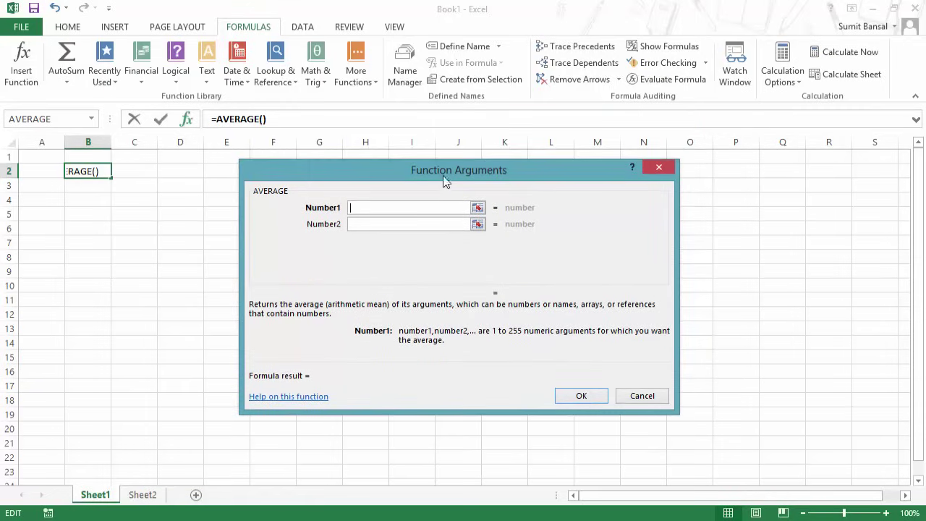
left_click_drag(498, 176, 520, 152)
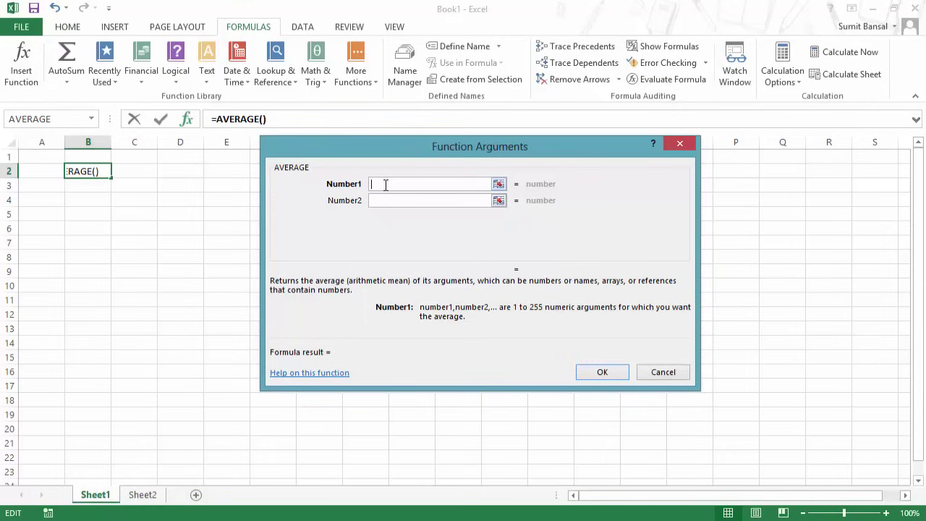
type("10")
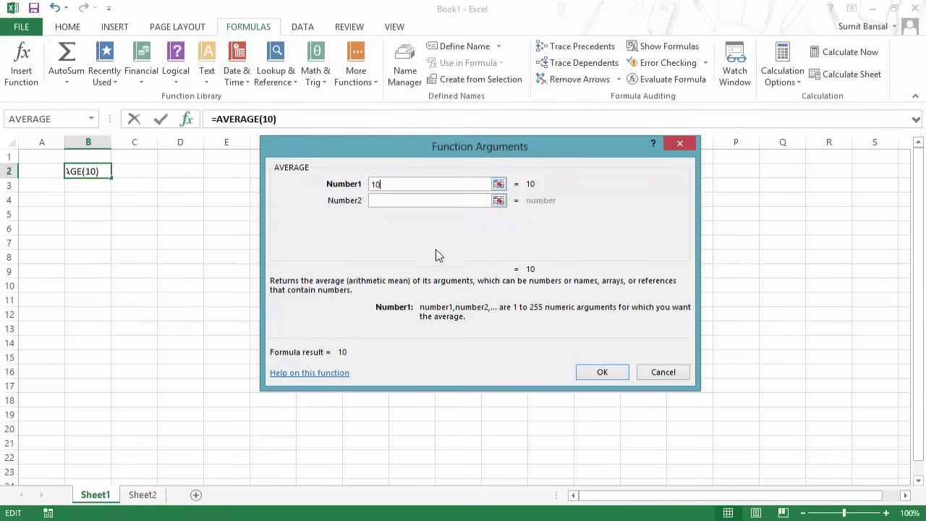
left_click(397, 202)
type("20")
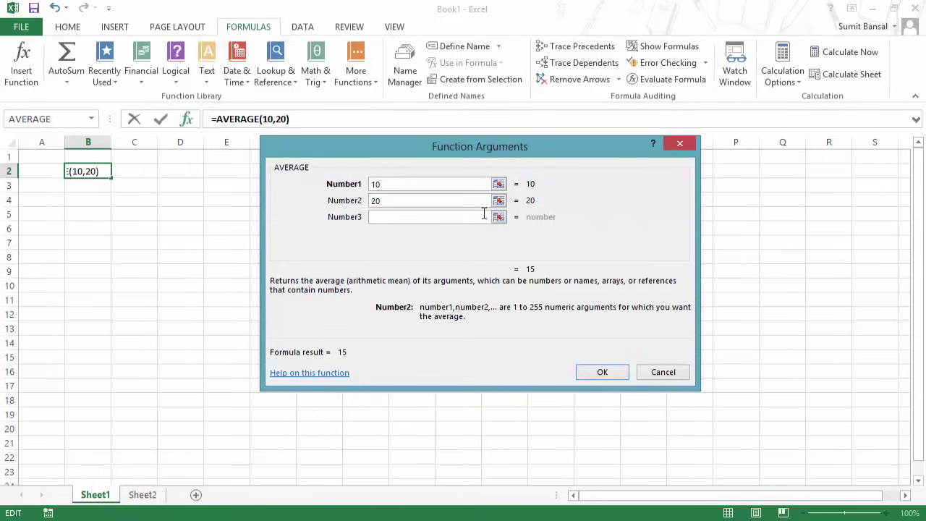
After viewing AVERAGE help, confirm =AVERAGE(10,20) in B2 and select it in the formula bar.
left_click(316, 374)
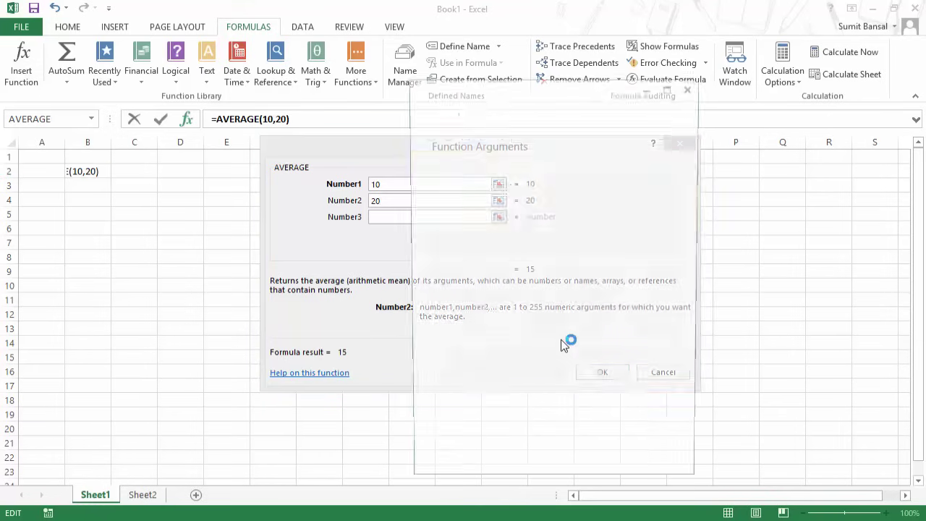
mouse_move(697, 256)
left_mouse_down()
mouse_move(697, 427)
mouse_move(696, 262)
left_mouse_up()
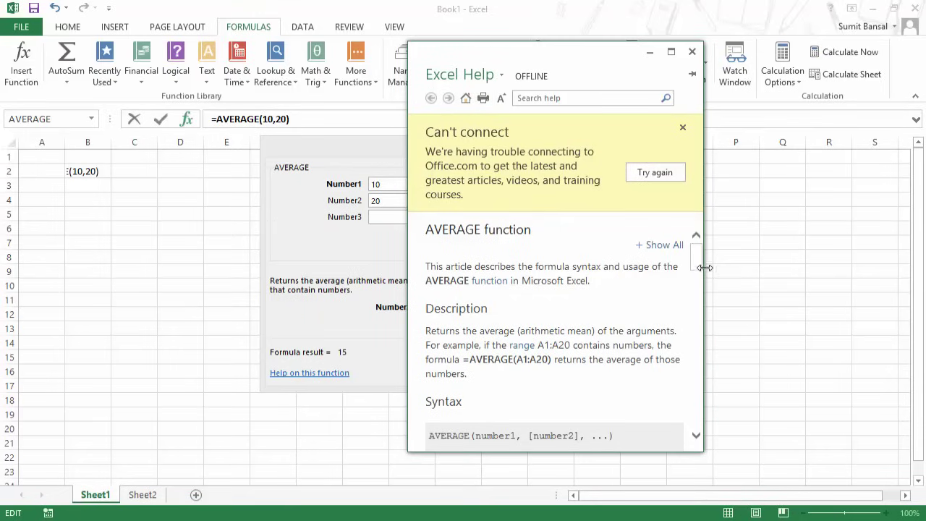
left_click(692, 52)
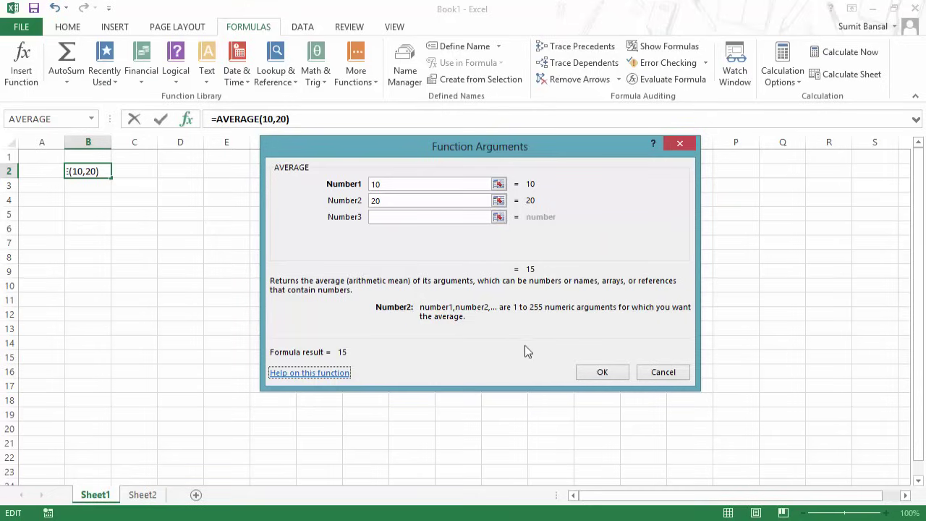
left_click(603, 373)
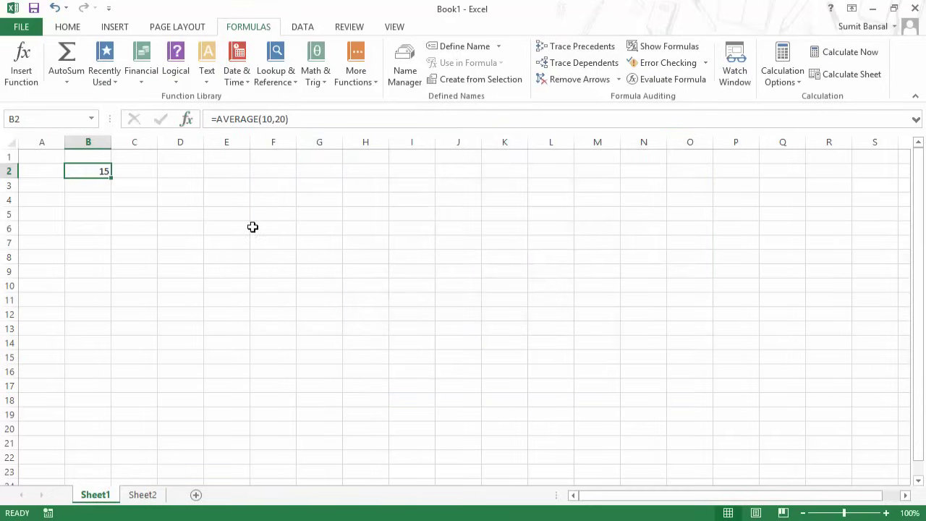
left_click_drag(210, 118, 282, 117)
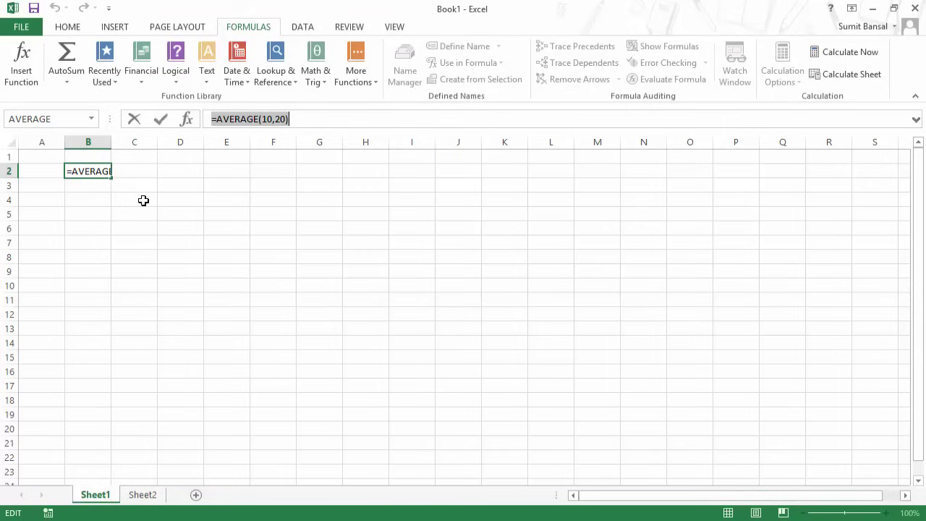
Erase B2's formula and start =AVERAGE( by picking AVERAGE from the autocomplete list.
key("BackSpace")
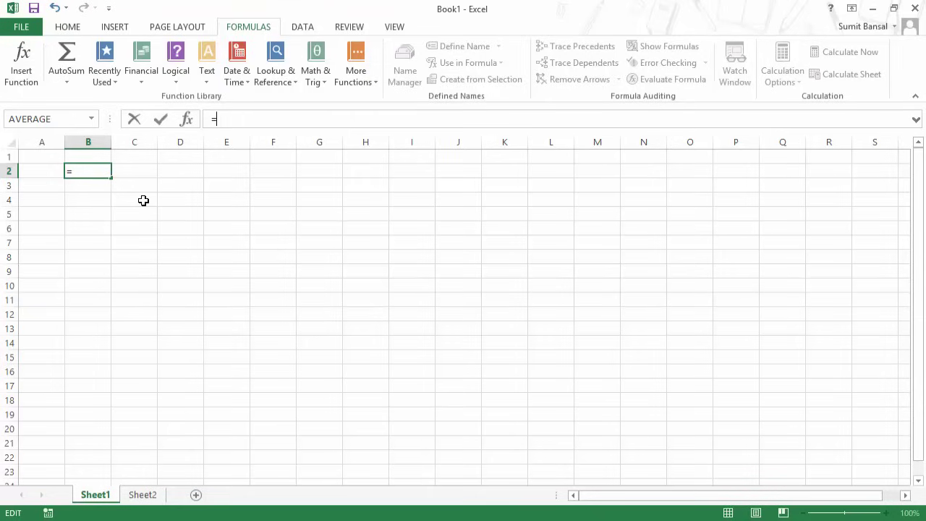
type("a")
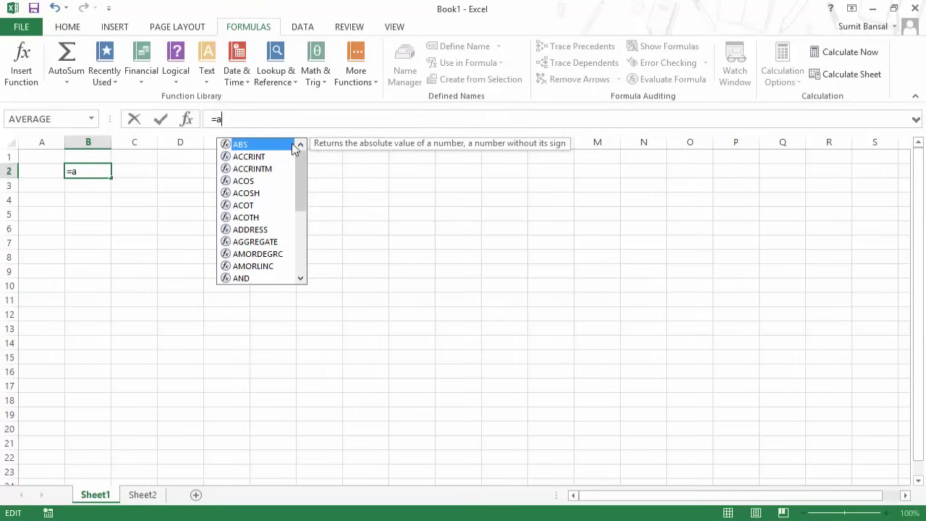
left_click_drag(301, 165, 301, 144)
left_click(94, 172)
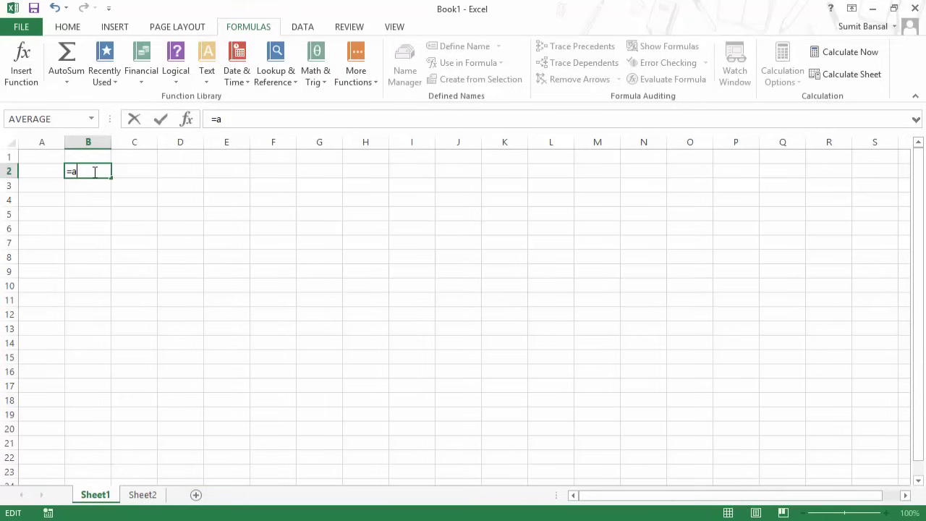
type("v")
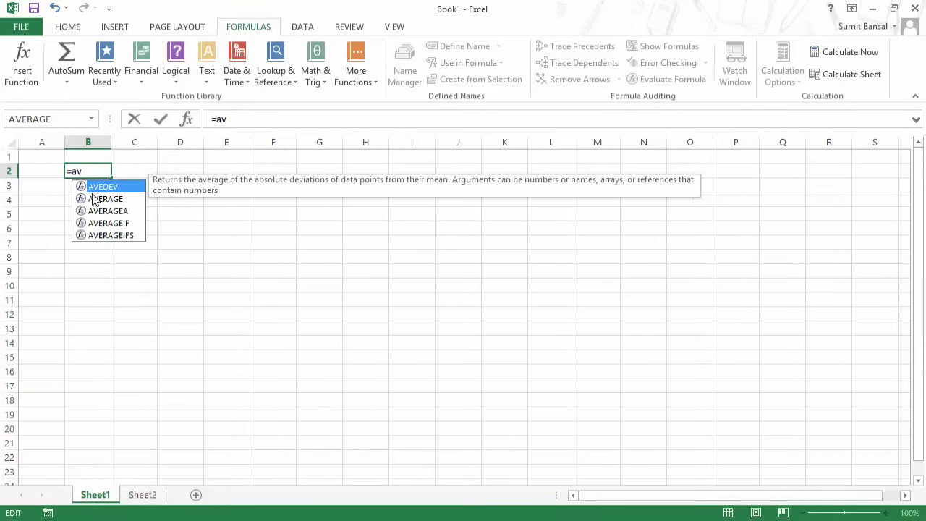
type("era")
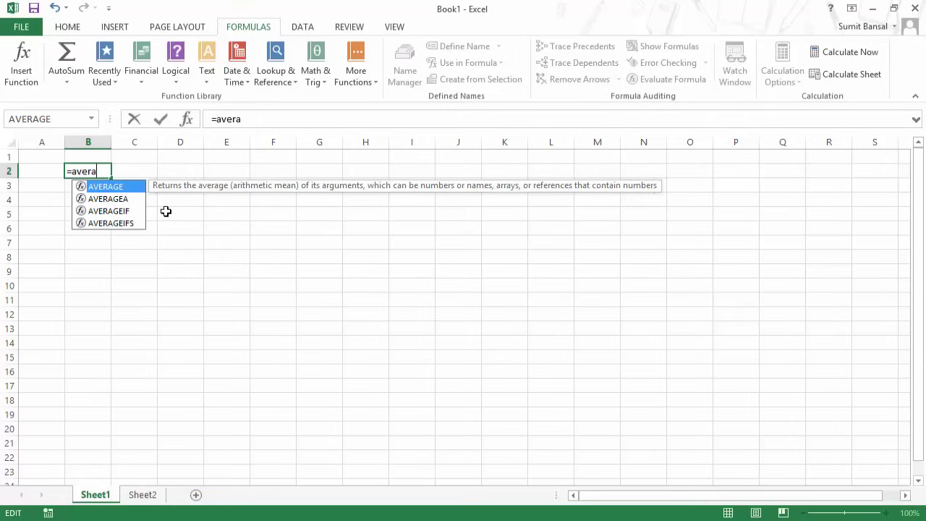
key("Down")
key("Down")
key("Down")
key("Up")
key("Up")
key("Up")
key("Tab")
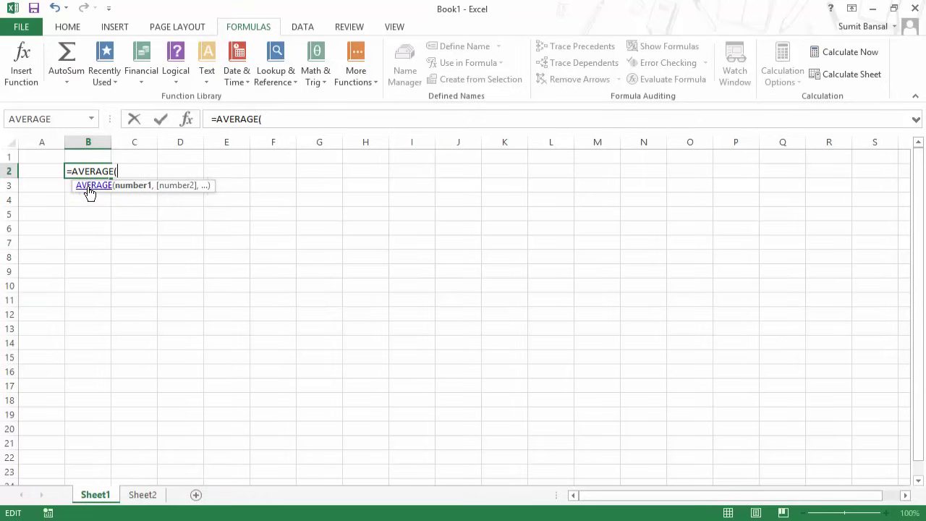
Read the AVERAGE help article and Function Arguments dialog, then cancel so B2 keeps 15.
left_click(89, 188)
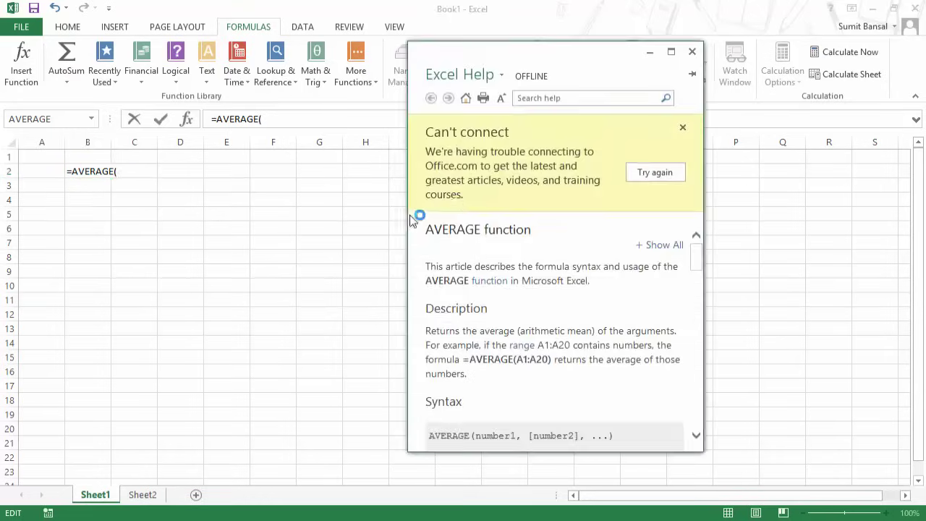
left_click(692, 52)
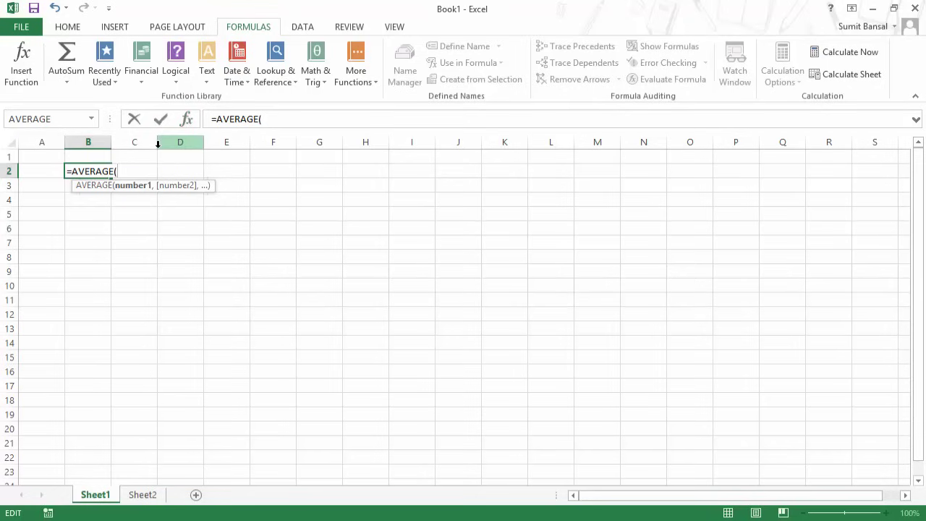
key("ctrl+a")
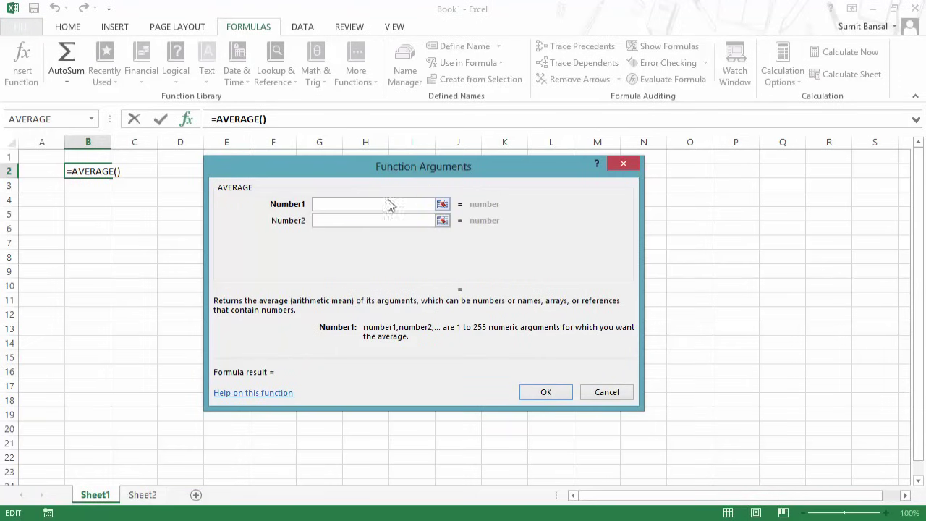
left_click(351, 219)
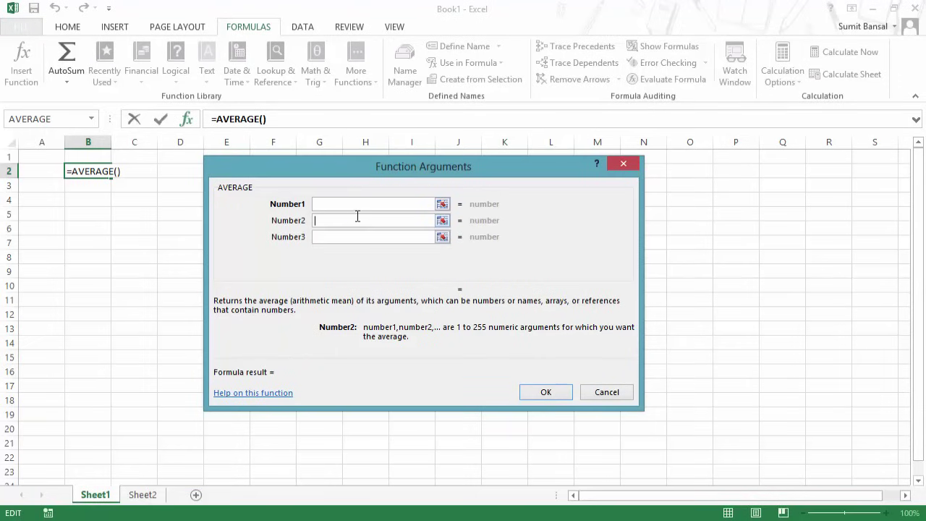
left_click(624, 164)
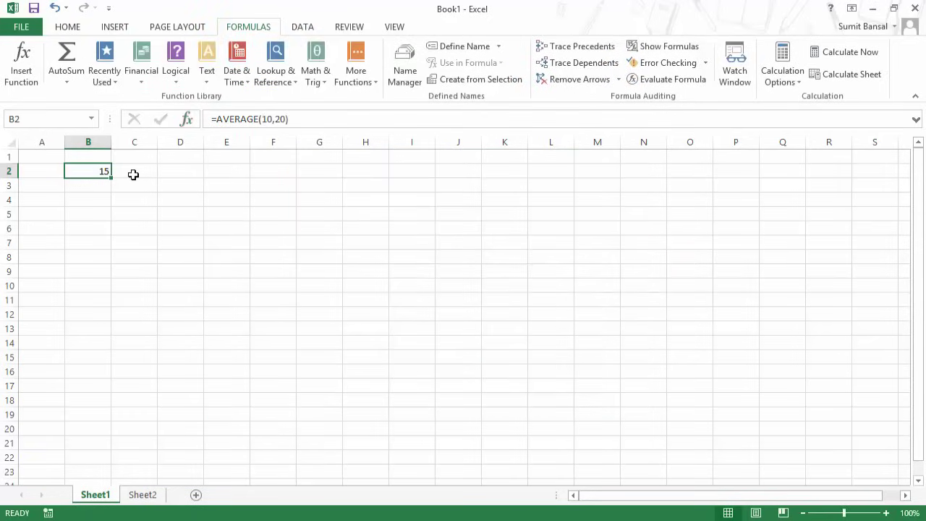
Retype B2 as =AVERAGE(10,20) using autocomplete, so it shows 15.
key("F2")
key("Escape")
type("=avera")
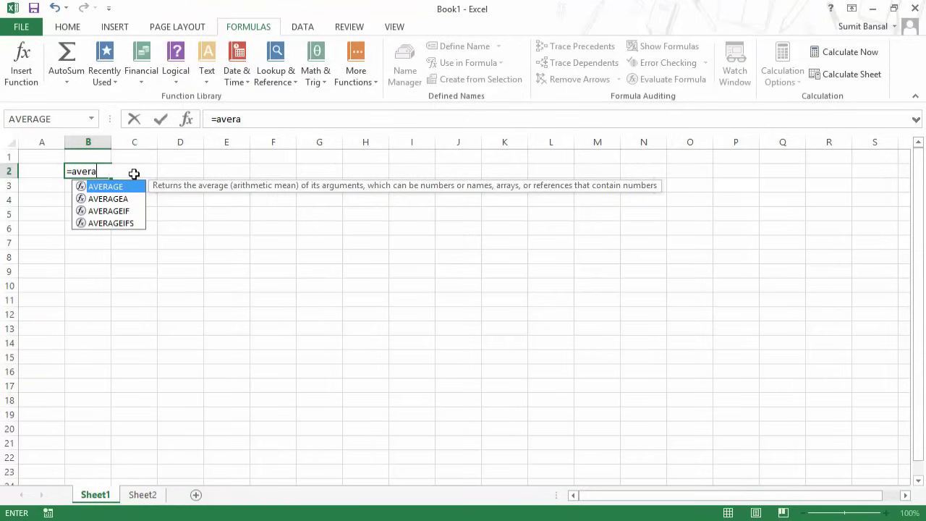
key("Tab")
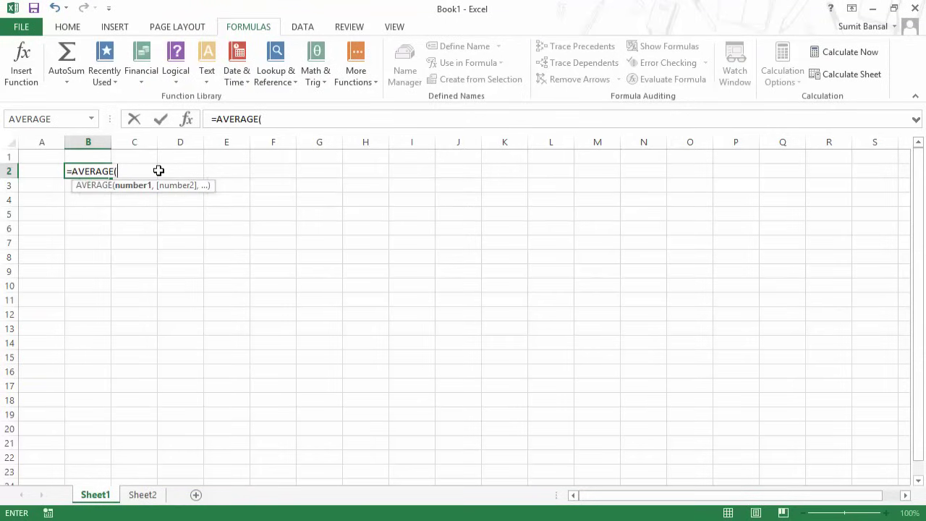
type("10,20")
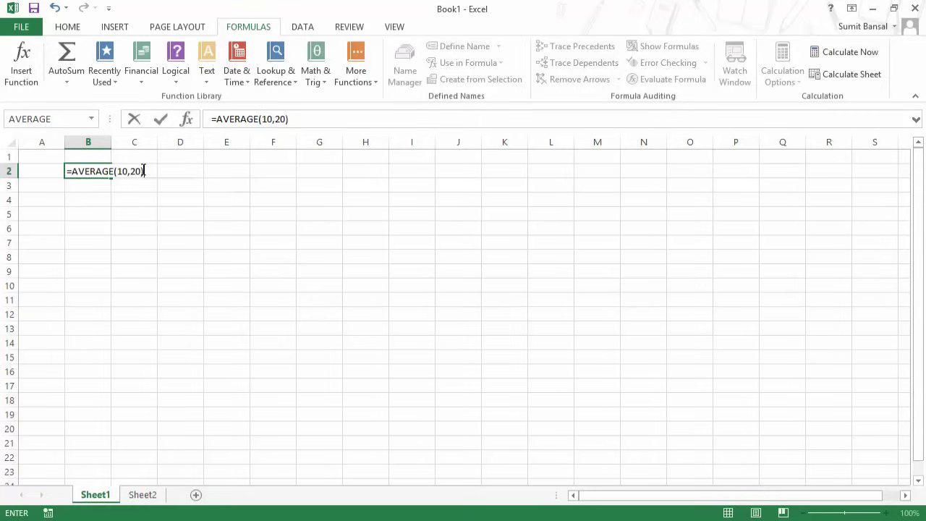
key("Return")
left_click(87, 171)
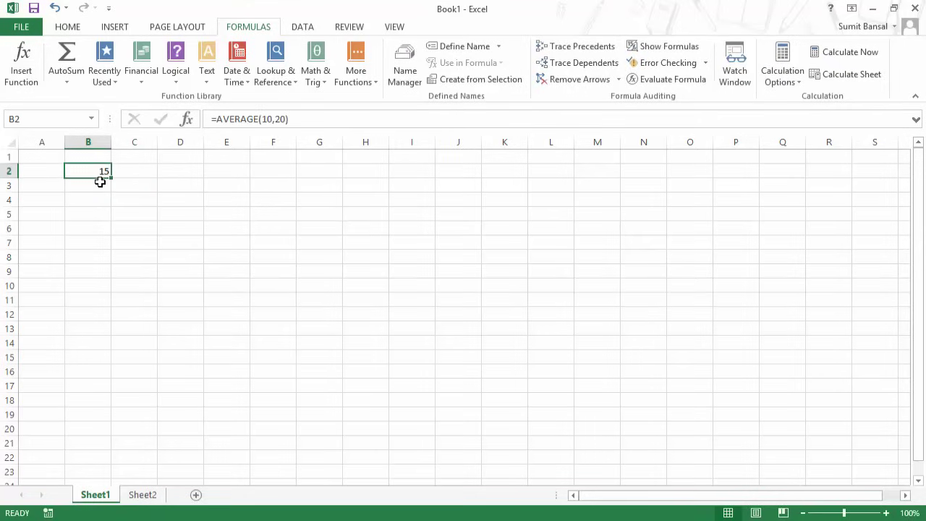
Enter 10 in D1 and 20 in D2.
left_click(189, 159)
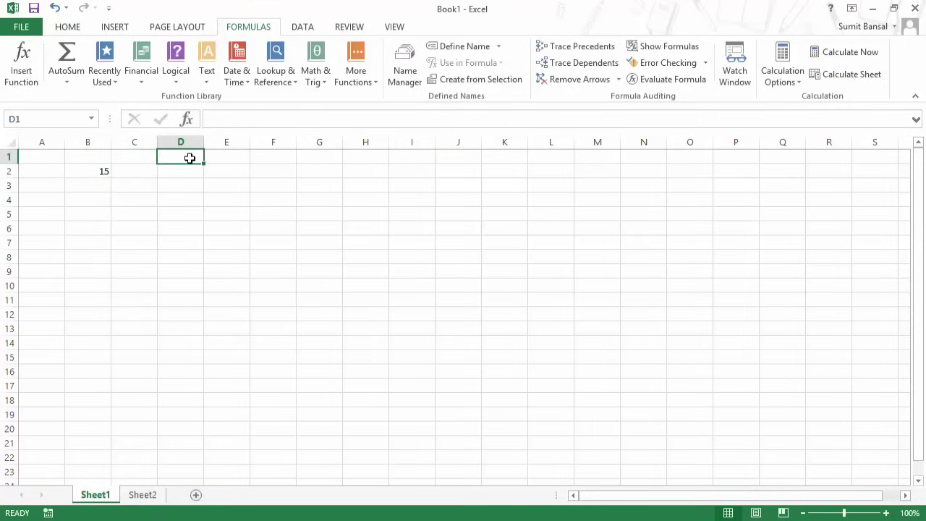
type("10")
key("Return")
type("20")
key("Return")
Change B2 to =AVERAGE(D1,D2), then reopen it and cut it back to =AVERAGE(.
key("Left")
key("Left")
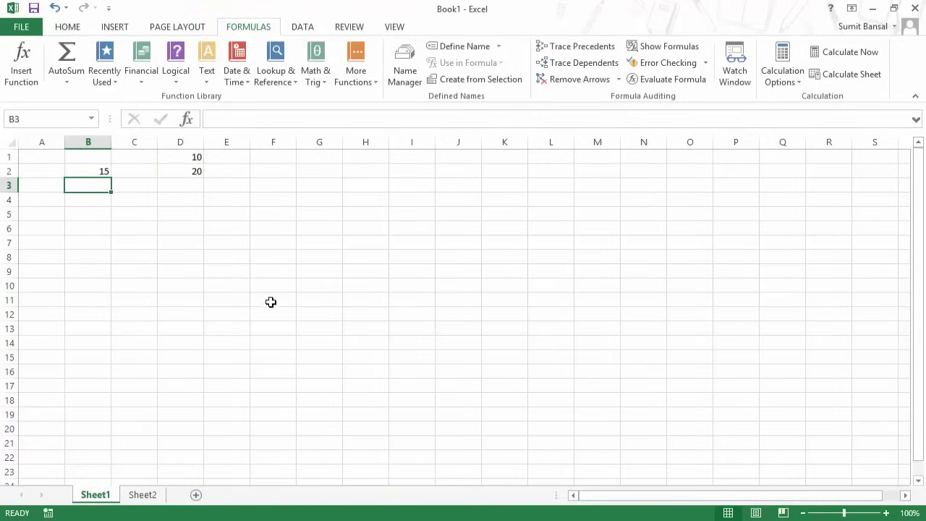
key("Up")
key("F2")
key("BackSpace")
key("BackSpace")
key("BackSpace")
key("BackSpace")
key("BackSpace")
key("BackSpace")
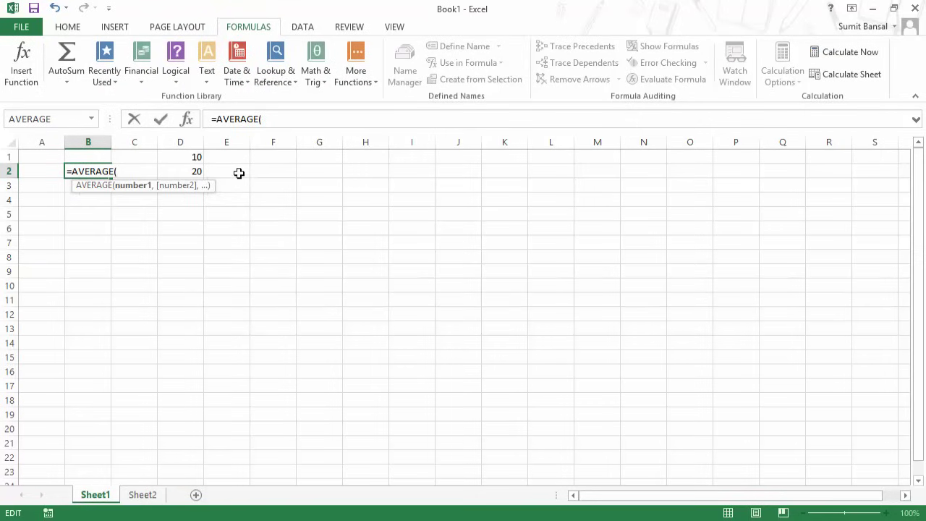
left_click(191, 158)
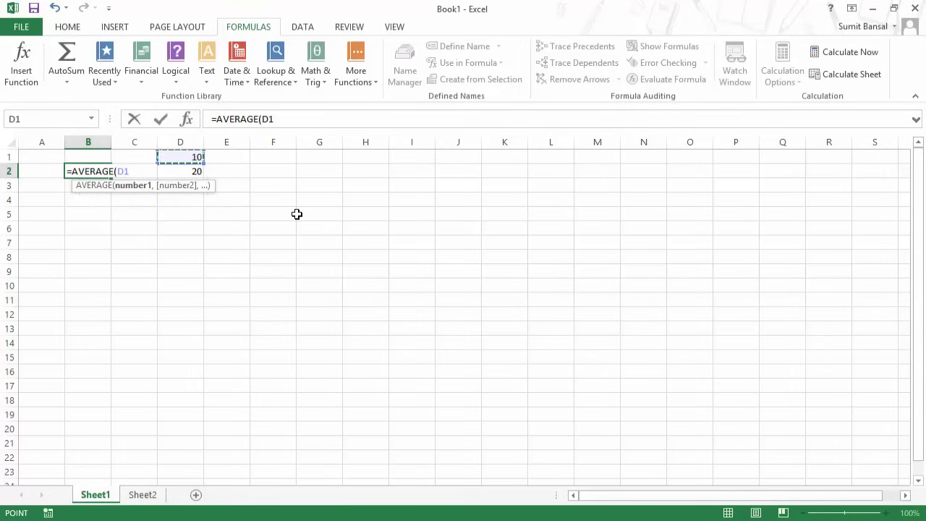
type(",")
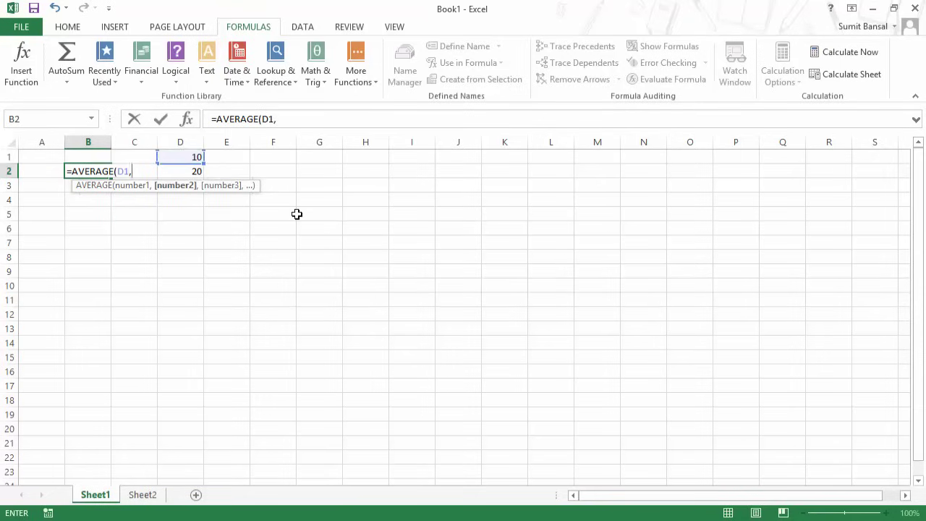
left_click(195, 173)
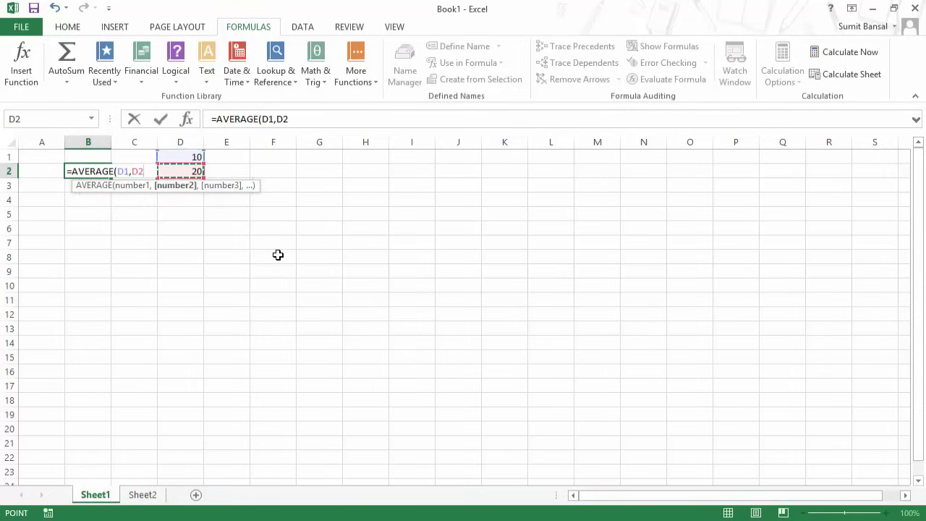
type(")")
key("Return")
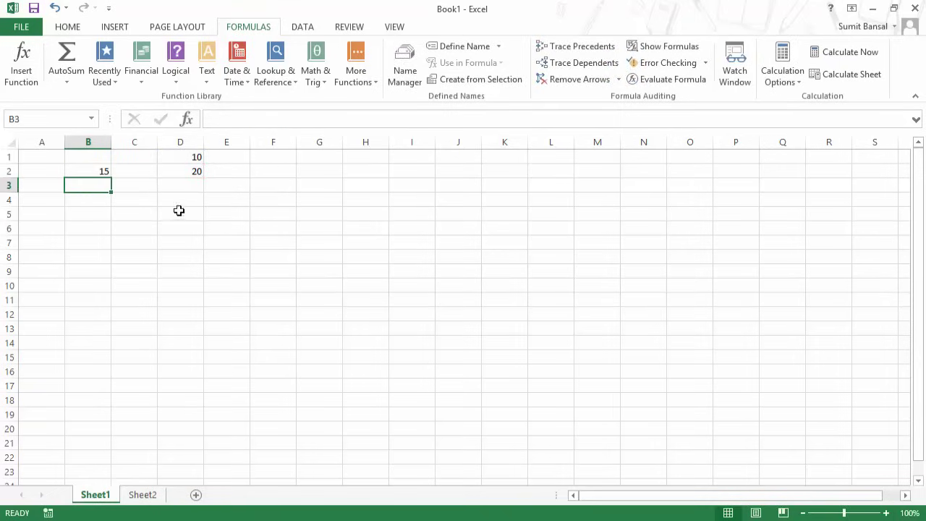
left_click(87, 171)
double_click(86, 171)
key("BackSpace")
key("BackSpace")
key("BackSpace")
key("BackSpace")
key("BackSpace")
key("BackSpace")
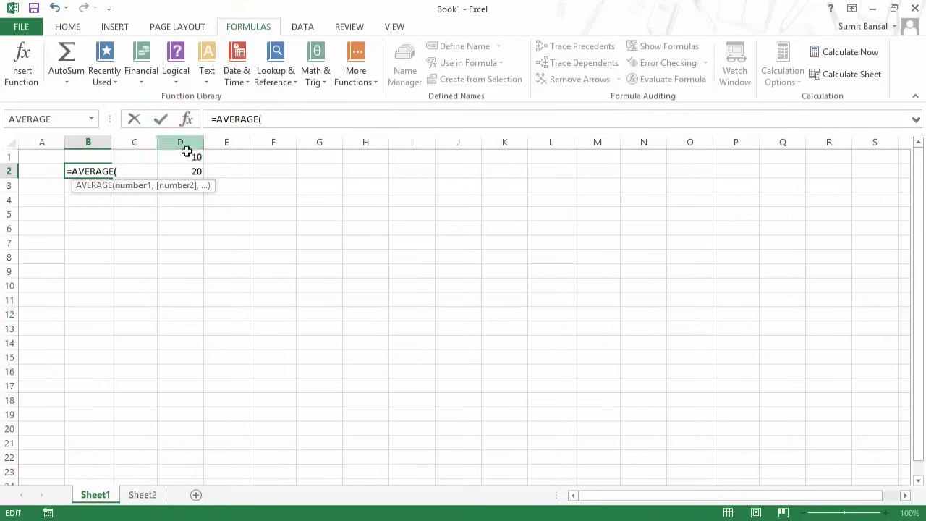
Finish B2 as =AVERAGE(D1:D2) and check D1:D2's sum and average in the status bar.
left_click(185, 163)
left_click_drag(184, 163, 185, 174)
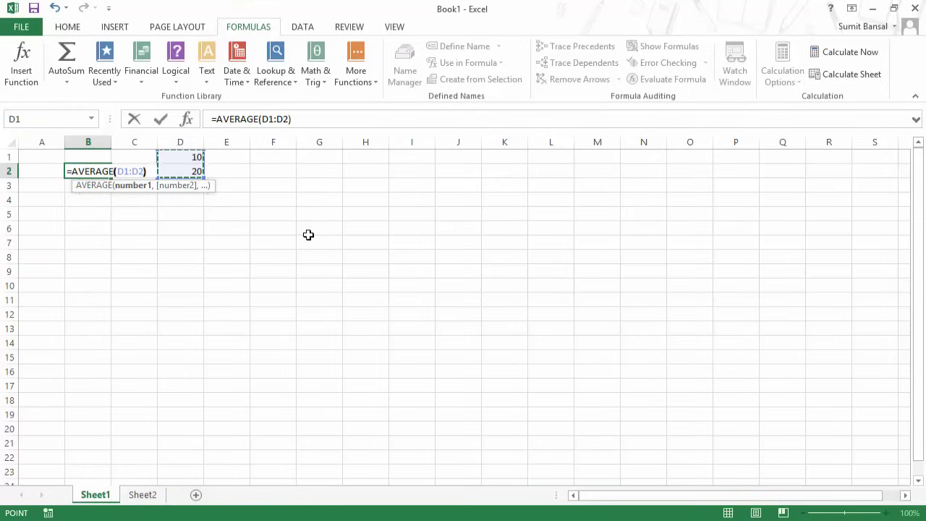
type(")")
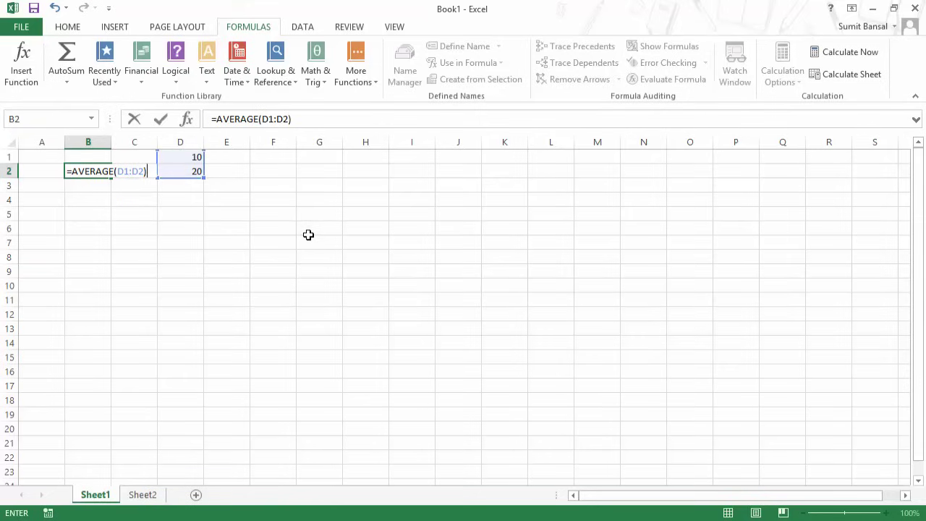
key("Return")
key("Up")
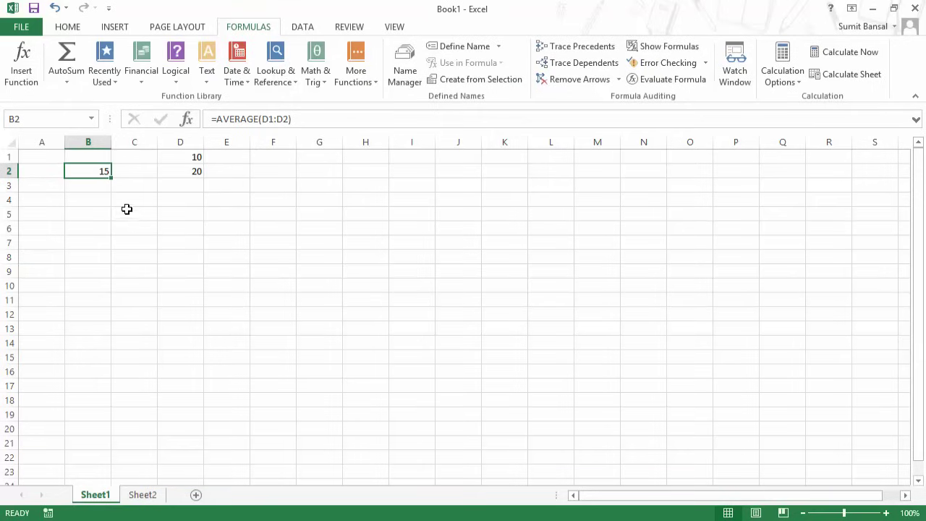
left_click_drag(196, 159, 196, 172)
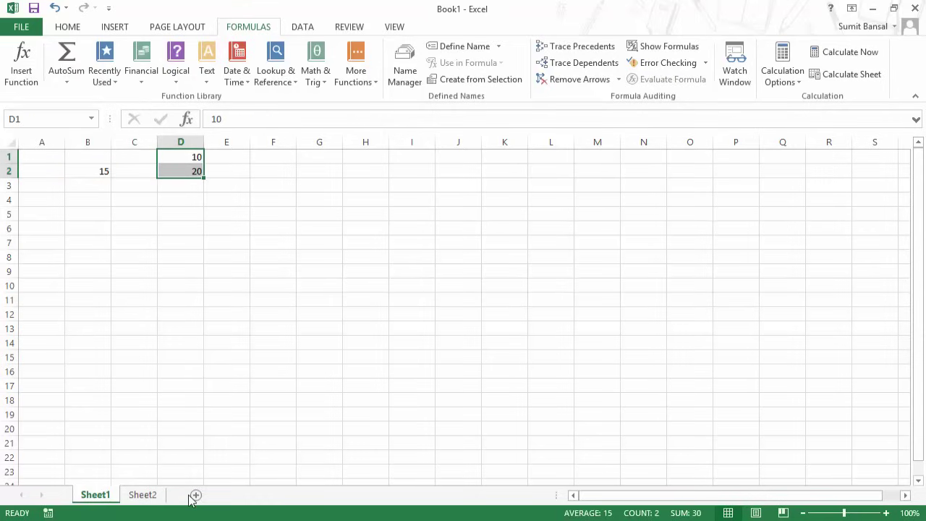
Add Sheet3 and enter 10, 20 and 30 in C3:C5.
left_click(154, 497)
left_click(194, 495)
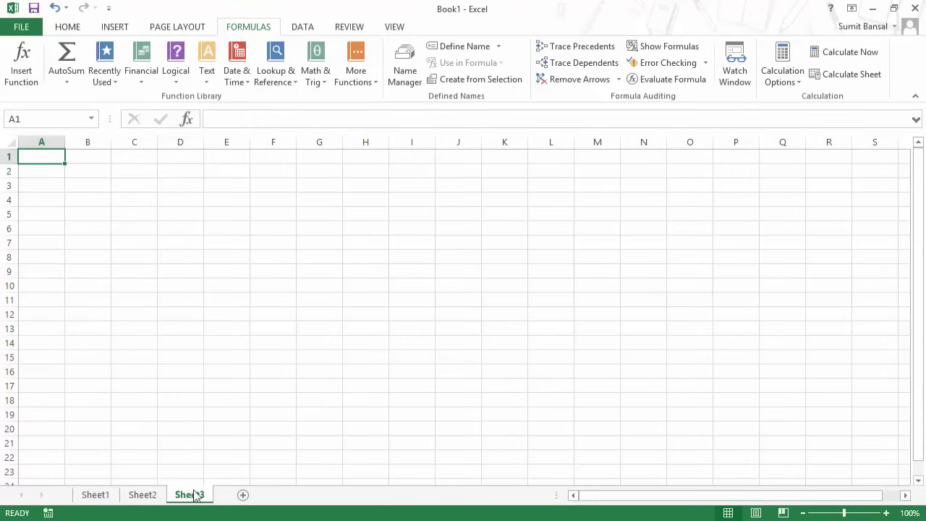
left_click(113, 187)
type("10")
key("Return")
type("20")
key("Return")
type("30")
left_click(112, 187)
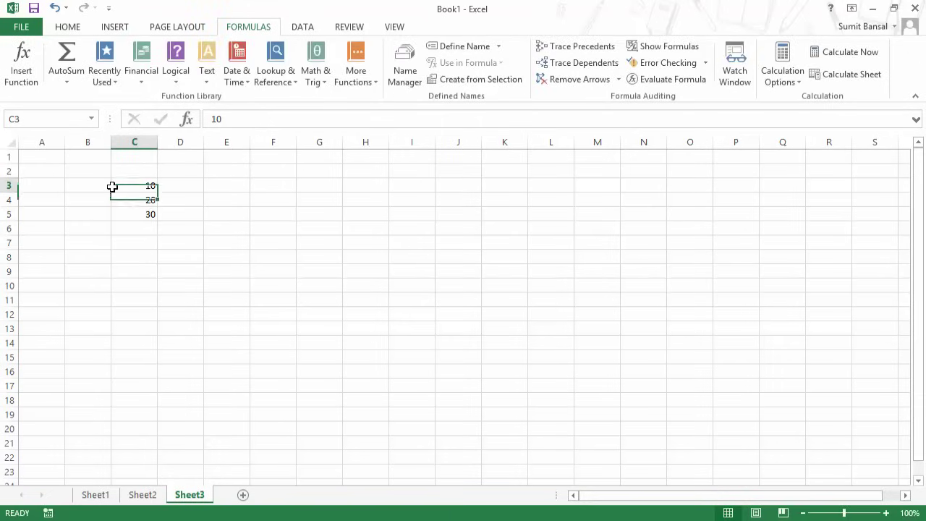
On Sheet1, start B2 again as =AVERAGE(.
left_click(98, 495)
left_click(99, 171)
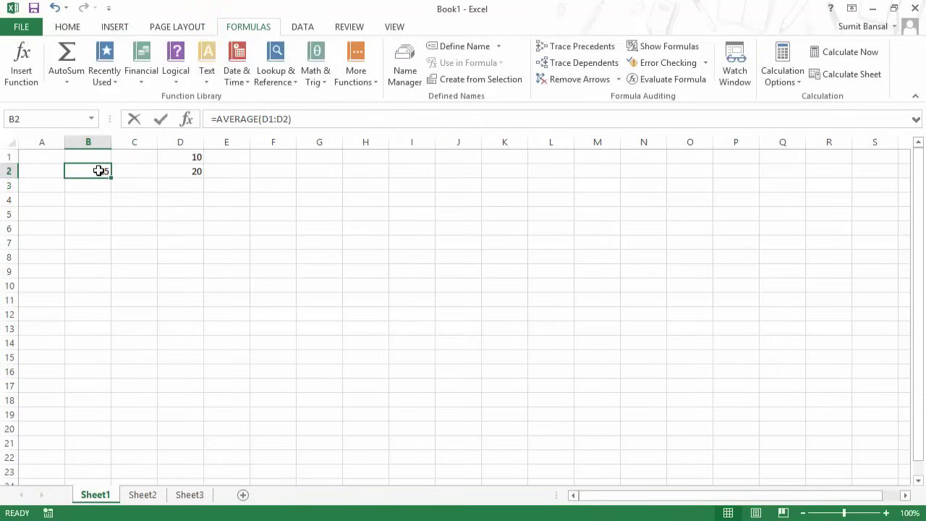
type("=avera")
key("Tab")
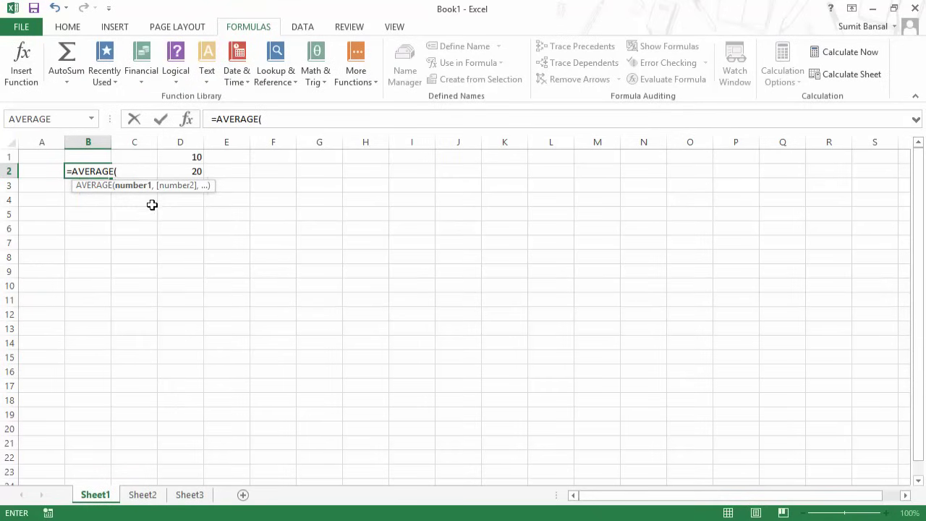
Point B2's AVERAGE at Sheet3!C3:C5 and commit it, giving 20.
left_click(189, 495)
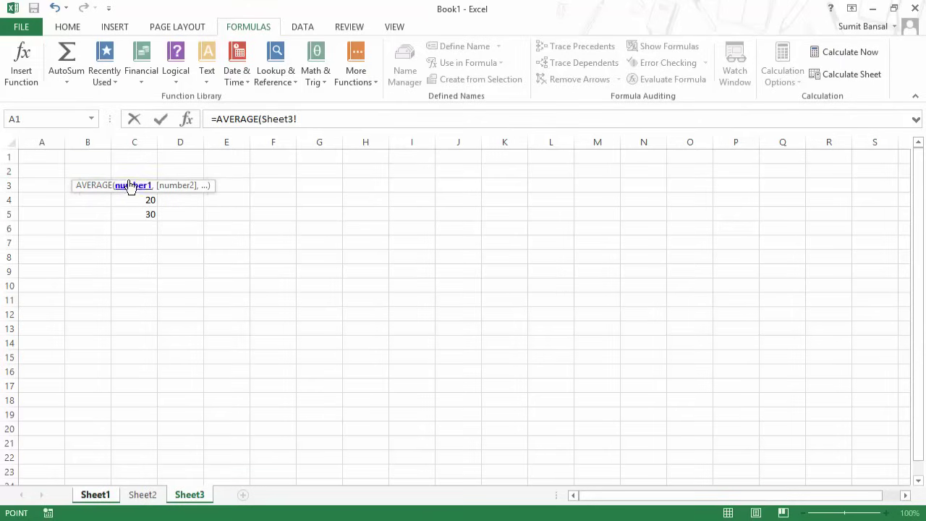
left_click_drag(131, 214, 134, 191)
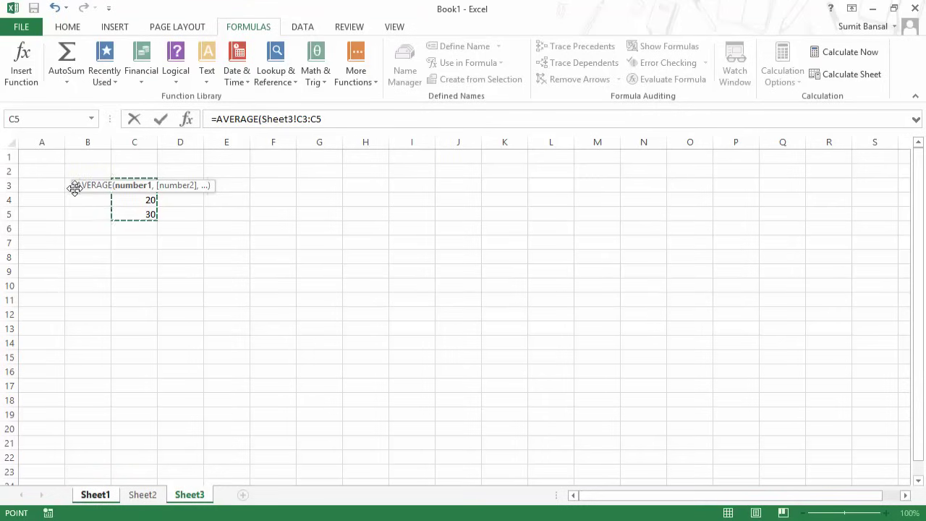
left_click_drag(75, 188, 73, 260)
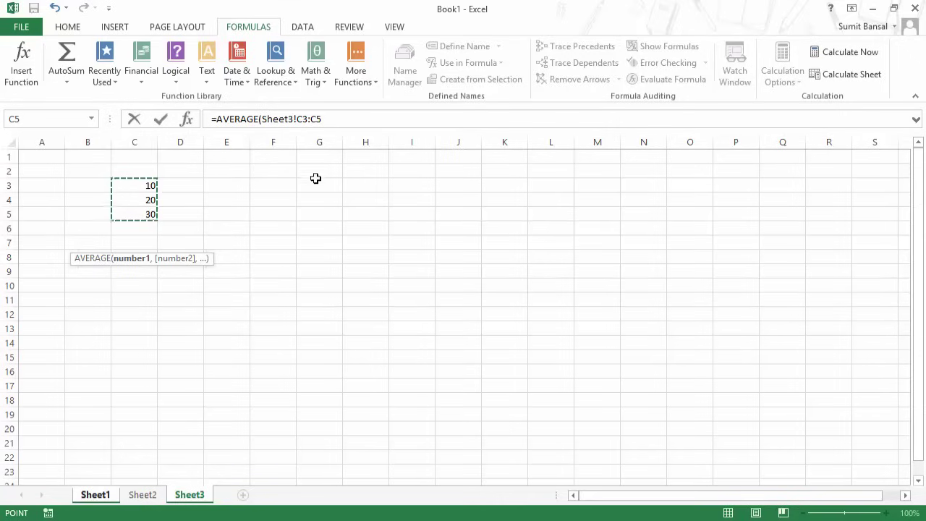
left_click(330, 121)
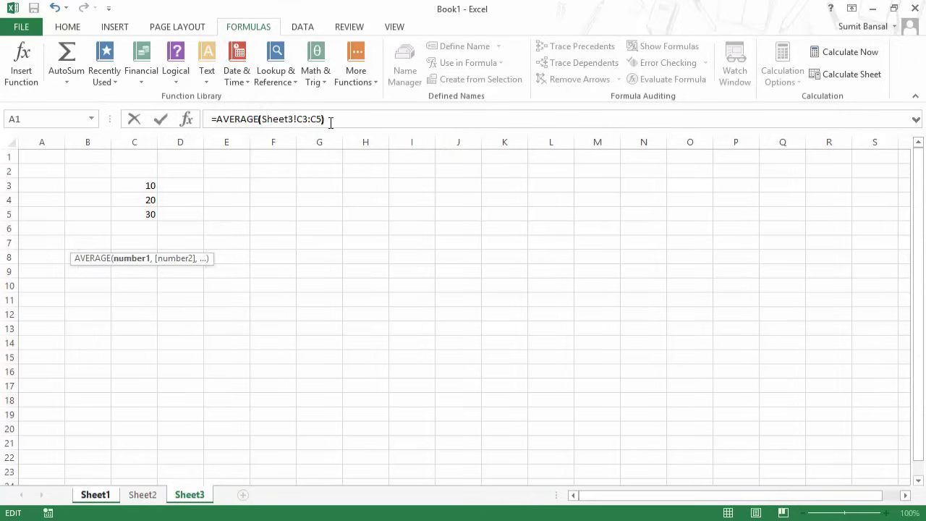
key("Return")
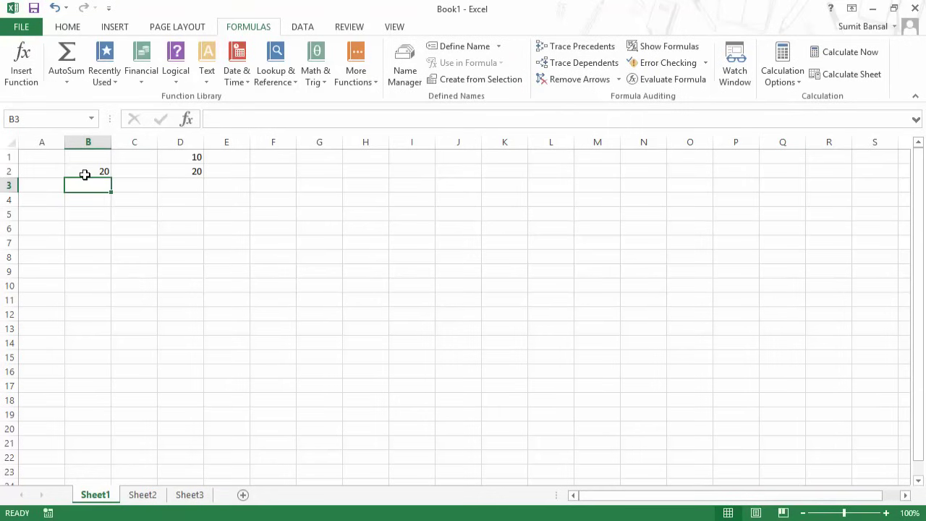
left_click(85, 174)
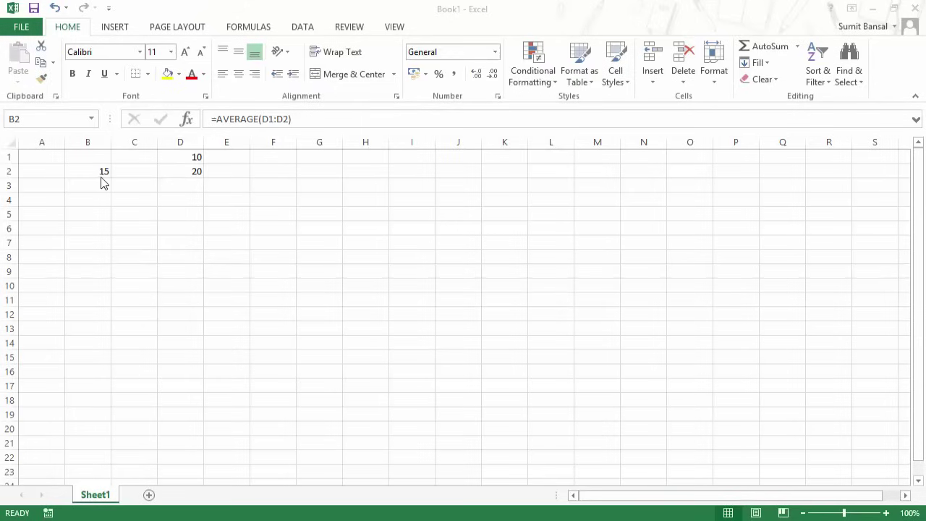
Inspect B2's =AVERAGE(D1:D2) in the formula bar, in-cell and with F2, leaving it unchanged.
left_click(99, 177)
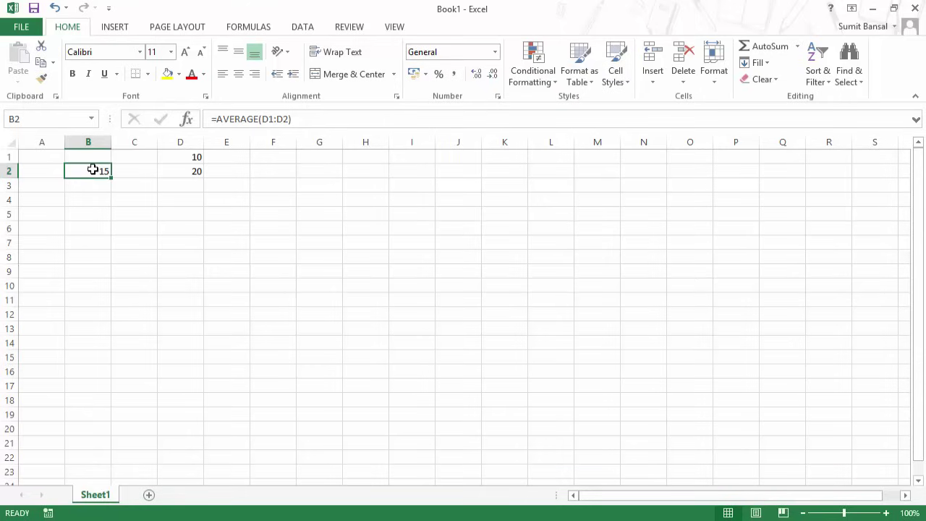
left_click_drag(214, 119, 287, 117)
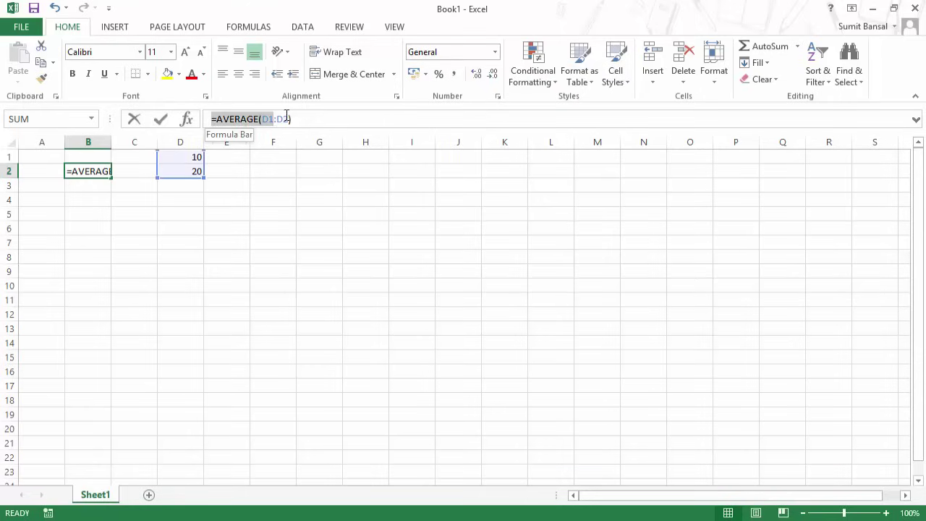
left_click(243, 119)
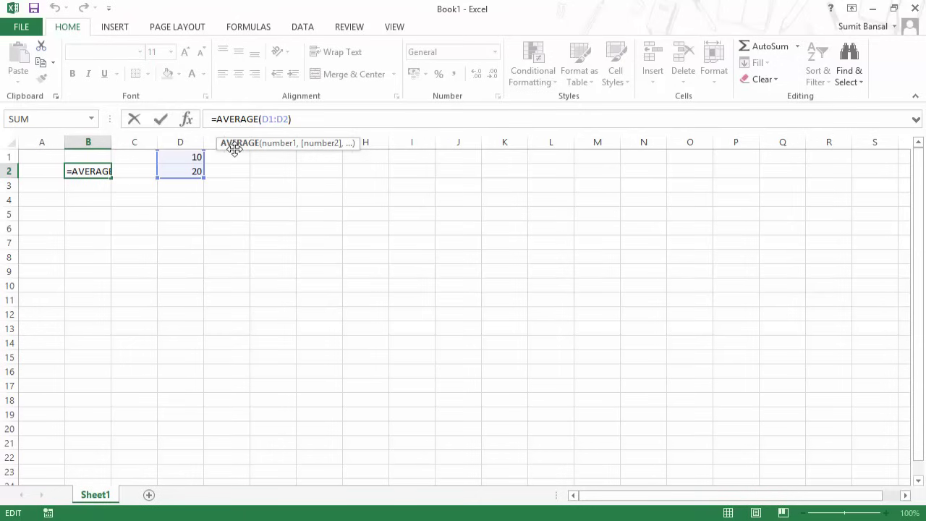
left_click(106, 170)
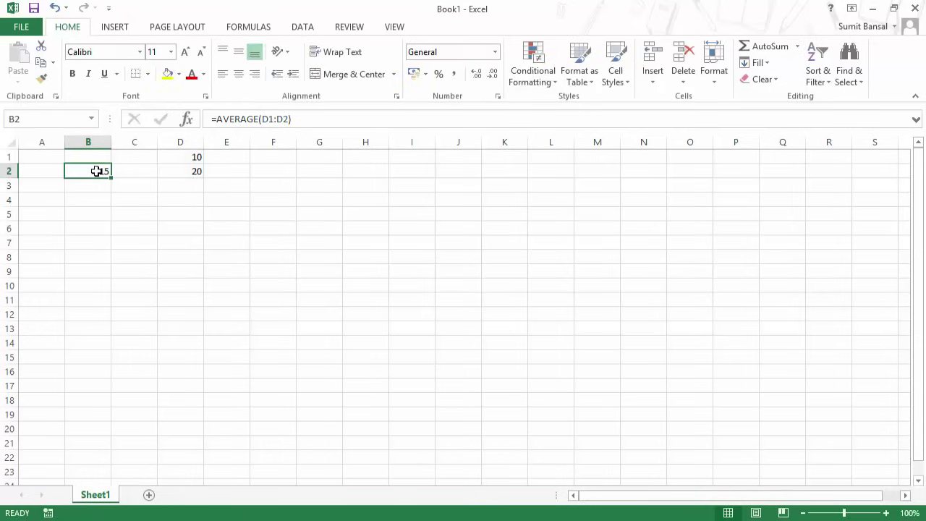
double_click(97, 171)
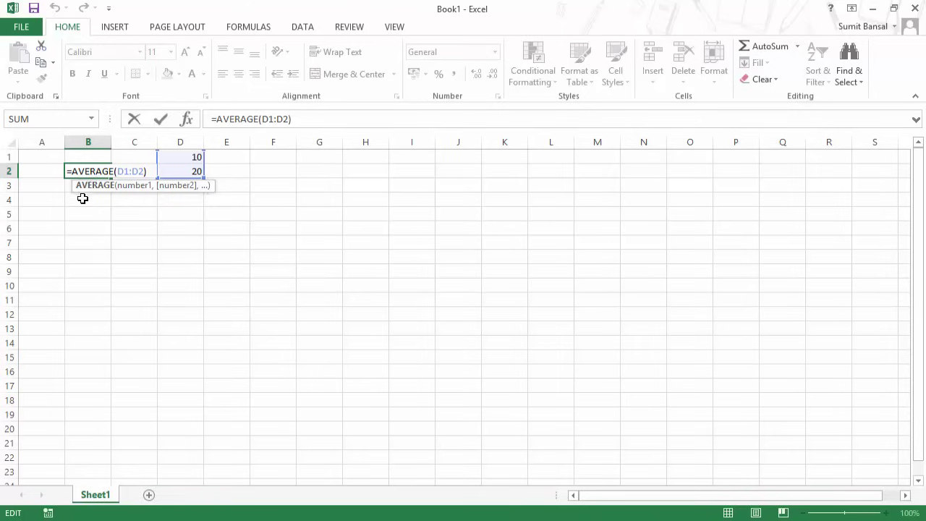
key("Escape")
key("Escape")
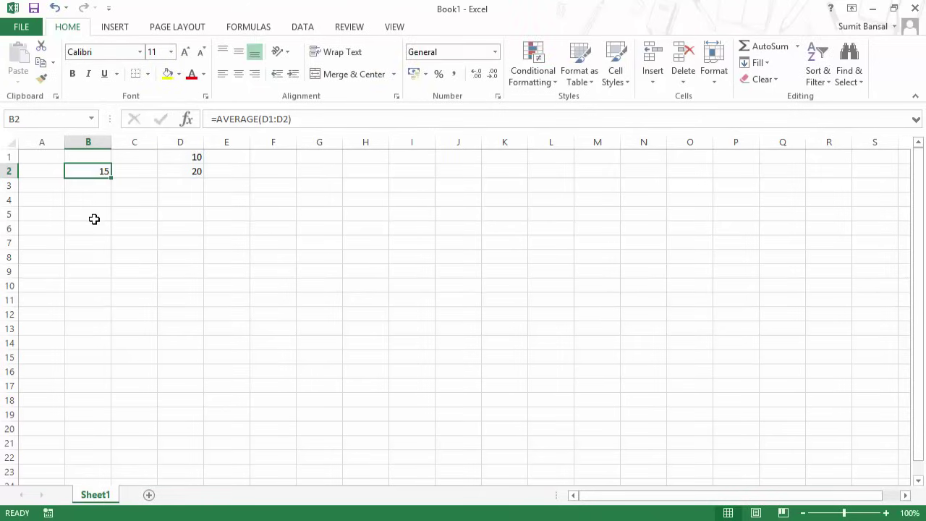
key("F2")
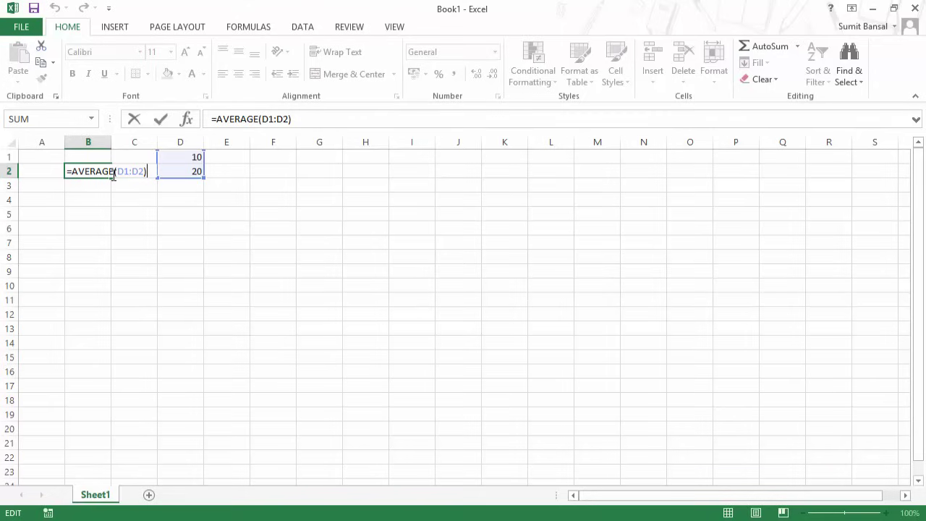
key("Escape")
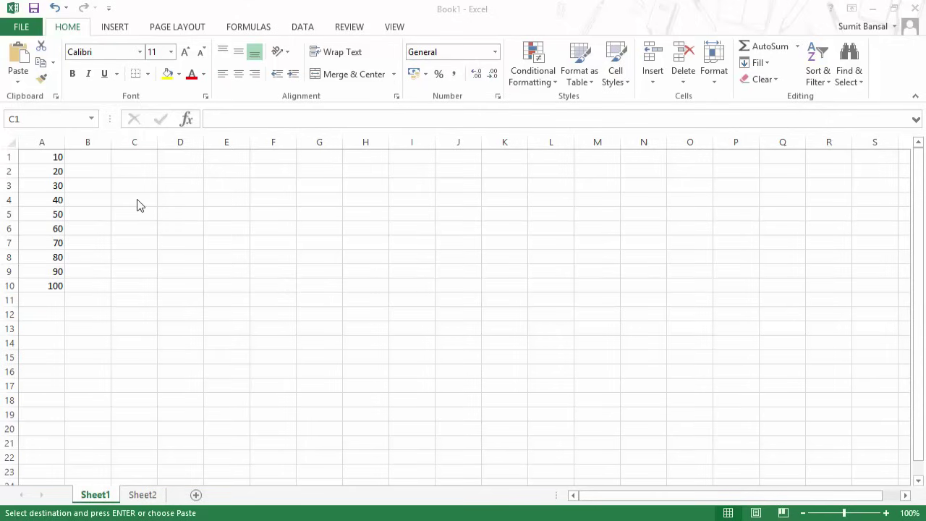
Enter =A1 in C1 and fill it down through C10.
left_click(124, 157)
key("ctrl+v")
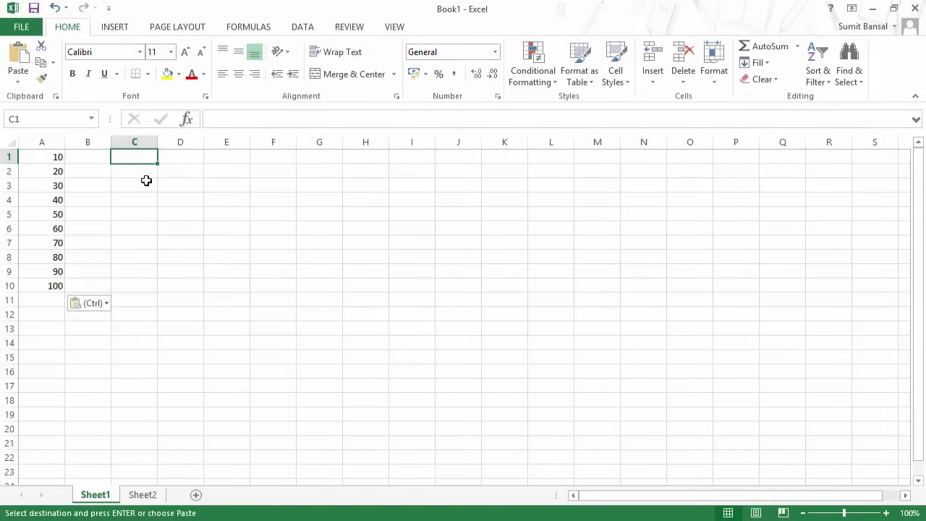
type("=")
left_click(46, 153)
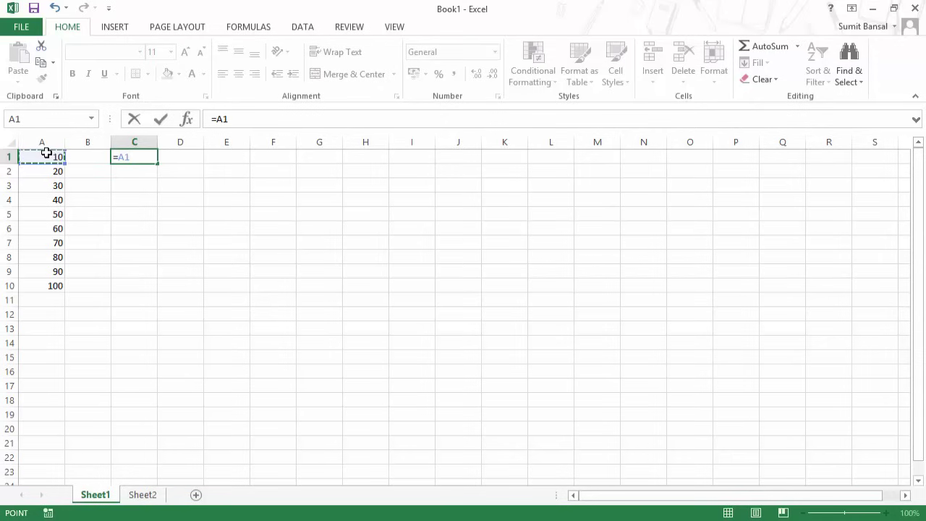
key("Return")
key("Up")
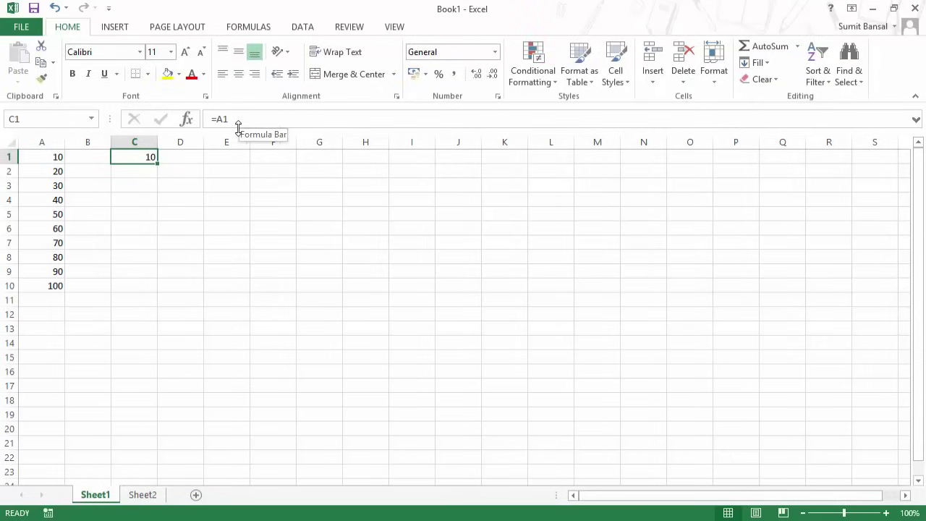
left_click_drag(156, 163, 145, 293)
Inspect the copied formulas in C2, C3 and C10 to see their adjusted relative references.
left_click(138, 174)
left_click(147, 159)
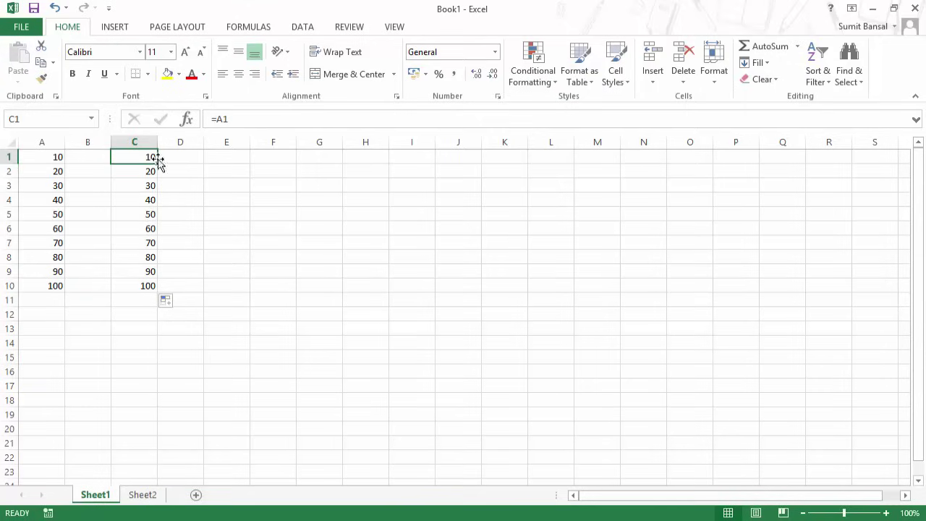
left_click(145, 173)
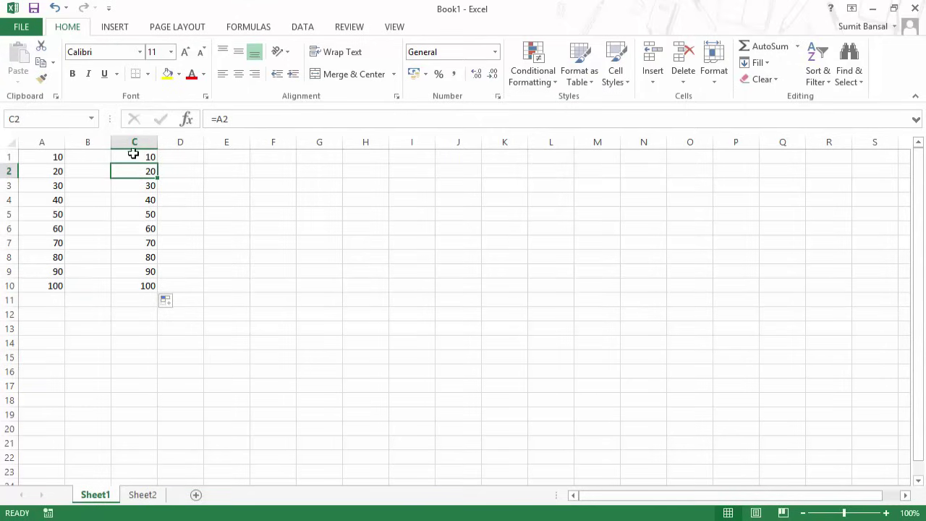
left_click(147, 157)
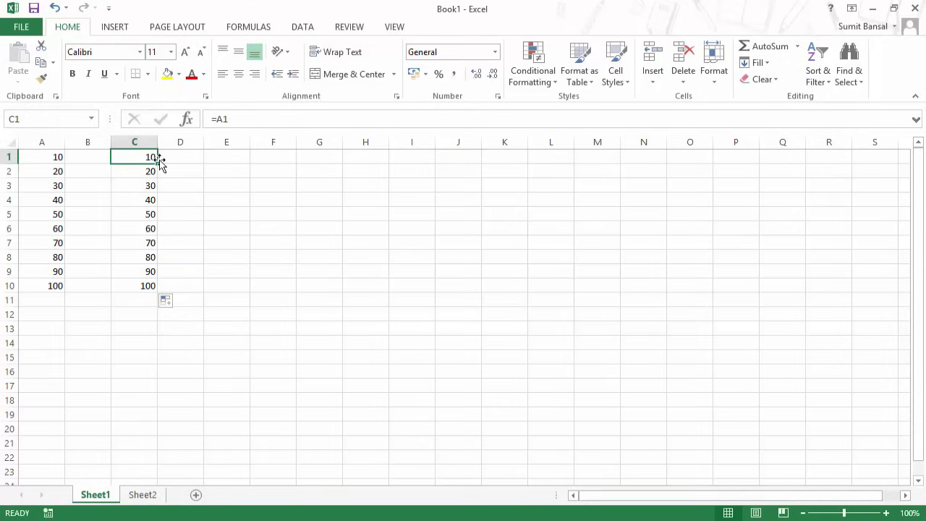
left_click(146, 172)
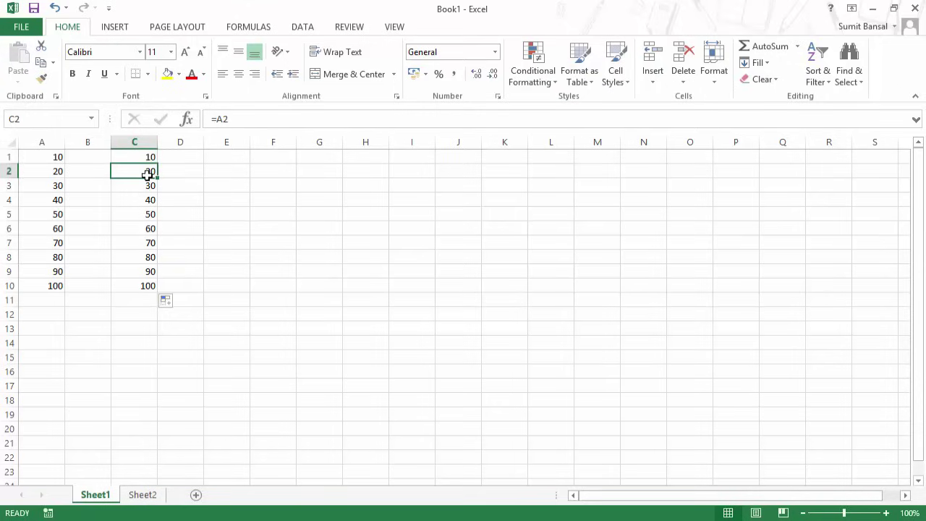
double_click(147, 174)
key("Escape")
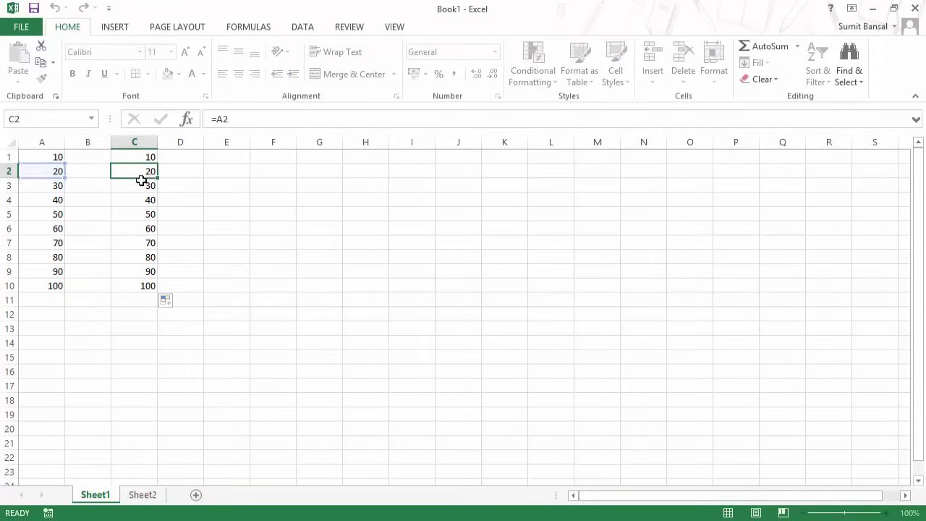
left_click(142, 186)
double_click(142, 186)
key("Escape")
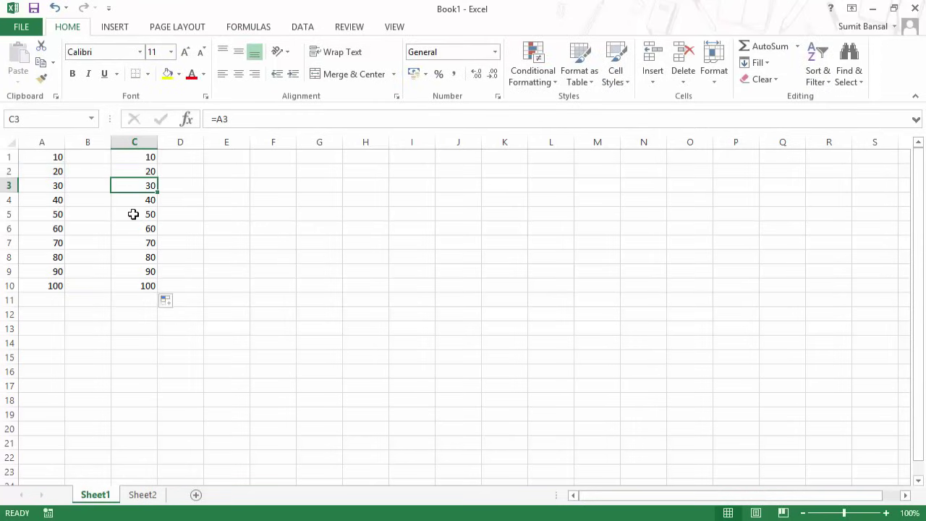
left_click(142, 286)
double_click(148, 290)
key("Escape")
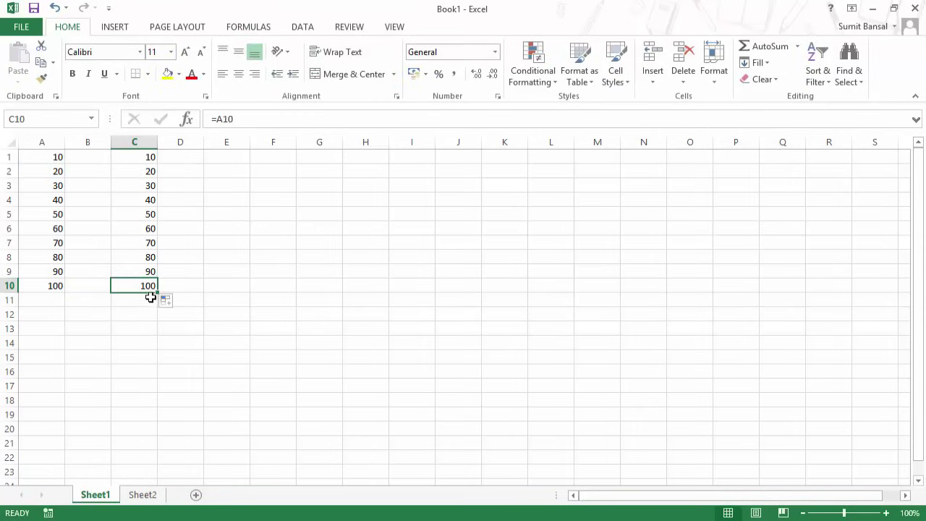
Copy C10's formula into C18 and confirm it now refers to A18.
key("ctrl+c")
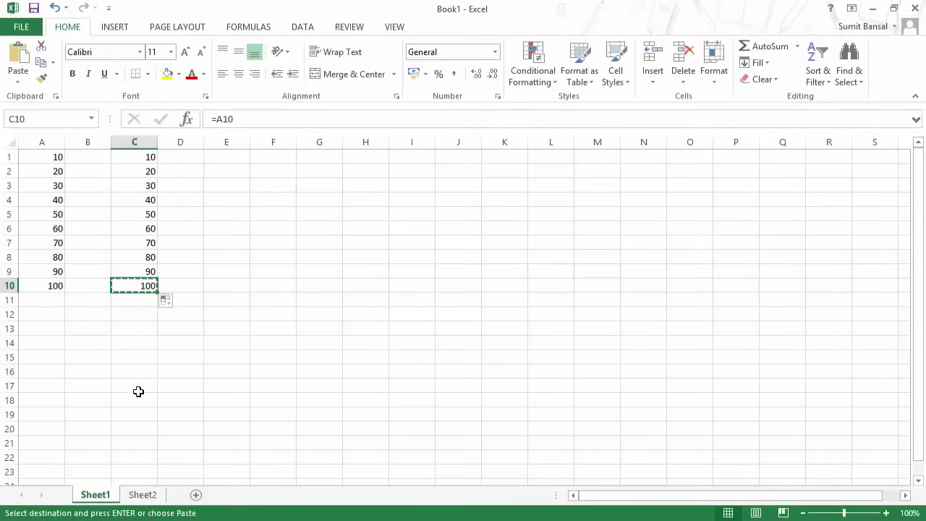
left_click(141, 399)
key("ctrl+v")
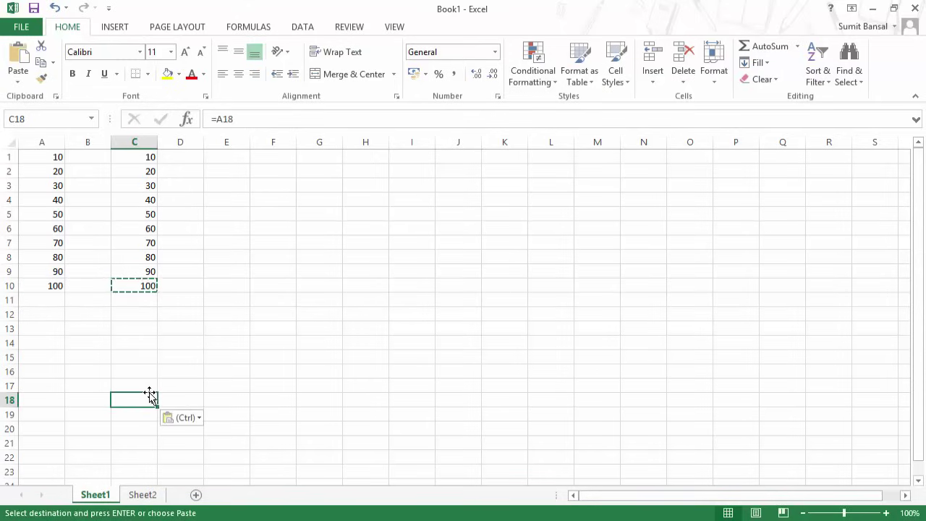
double_click(152, 399)
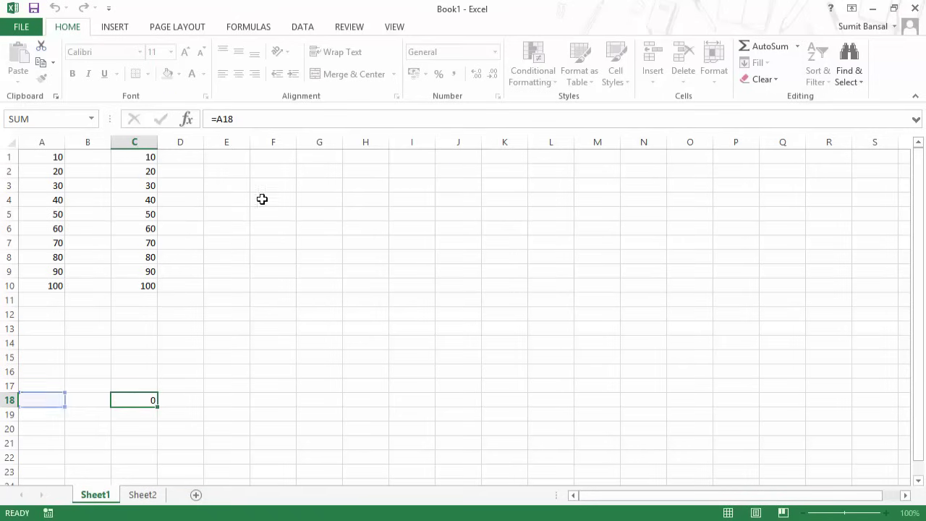
key("Escape")
Copy C1's formula into H1 and confirm it now refers to F1.
left_click(137, 155)
key("ctrl+c")
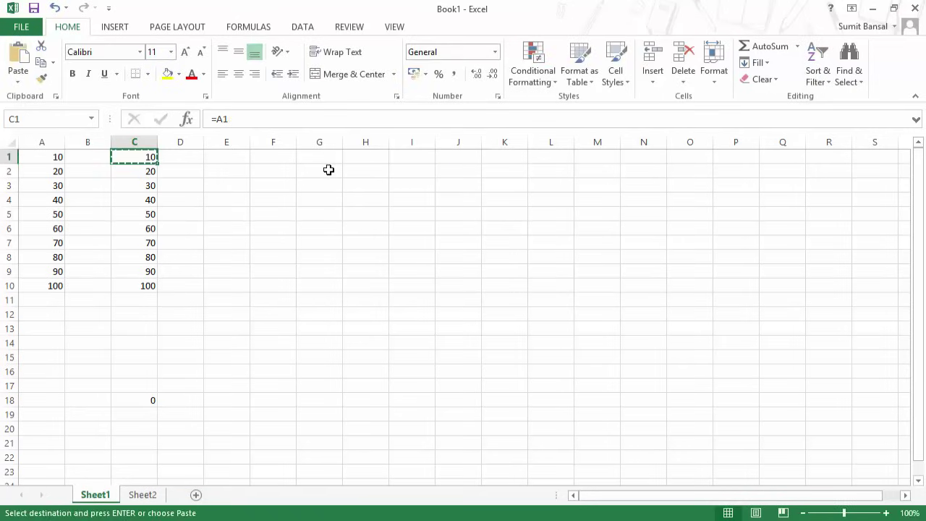
left_click(372, 158)
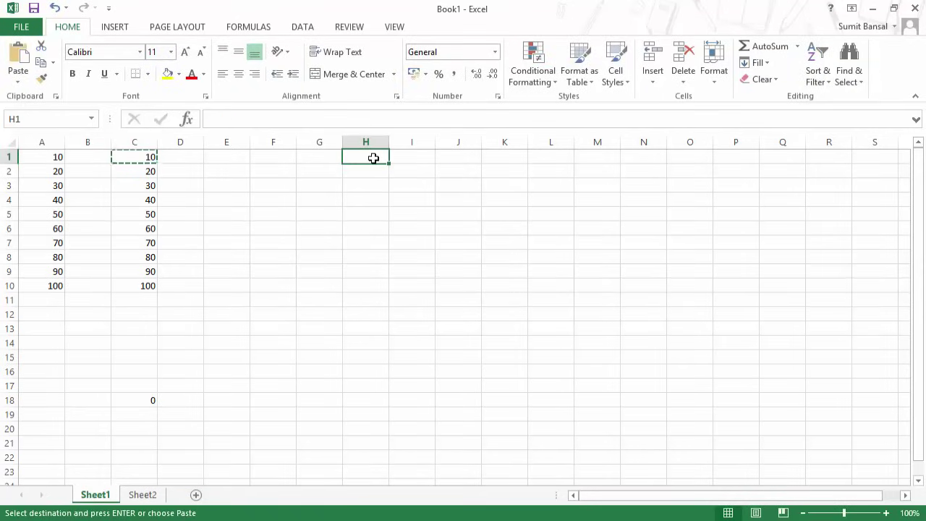
key("ctrl+v")
key("F2")
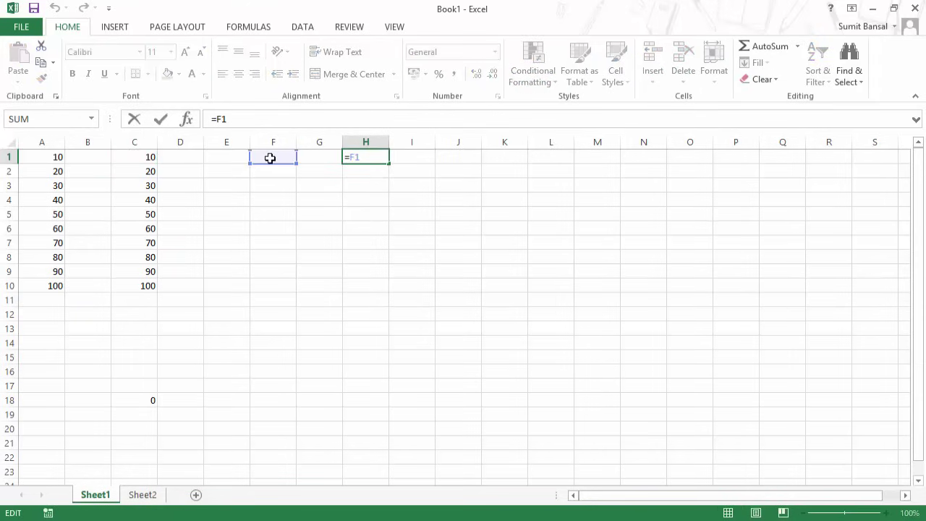
key("Escape")
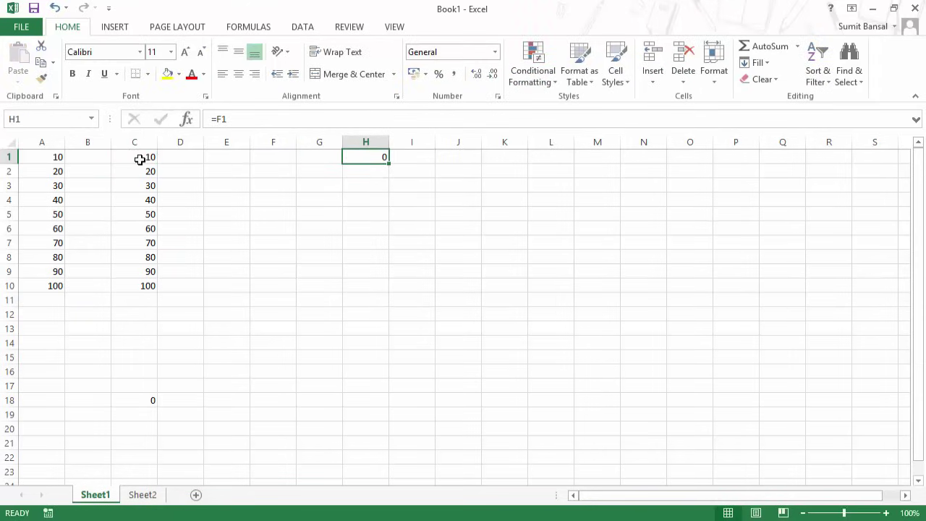
left_click(137, 158)
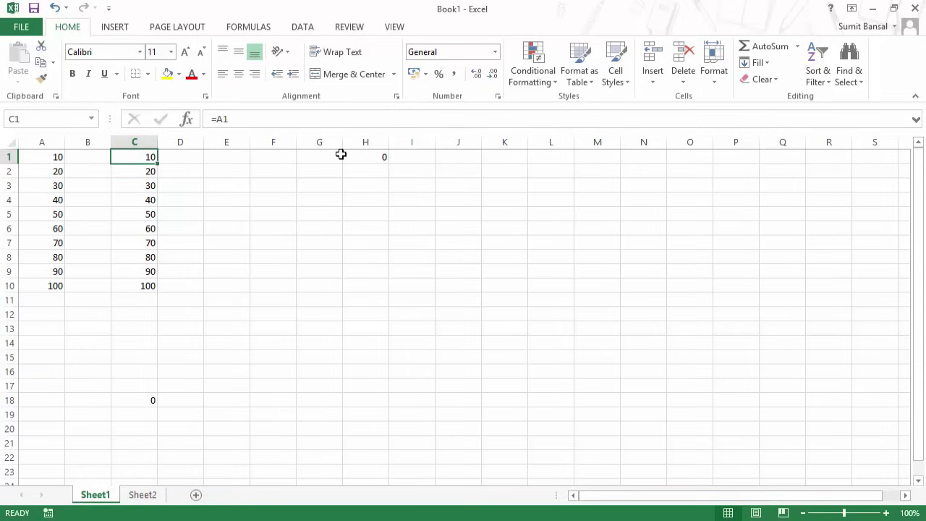
double_click(373, 159)
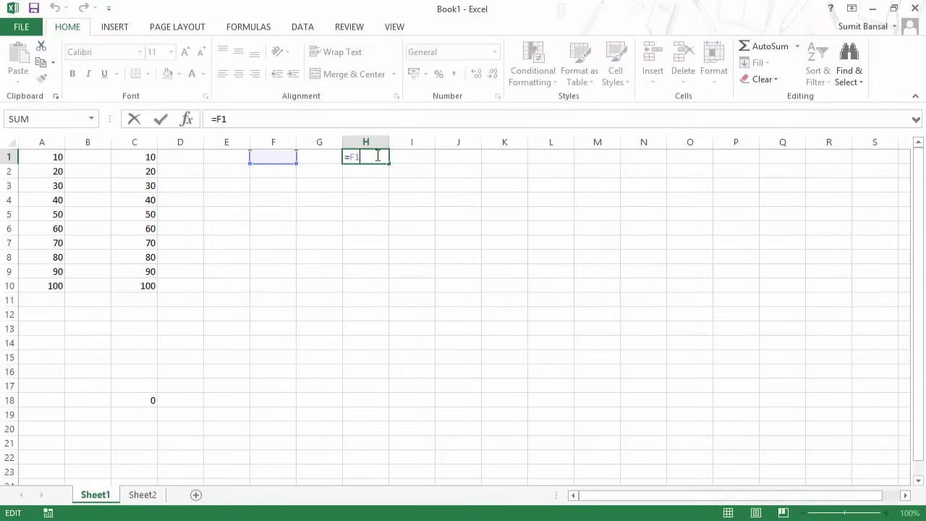
key("Escape")
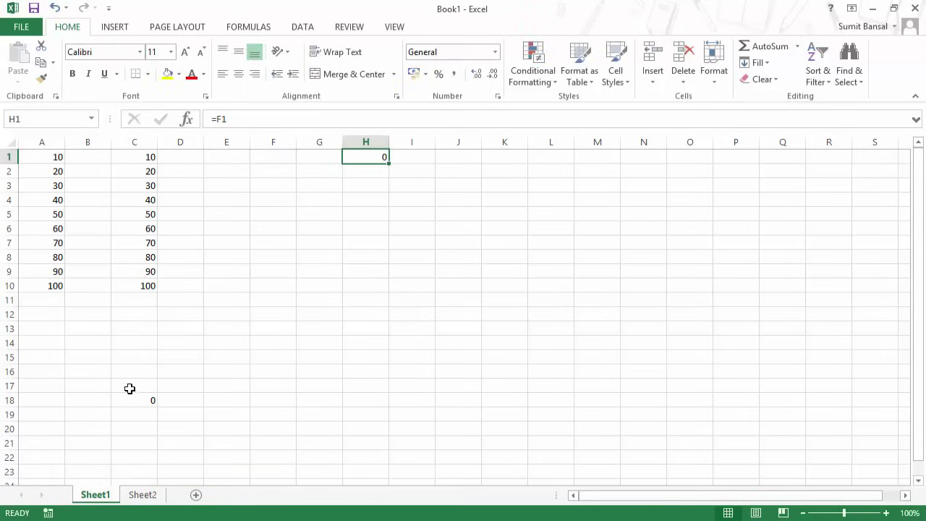
Delete the test formulas in C18 and H1.
left_click(130, 400)
key("Delete")
left_click(362, 164)
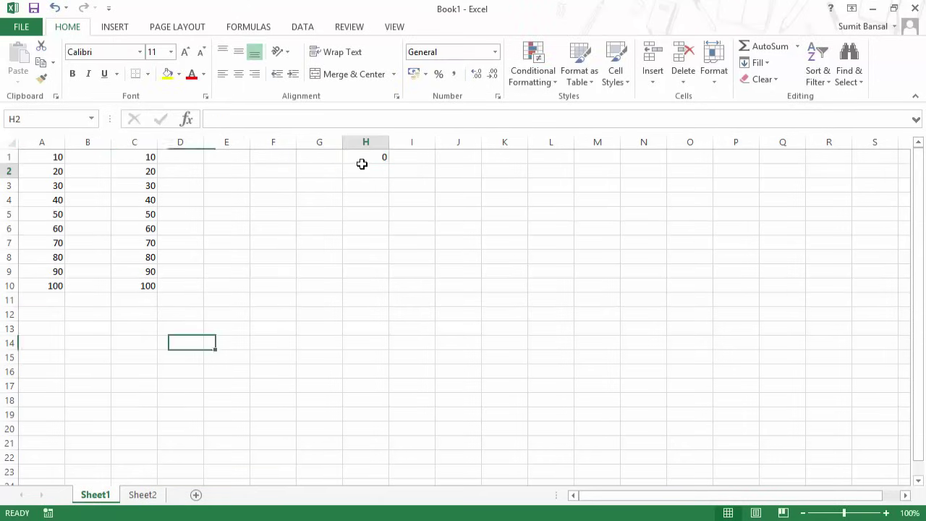
left_click(364, 157)
key("Delete")
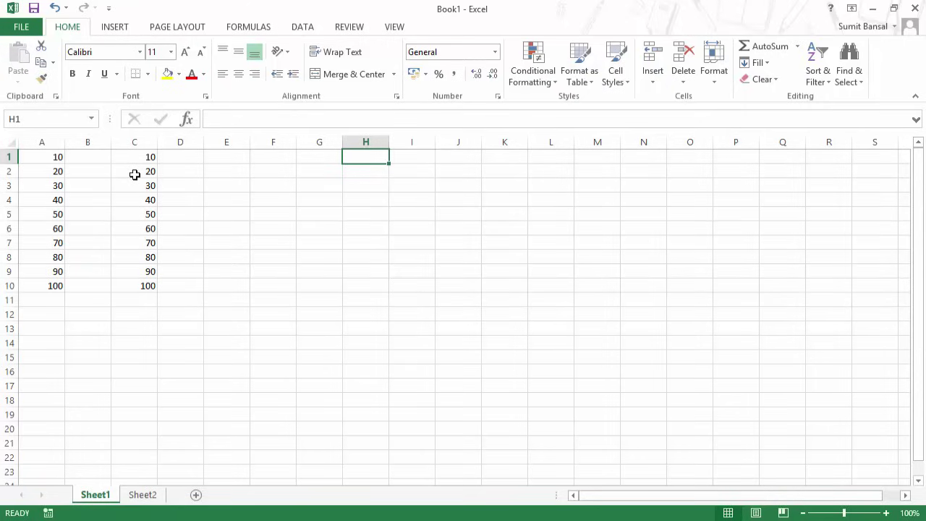
Clear C2:C10 and change C1's formula to the absolute reference =$A$1.
left_click_drag(135, 175, 132, 284)
key("Delete")
left_click(137, 156)
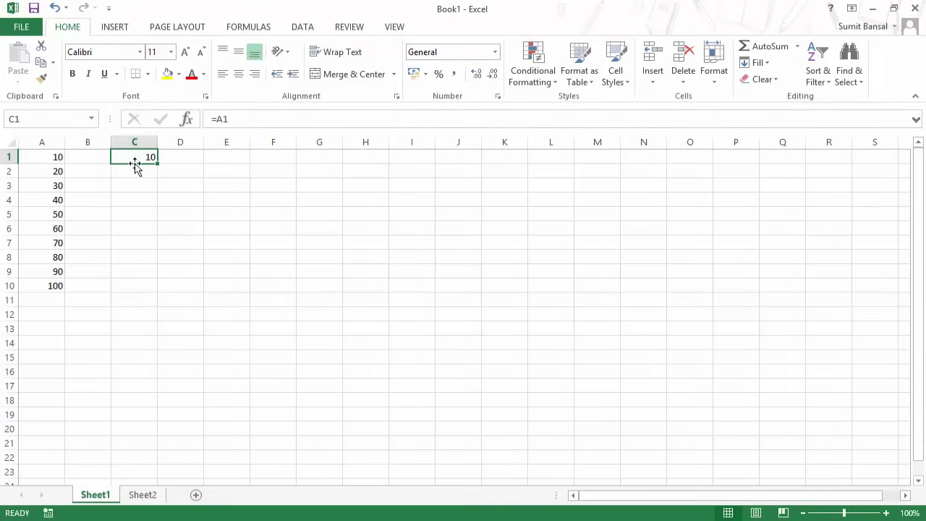
left_click(219, 118)
type("$A")
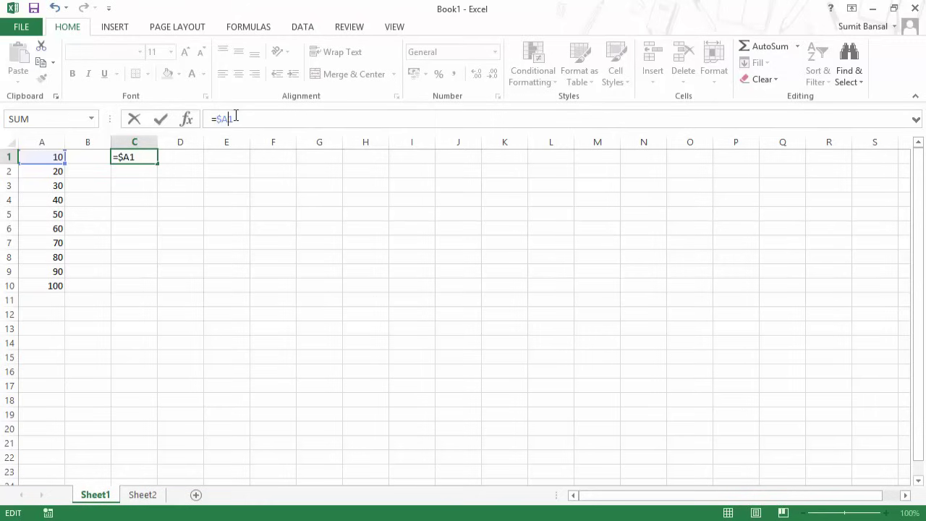
type("$")
key("ctrl+Return")
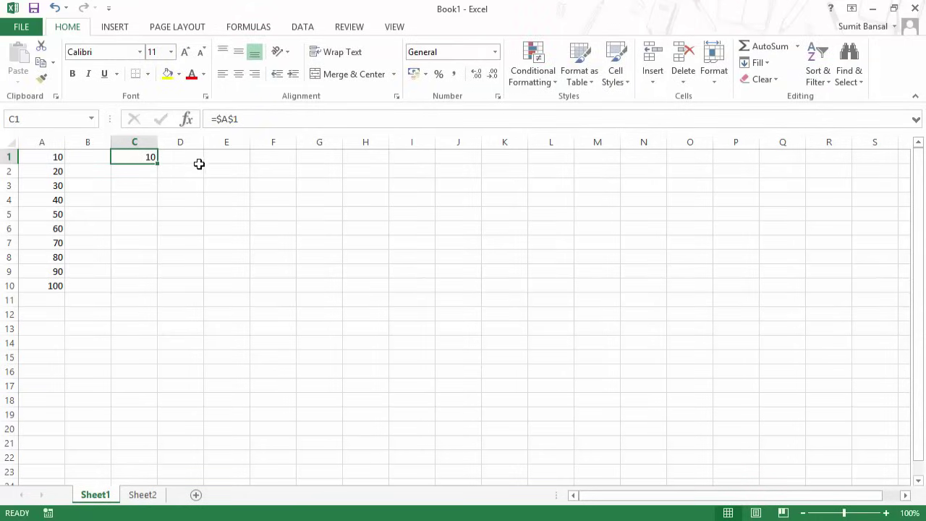
Paste the =$A$1 formula into I8 and O18 to confirm both still refer to A1.
key("ctrl+c")
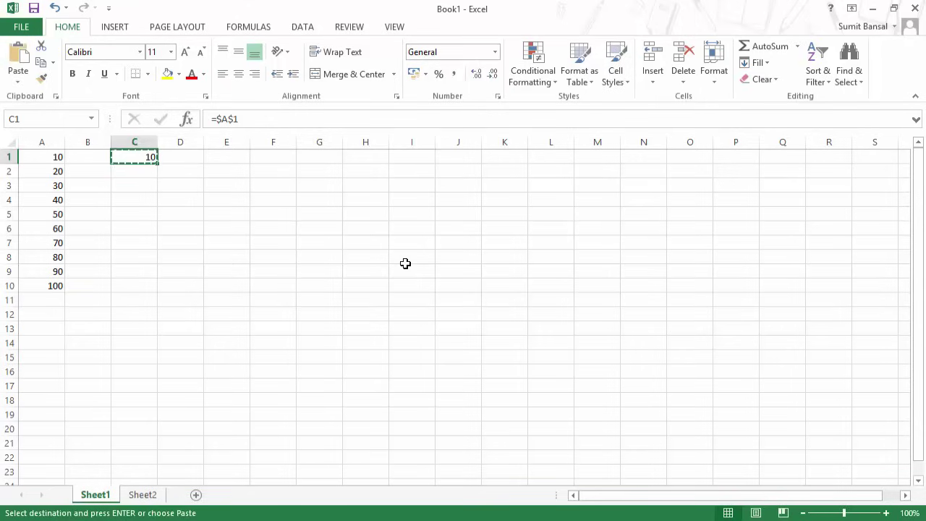
left_click(406, 261)
key("ctrl+v")
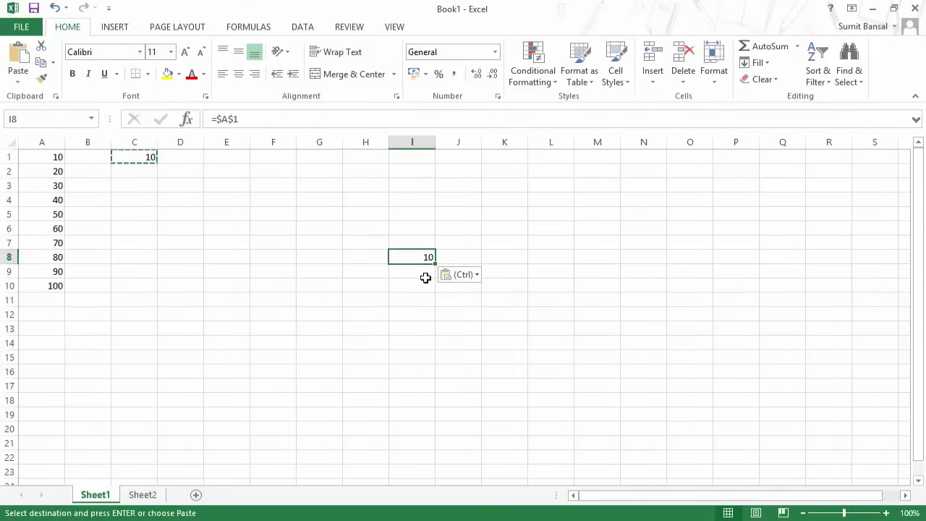
key("Escape")
double_click(414, 259)
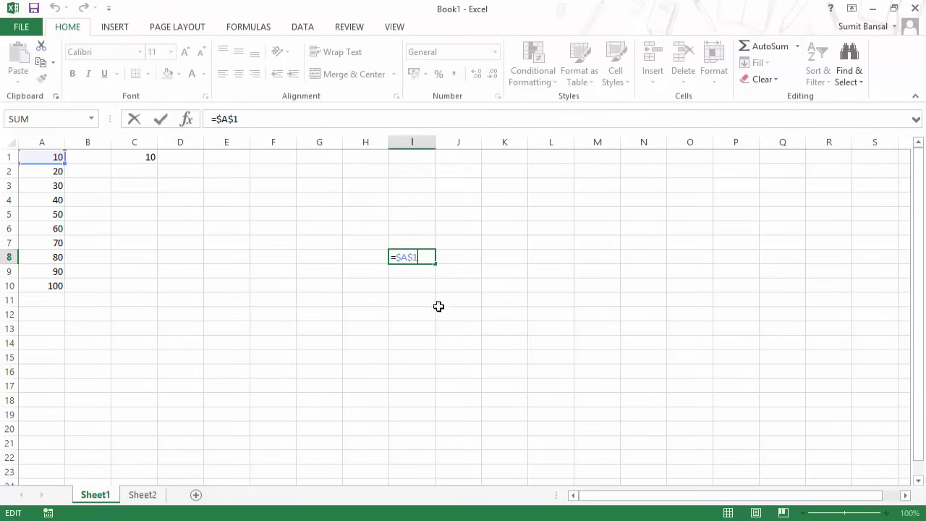
key("ctrl+Return")
key("ctrl+c")
left_click(697, 403)
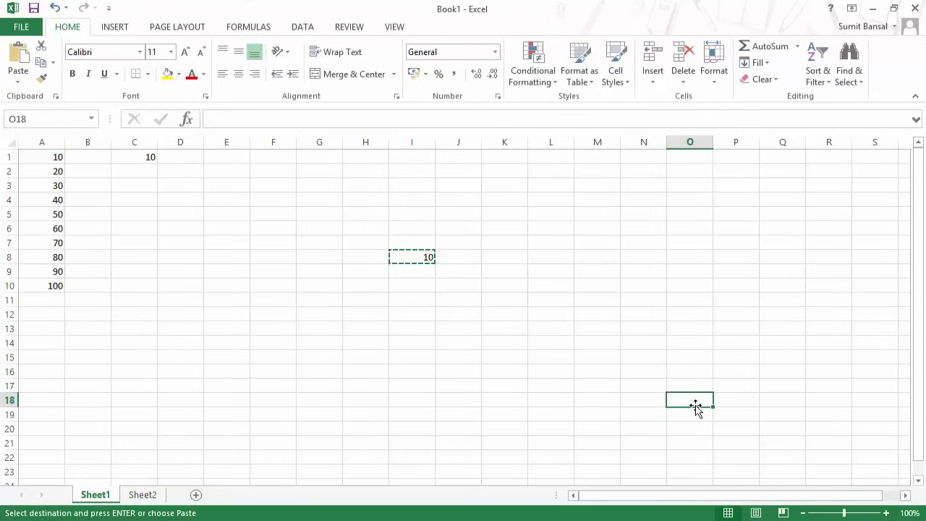
key("ctrl+v")
key("F2")
key("Escape")
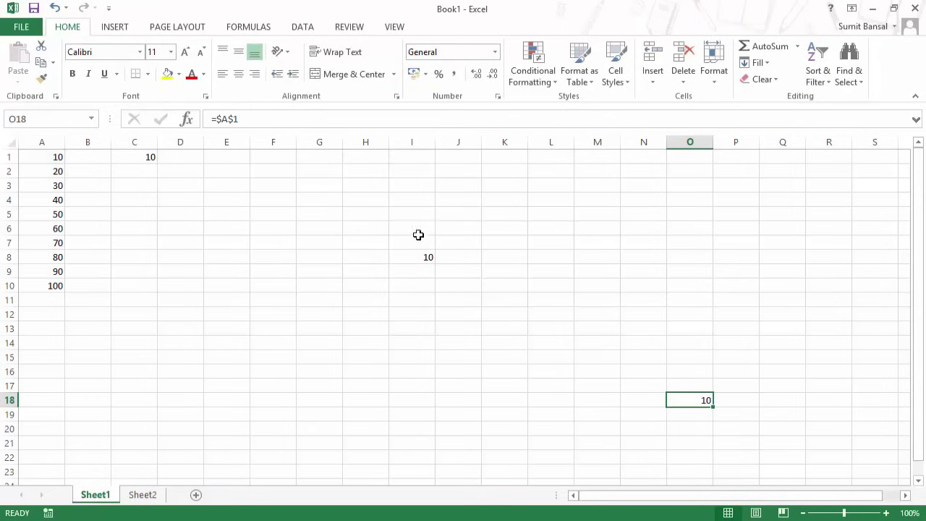
Delete the test copies in I8 and O18.
left_click(413, 255)
key("Delete")
left_click(691, 398)
key("Delete")
double_click(145, 158)
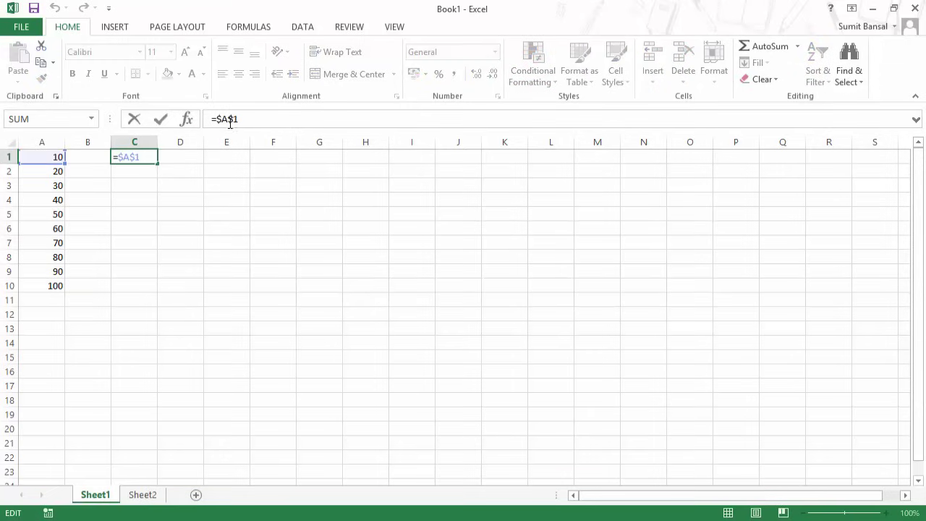
left_click(226, 119)
key("F4")
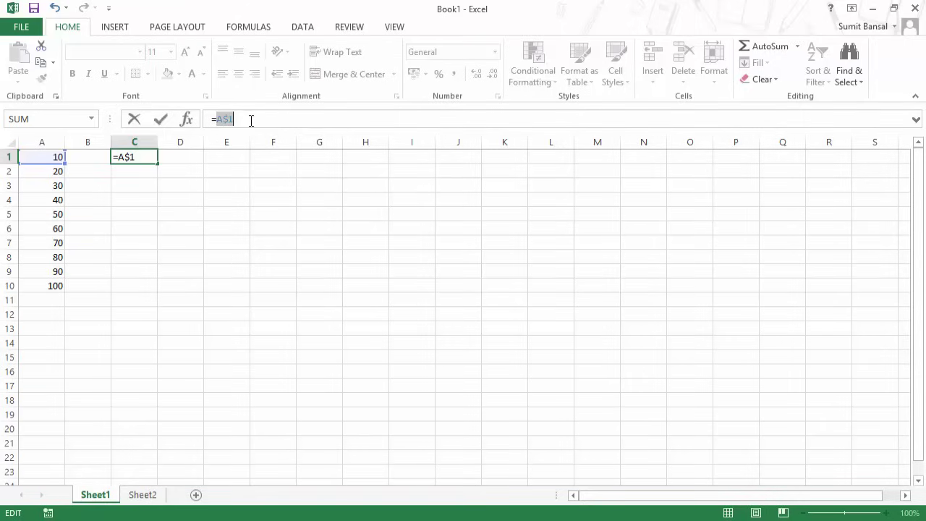
key("F4")
key("F4")
key("F4")
key("ctrl+Return")
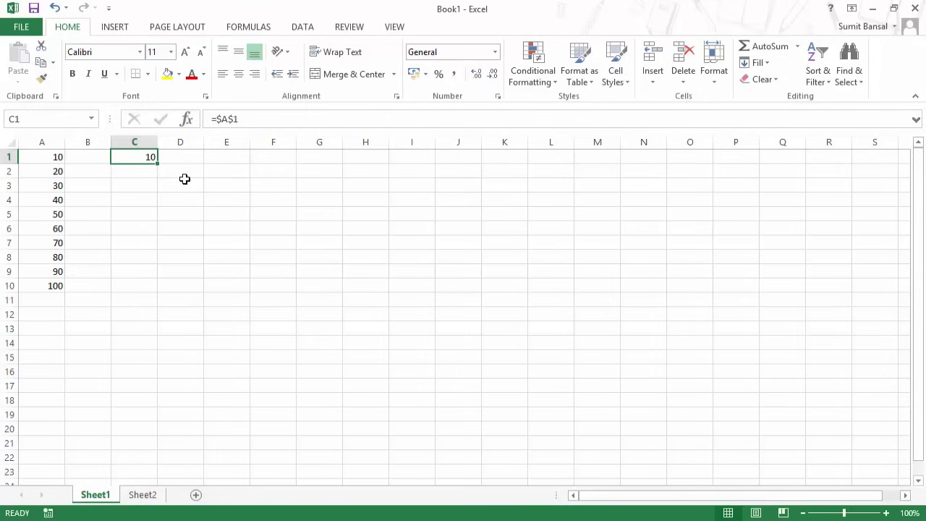
On Sheet2, enter =A1/A12 in A14, dividing 10 by 100 to return 0.1.
left_click(148, 496)
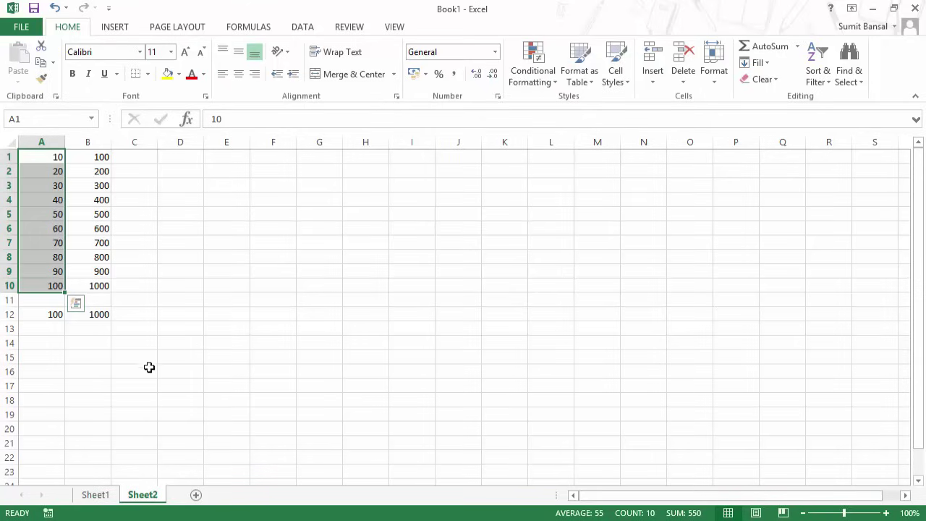
left_click(47, 344)
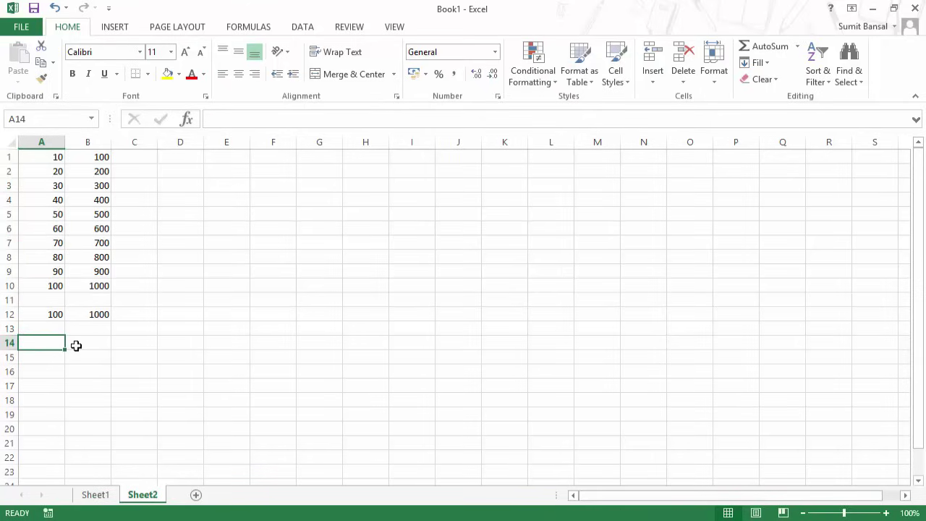
type("=")
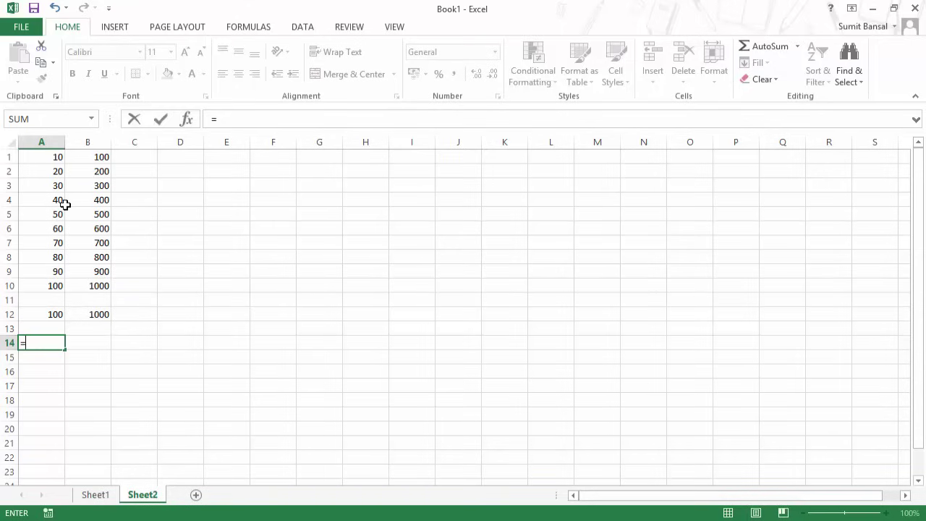
left_click(55, 157)
type("/")
left_click(55, 313)
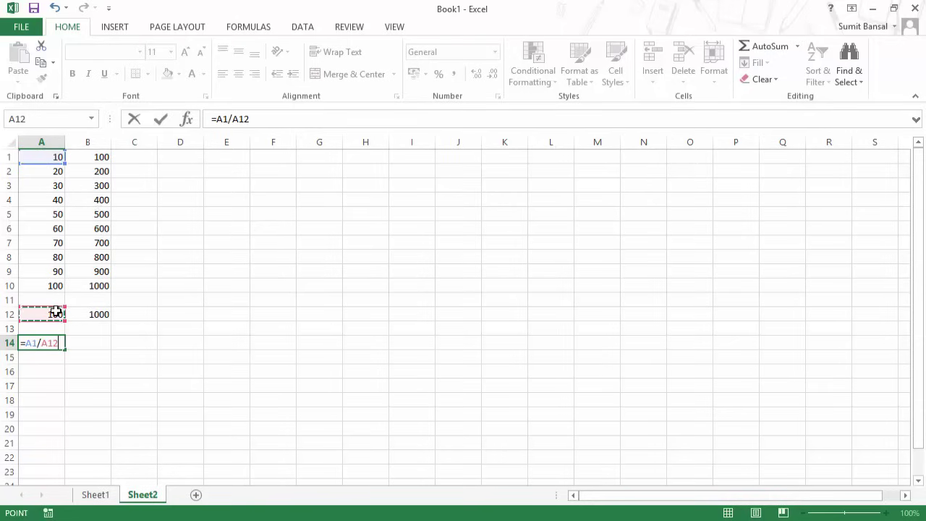
key("Return")
key("Up")
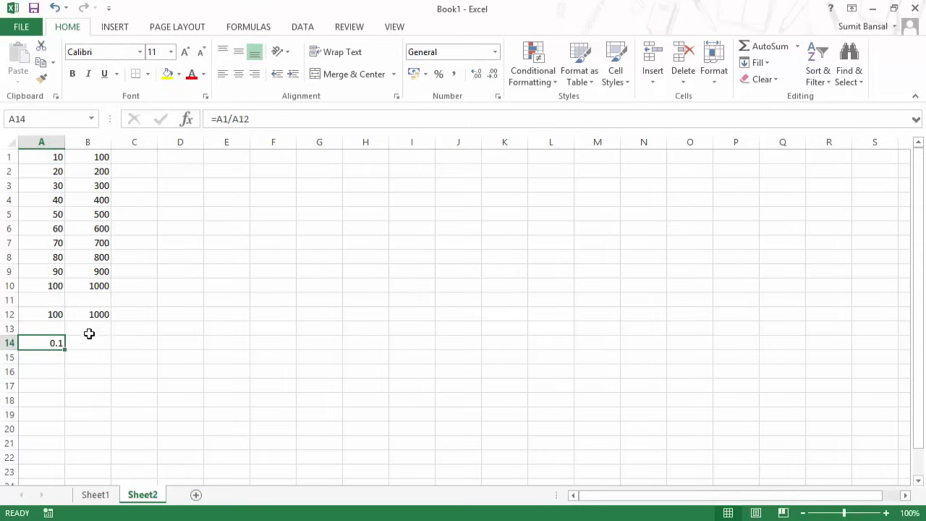
Fill A14's formula down to A19 and inspect A15's =A2/A13 #DIV/0! error.
scroll(362, 341, "down", 1)
left_click_drag(64, 309, 63, 376)
scroll(155, 358, "up", 1)
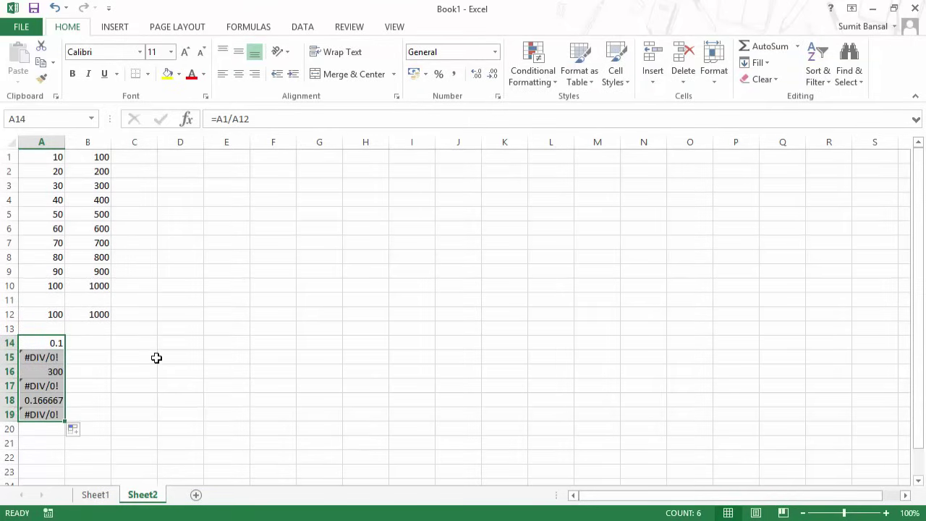
left_click(54, 356)
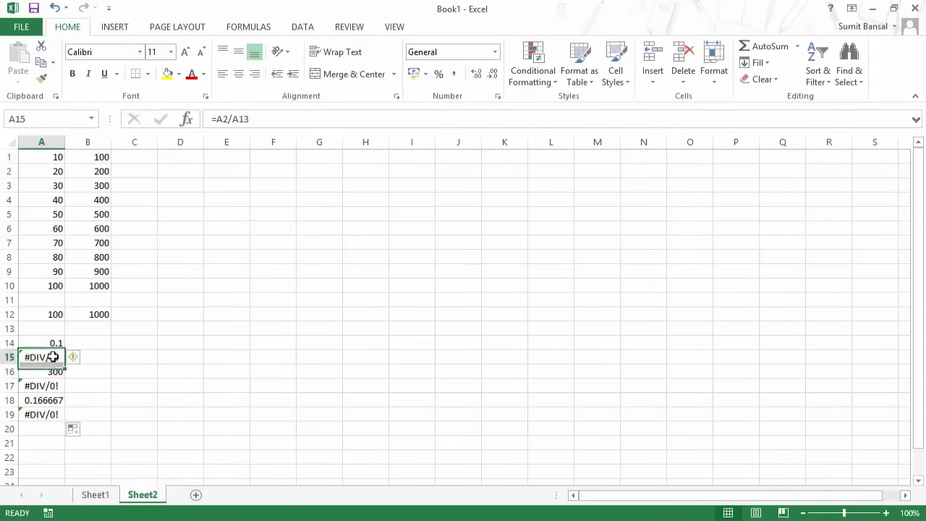
double_click(61, 357)
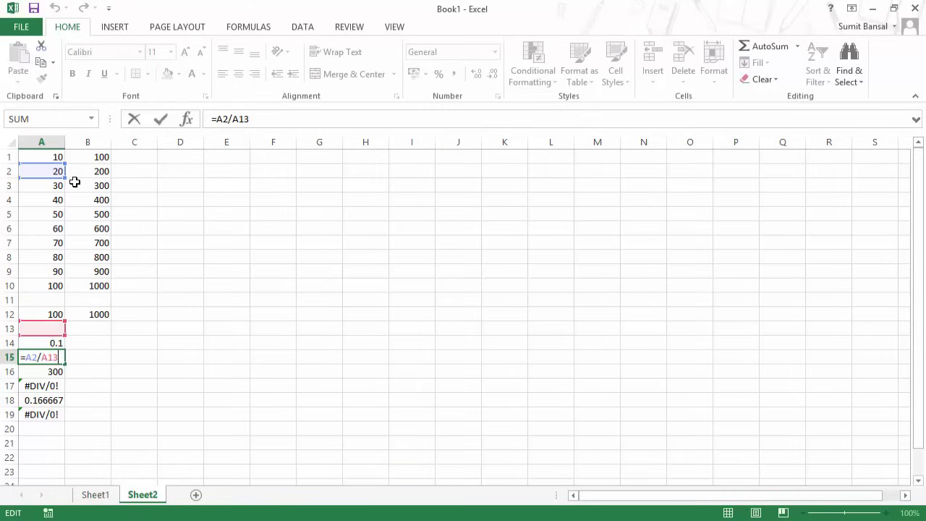
key("ctrl+Return")
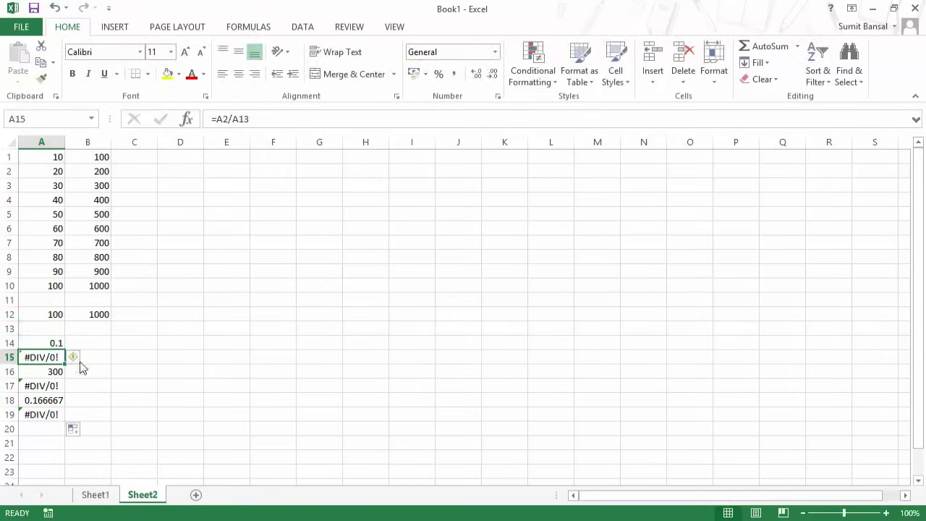
Change A14 to =A1/$A$12 and fill it down to A23, giving 0.1 to 1.
double_click(56, 339)
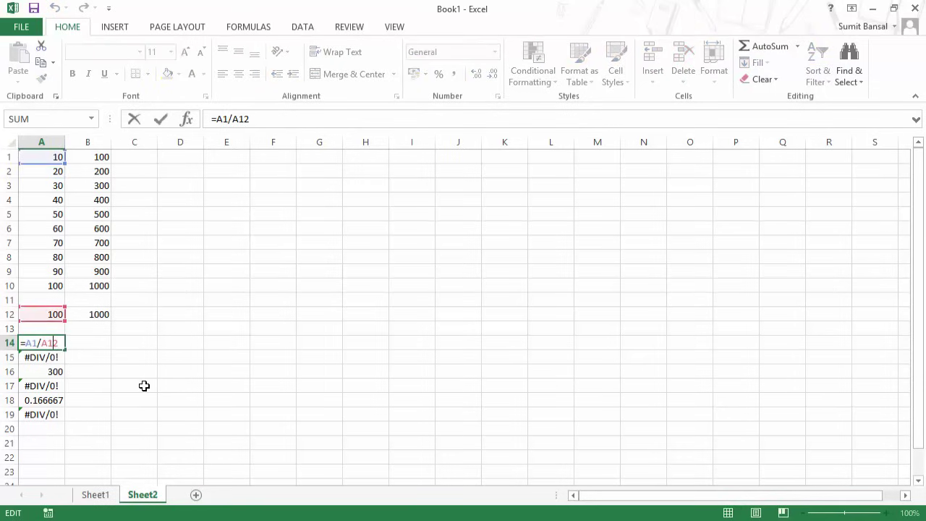
key("F4")
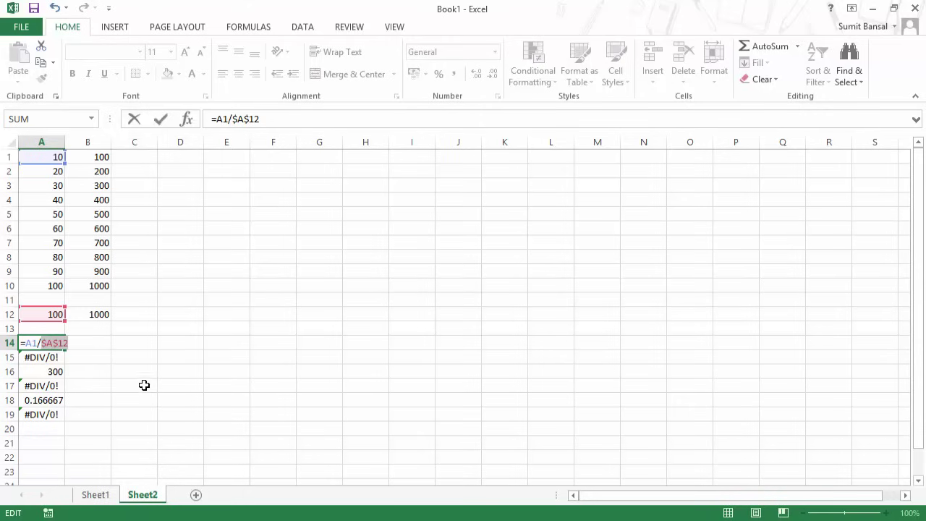
key("Return")
key("Up")
left_click_drag(67, 351, 63, 481)
scroll(84, 447, "down", 1)
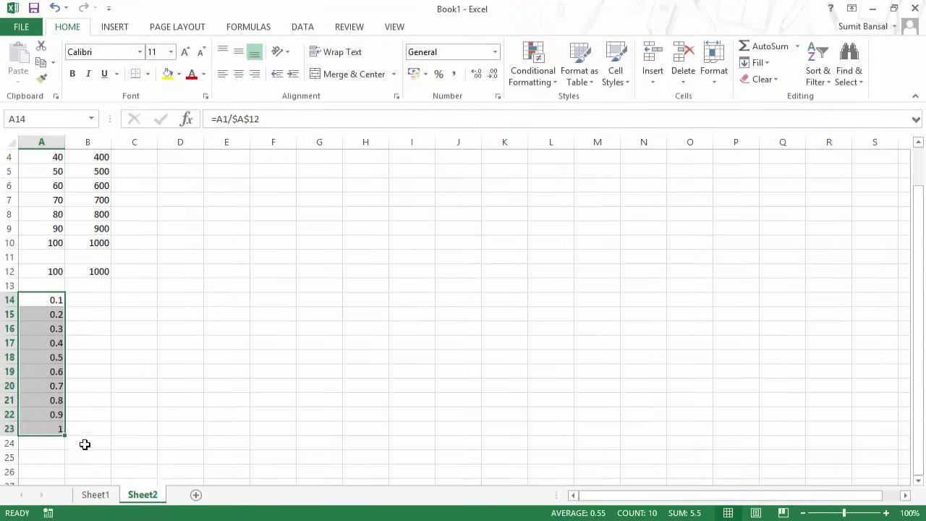
scroll(122, 408, "up", 1)
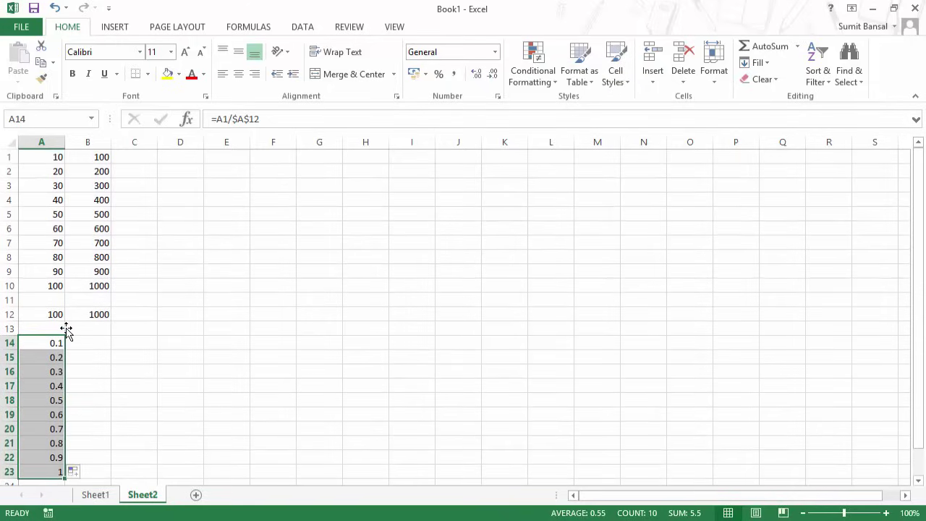
left_click(50, 357)
left_click(50, 371)
Copy A14's formula across into B14, producing =B1/$A$12 returning 1.
left_click(58, 344)
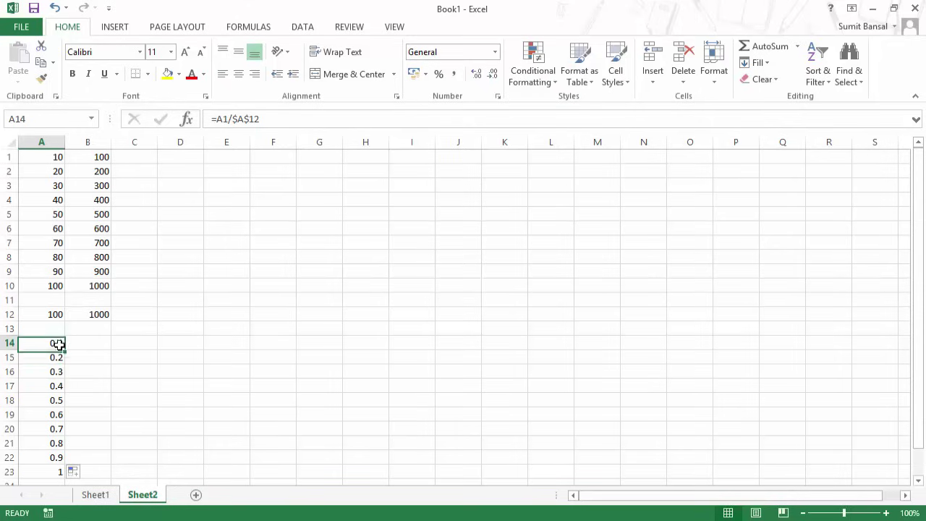
left_click_drag(66, 348, 110, 345)
left_click(93, 342)
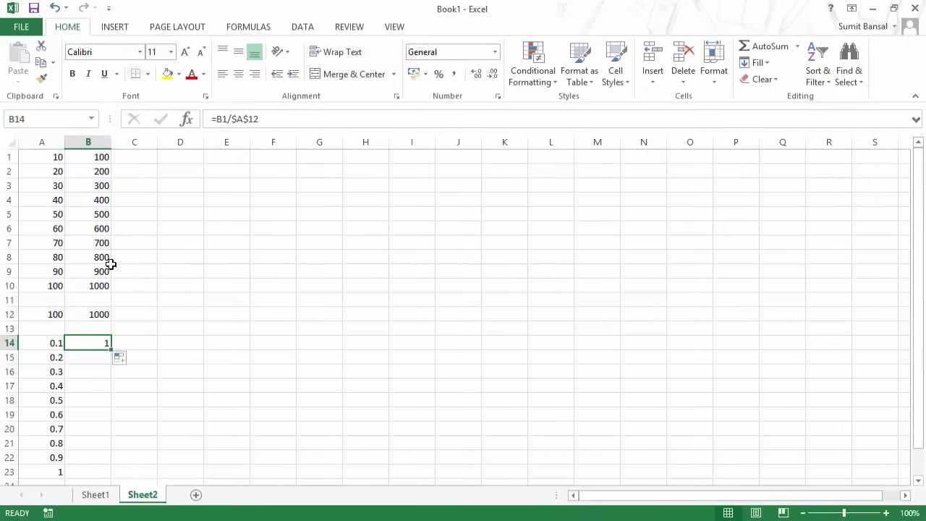
Check B14's =B1/$A$12, then put A14's =A1/$A$12 into edit mode at the $A$12 reference.
double_click(101, 346)
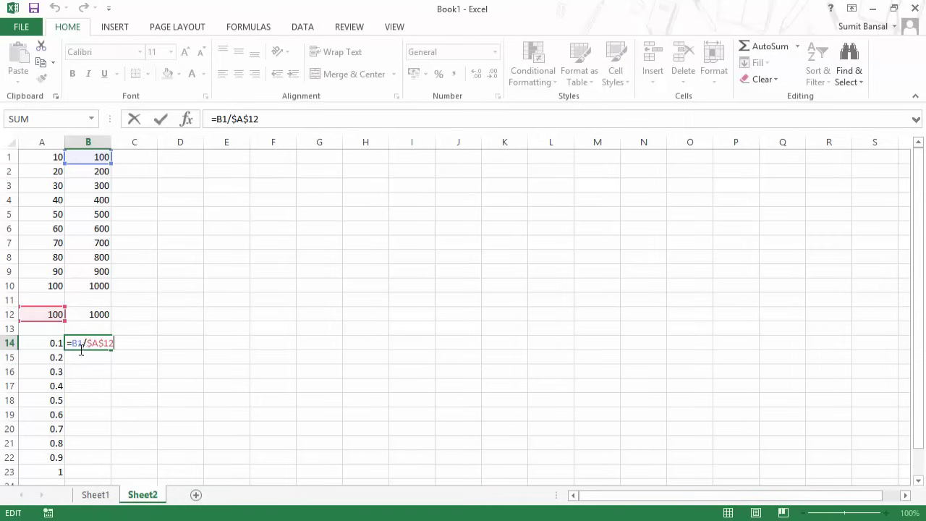
key("ctrl+Return")
left_click(58, 349)
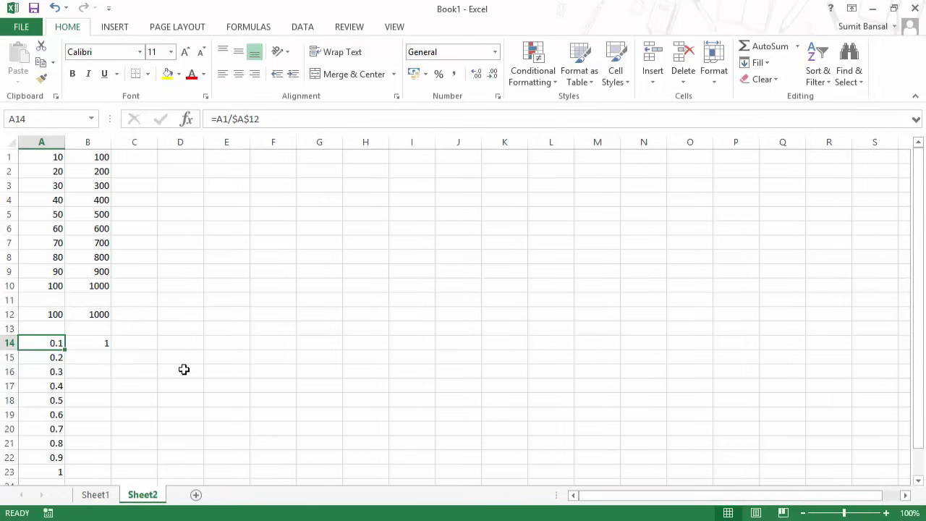
key("F2")
left_click(53, 343)
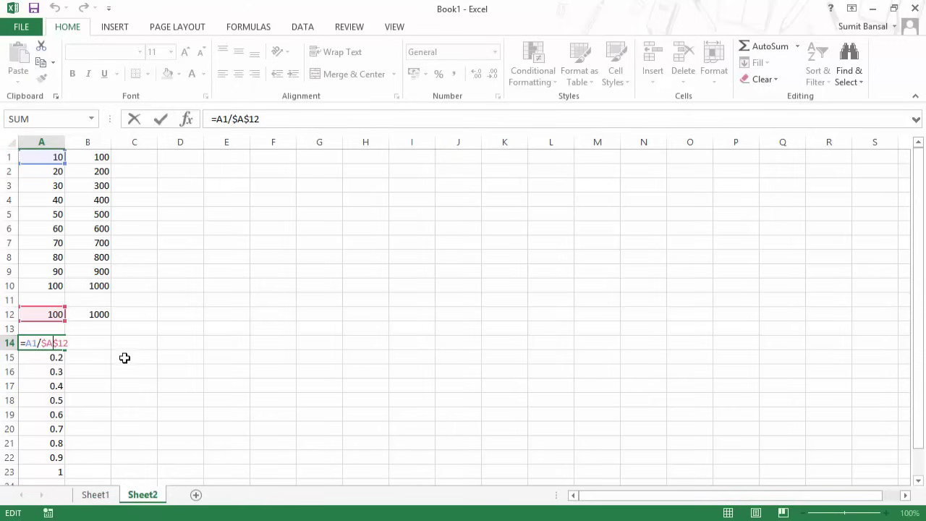
Change A14's divisor to the mixed reference A$12 and refill A15:A23.
key("F4")
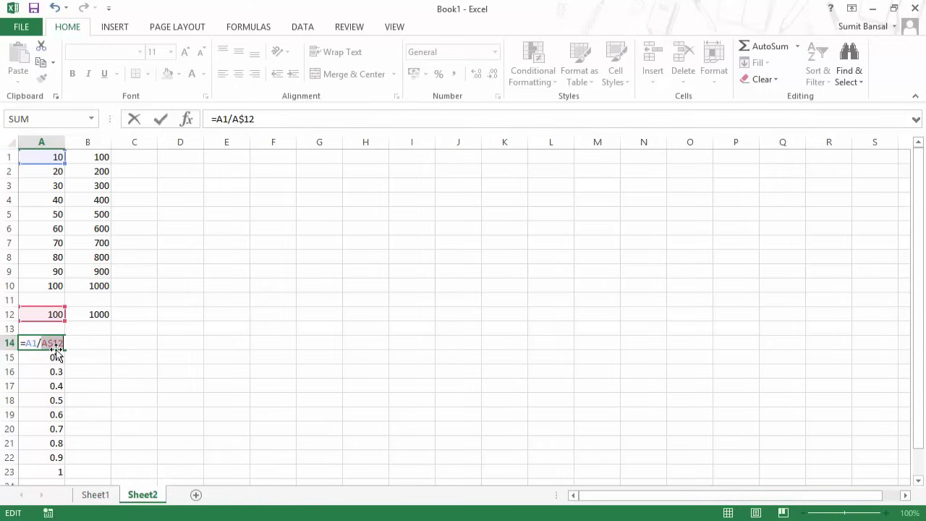
key("Return")
key("Up")
left_click_drag(64, 350, 64, 473)
Copy A14's formula into B14, fill it down to B23, and inspect B16's formula.
left_click(56, 342)
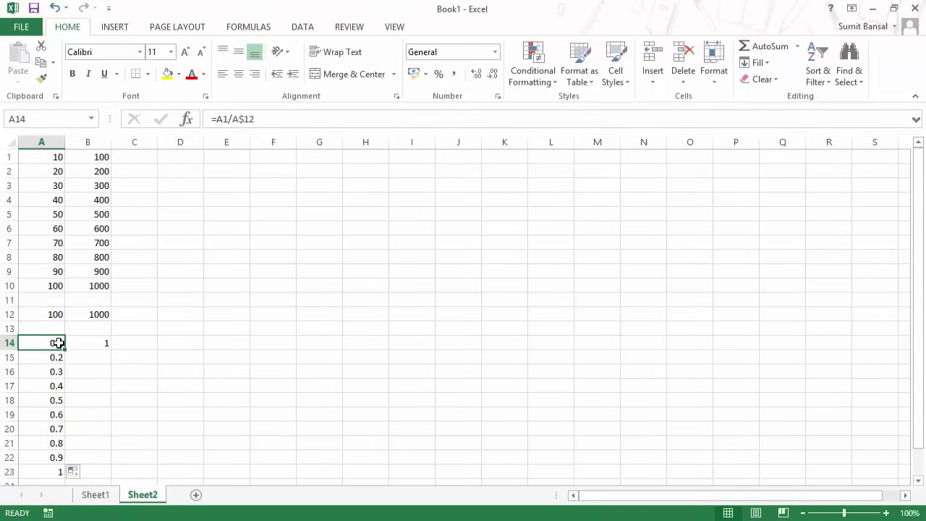
left_click_drag(65, 349, 110, 343)
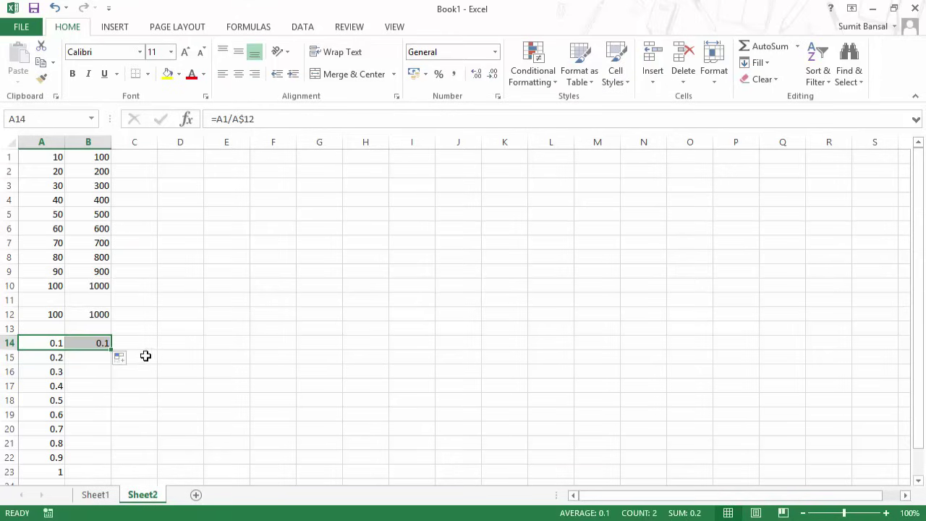
left_click(106, 344)
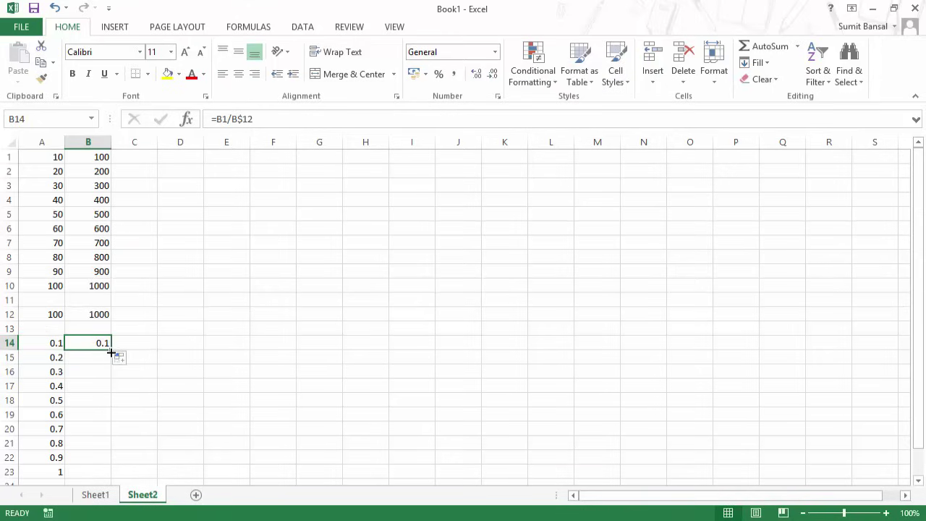
left_click_drag(110, 351, 105, 475)
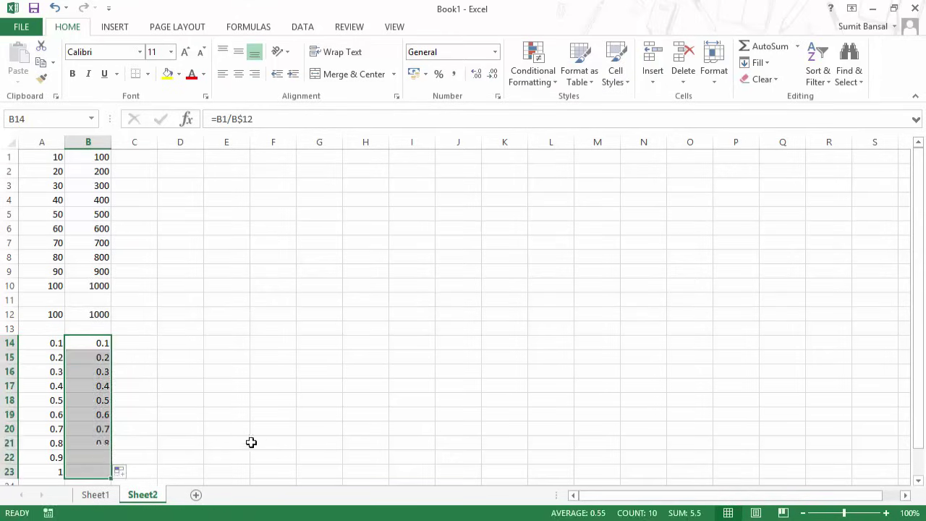
left_click(200, 420)
left_click(97, 373)
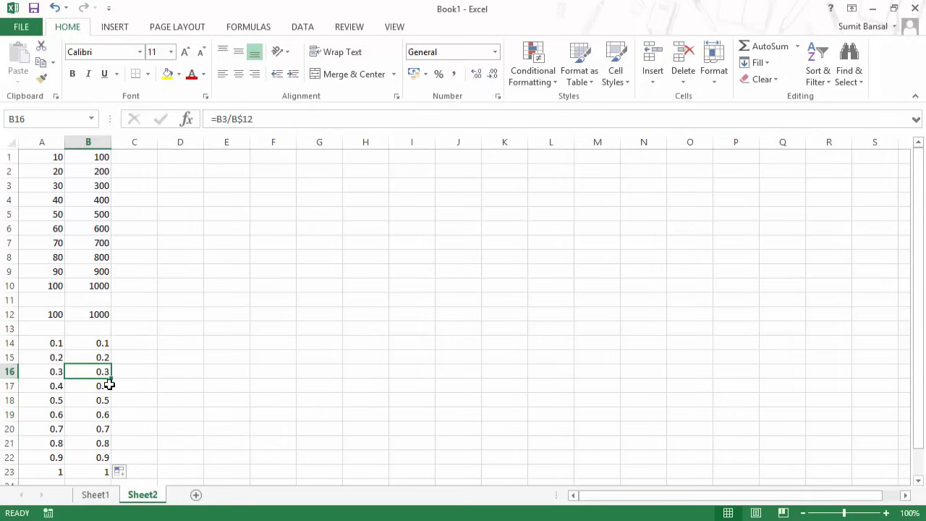
key("F2")
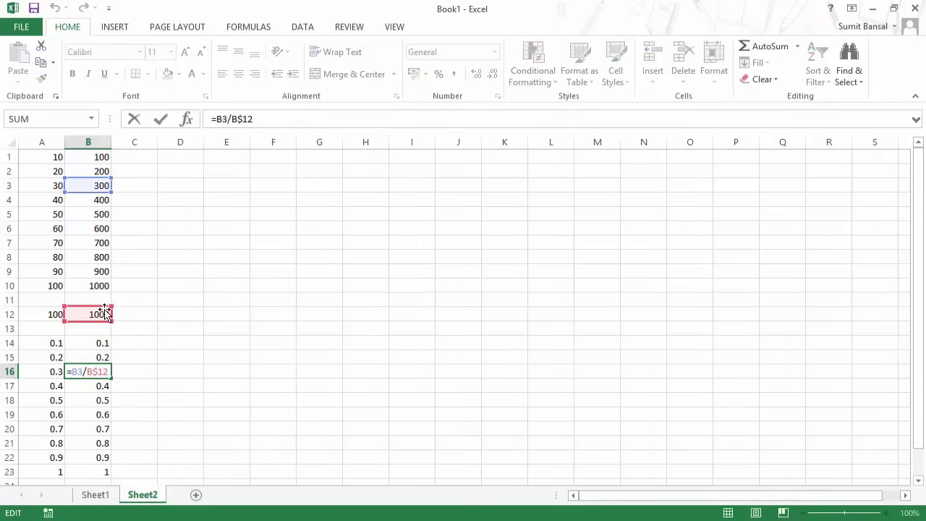
key("Escape")
Copy B14's formula across to E14 and inspect the #DIV/0! formulas in C14 and D14.
left_click(97, 343)
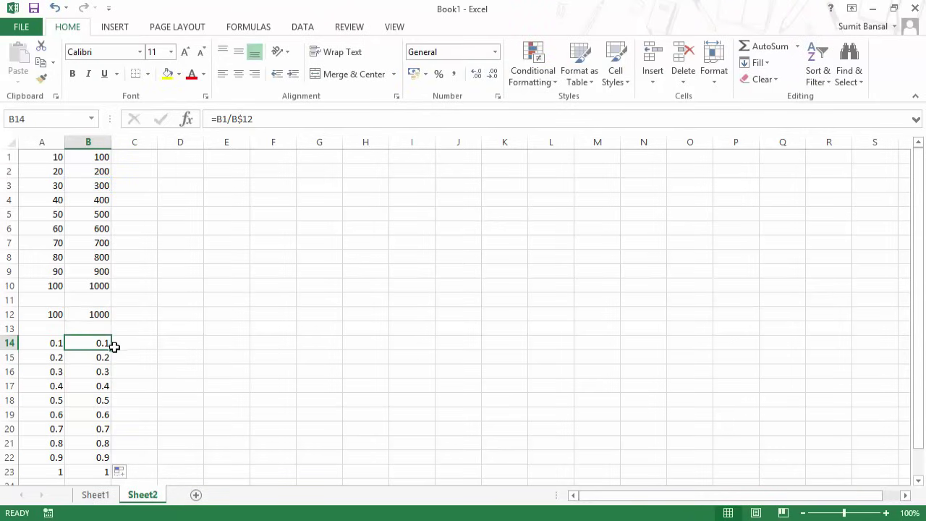
left_click_drag(112, 350, 269, 350)
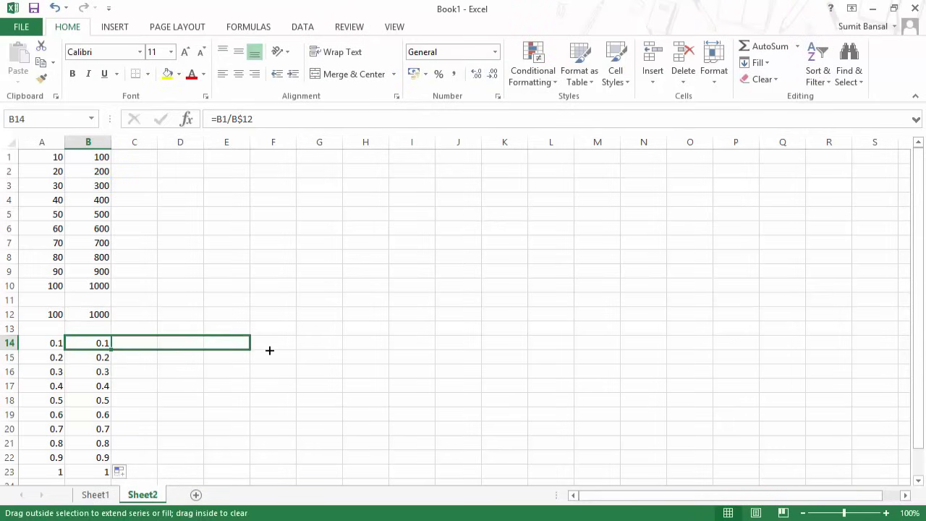
left_click(144, 347)
key("F2")
key("Escape")
left_click(186, 342)
key("F2")
key("Escape")
key("F2")
key("Escape")
left_click(154, 346)
key("Escape")
Fill C14 down to C20, inspect C15's =C2/C$12, then clear the C14:E20 errors.
left_click(138, 351)
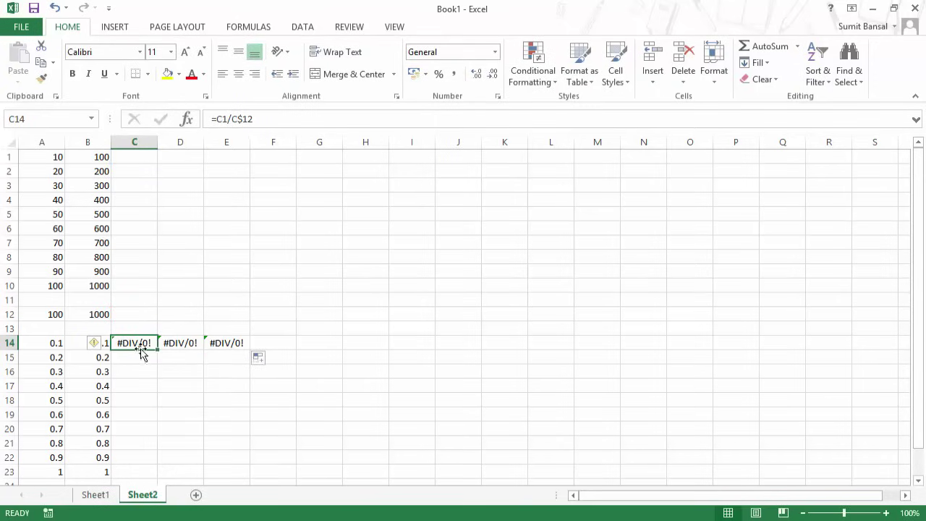
left_click_drag(161, 349, 157, 427)
left_click(130, 357)
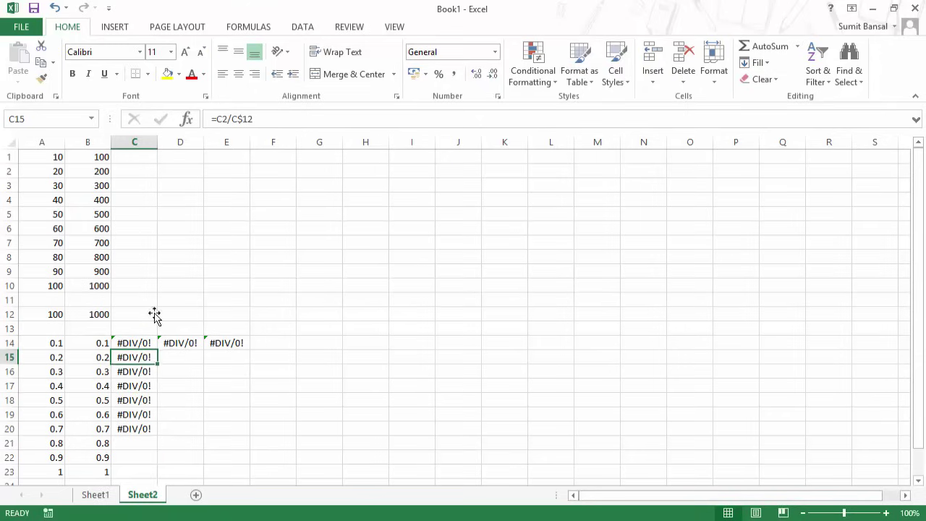
key("F2")
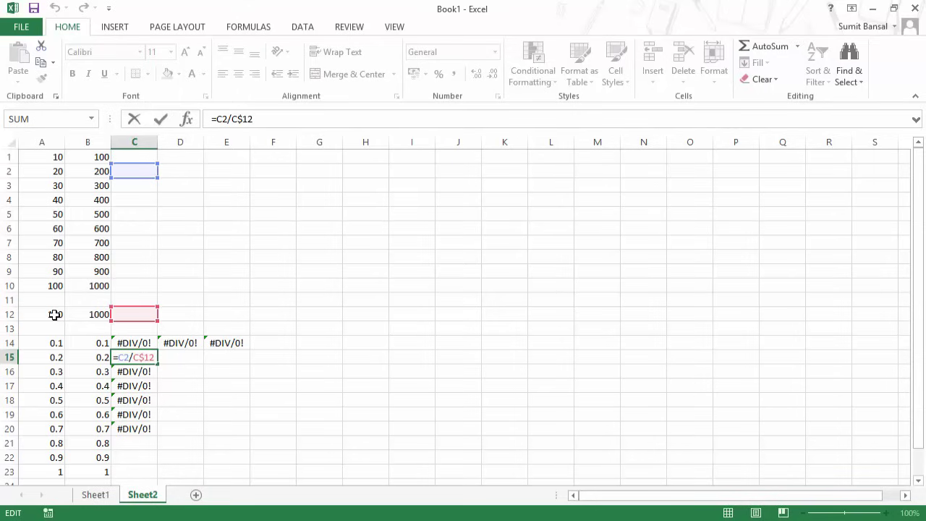
key("Escape")
left_click_drag(134, 340, 226, 426)
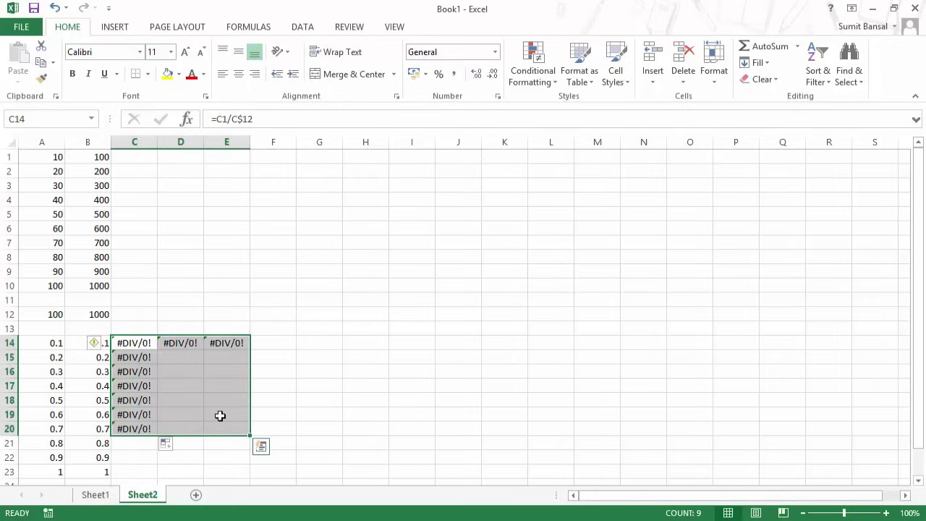
key("Delete")
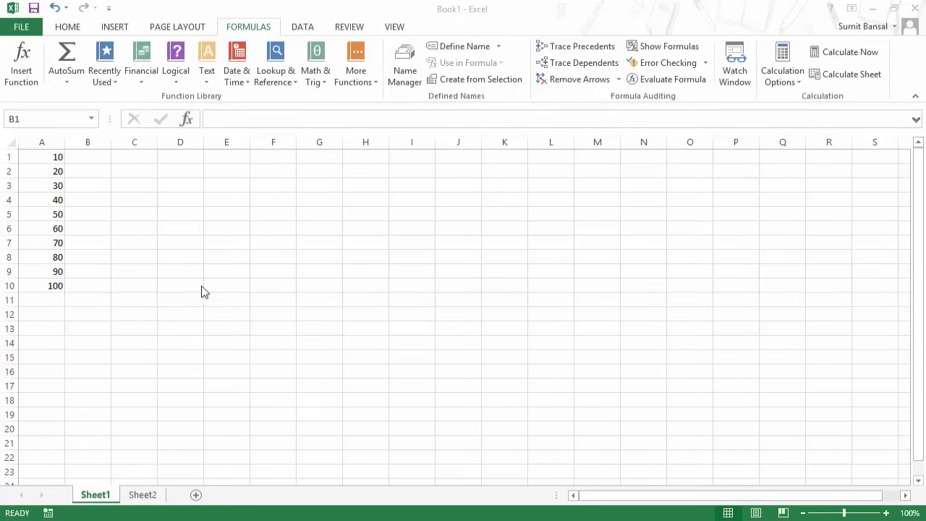
Select cell B1 on Sheet1.
left_click(133, 191)
Enter =SUM(A1:A2)+SUM(A3:A4)+AVERAGE(A5:A7) in C3, returning 160.
key("F2")
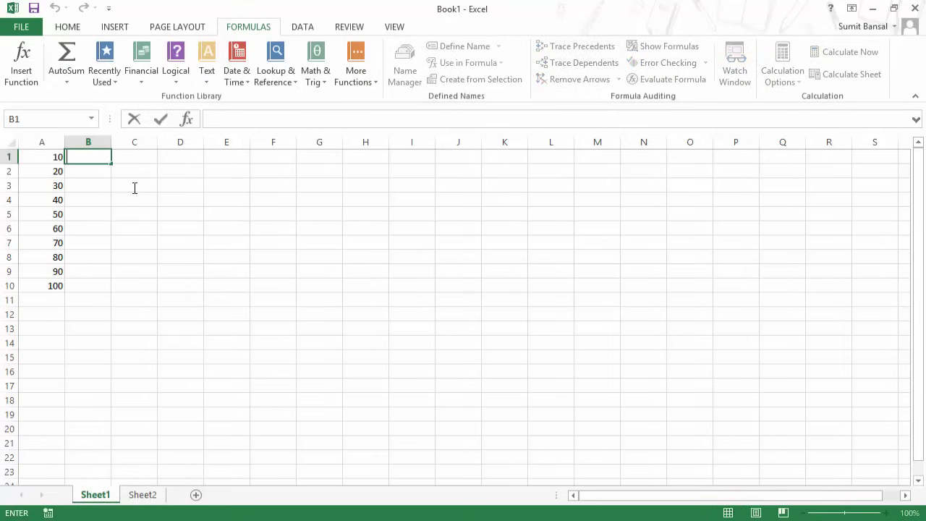
left_click(133, 187)
type("=")
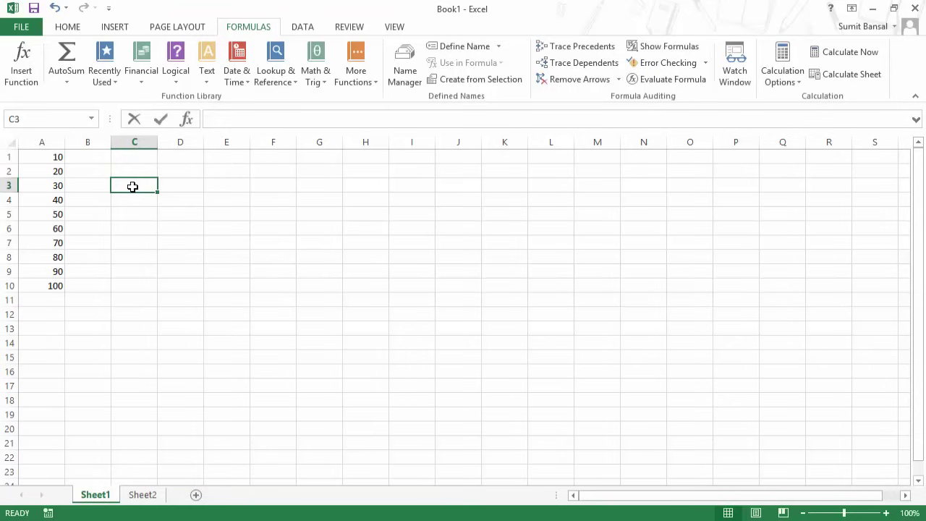
type("sum")
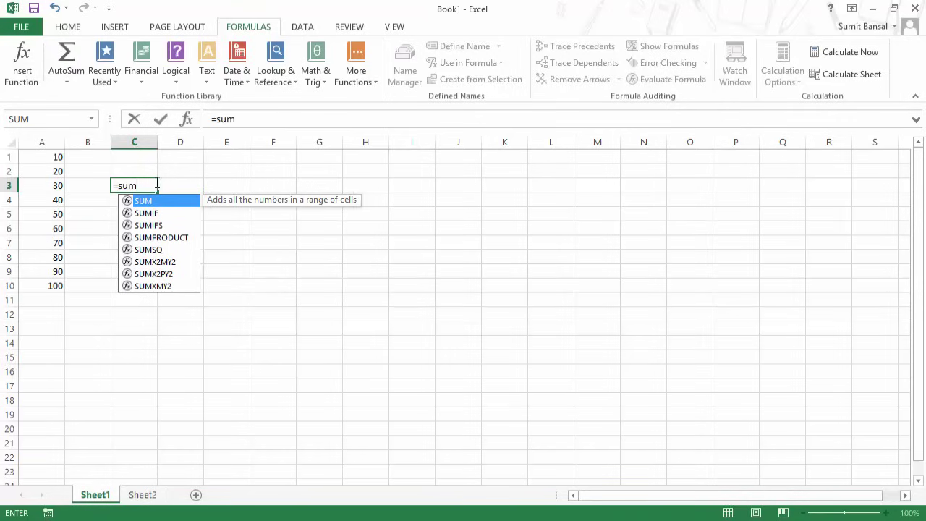
key("Tab")
left_click_drag(60, 159, 60, 169)
type(")+")
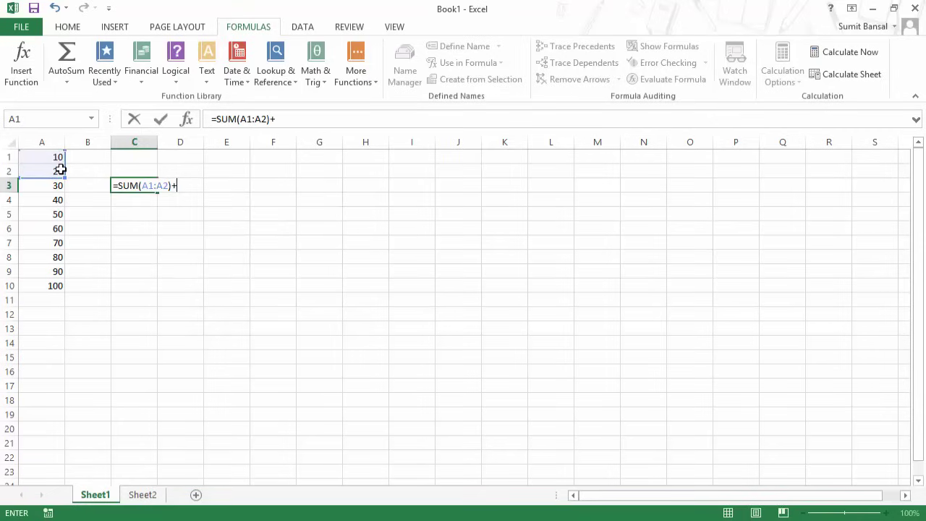
type("sum")
key("Tab")
left_click(57, 188)
left_click_drag(56, 194, 56, 195)
type(")+avera")
key("Tab")
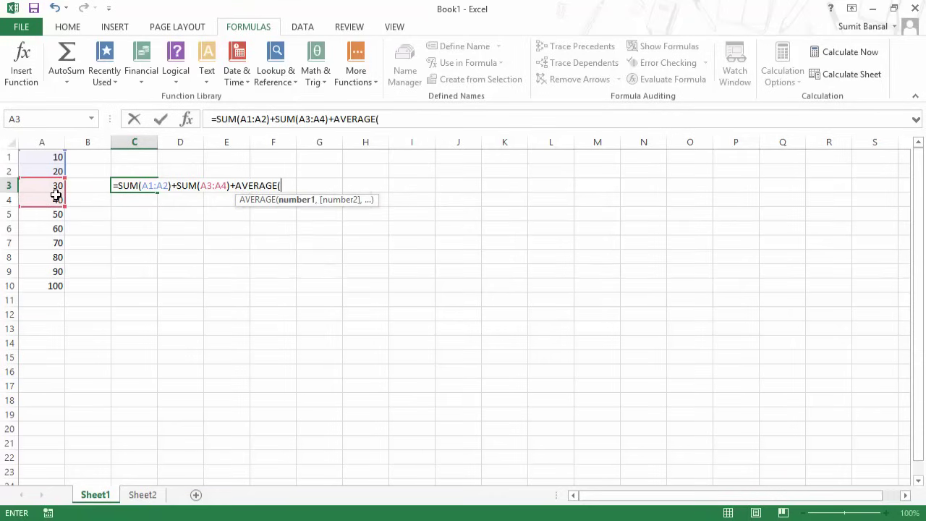
left_click_drag(52, 214, 51, 241)
type(")")
key("Return")
key("Up")
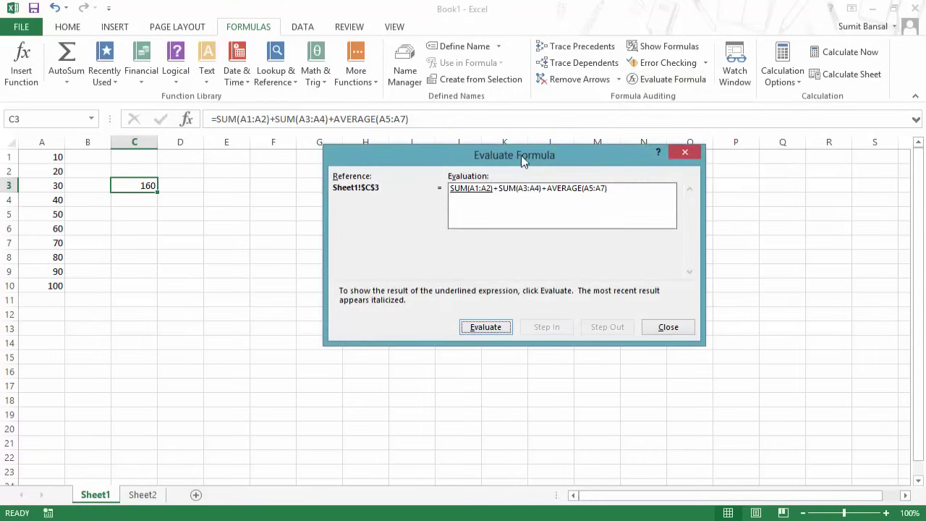
left_click_drag(521, 155, 411, 139)
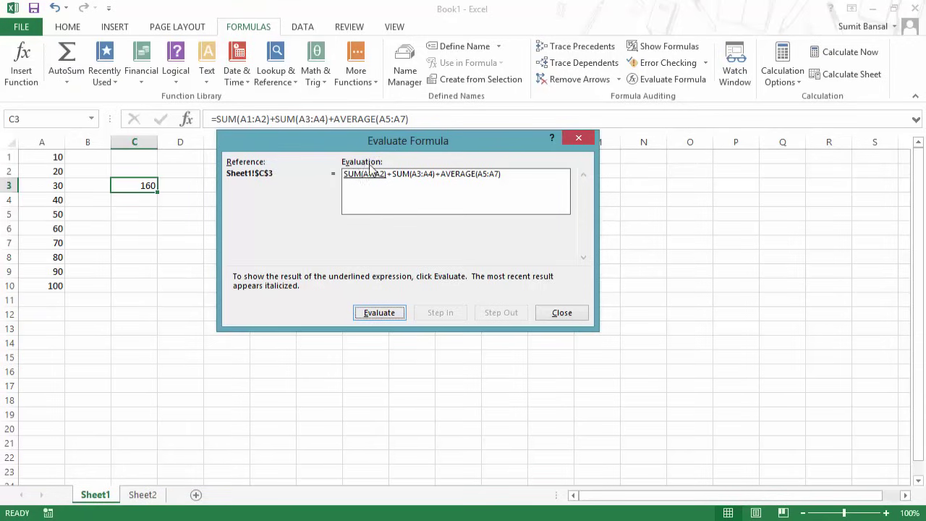
left_click(380, 316)
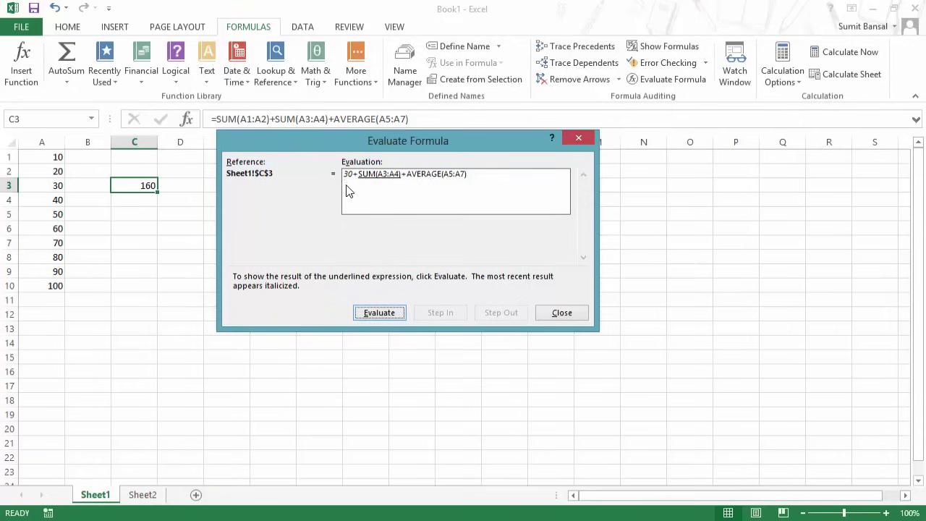
left_click(378, 318)
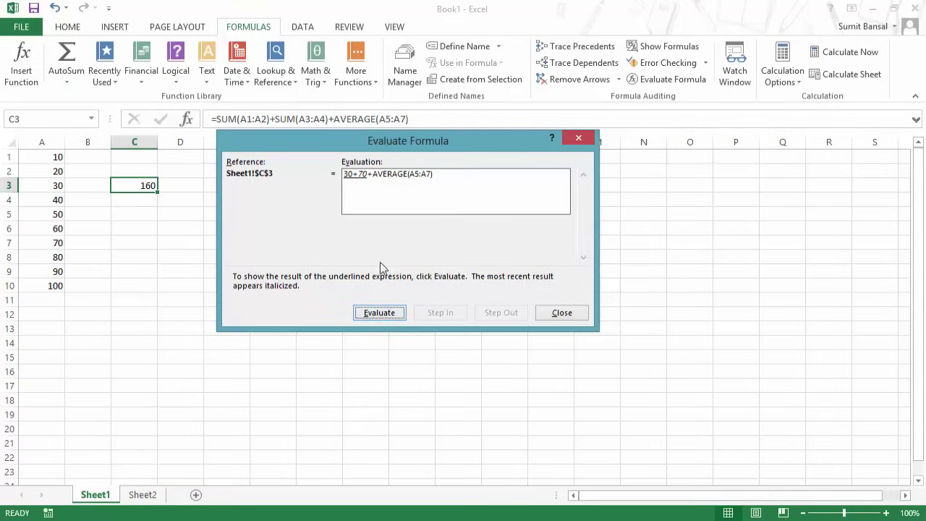
left_click(382, 317)
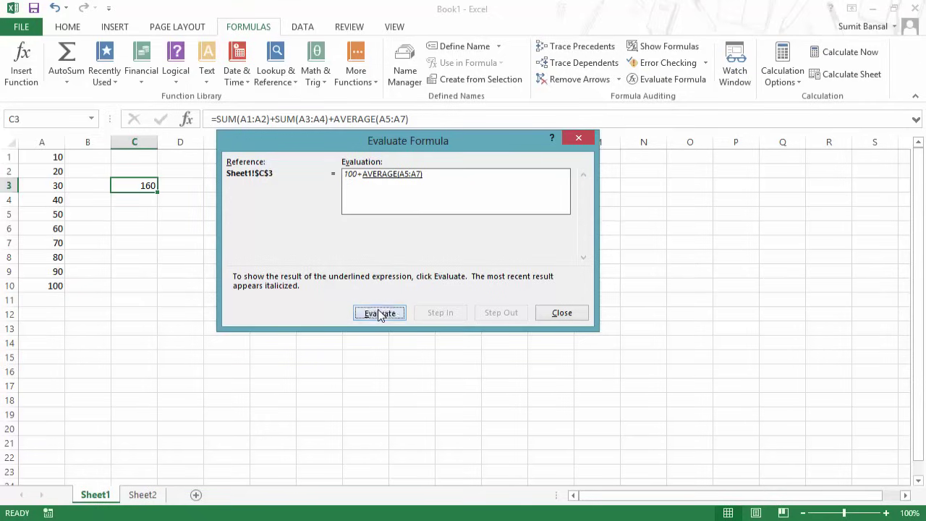
left_click(381, 314)
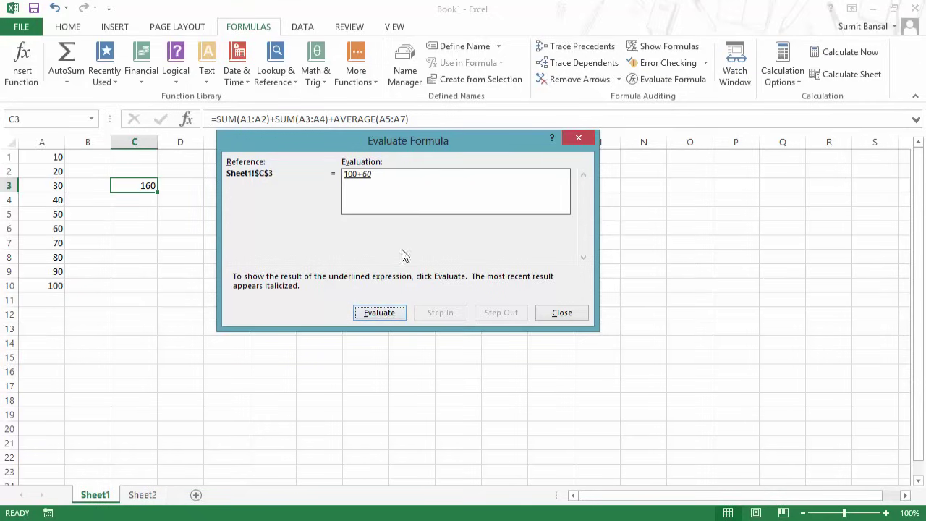
left_click(380, 318)
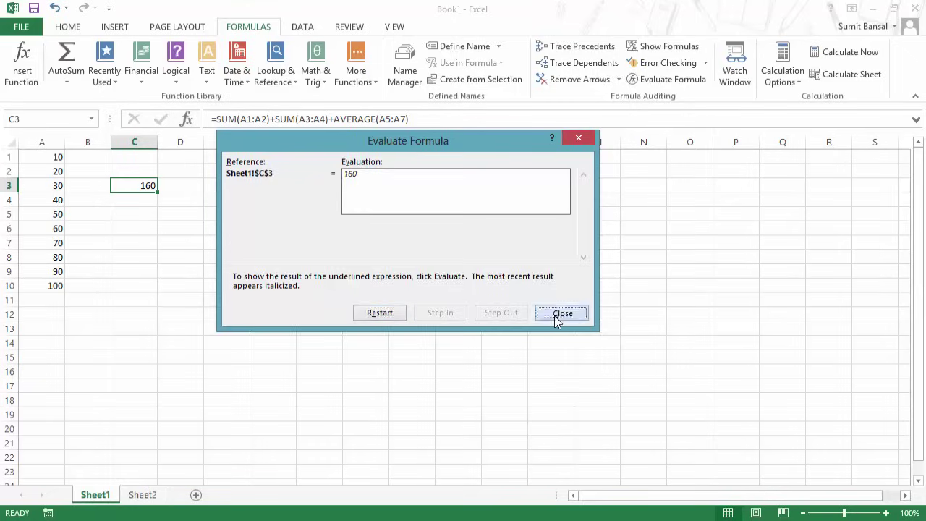
left_click(556, 316)
left_click(147, 201)
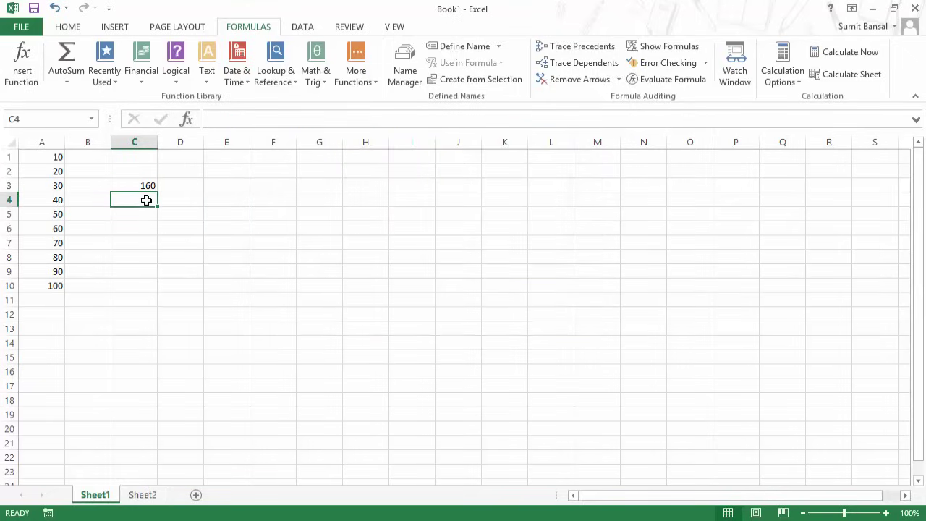
Replace AVERAGE(A5:A7) in C3's formula with A6/0, making it return #DIV/0!
type("=")
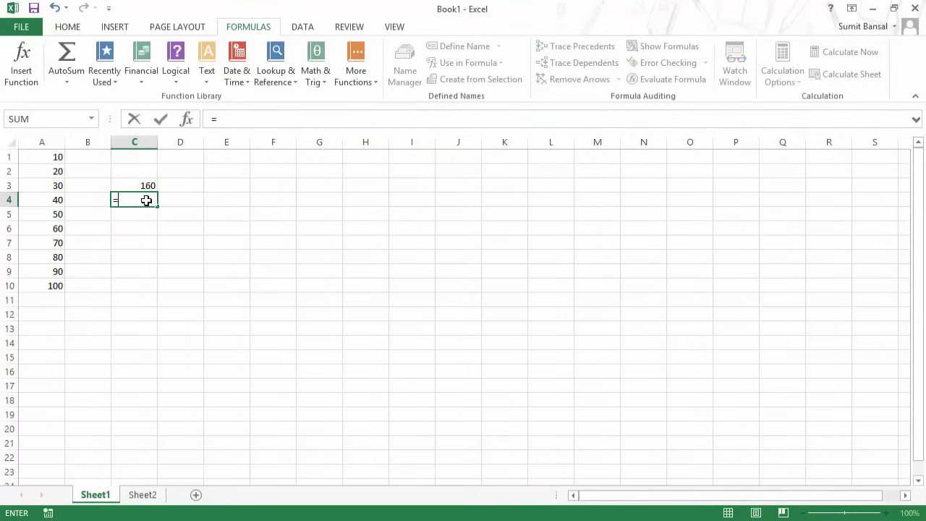
key("Escape")
left_click(147, 187)
key("F2")
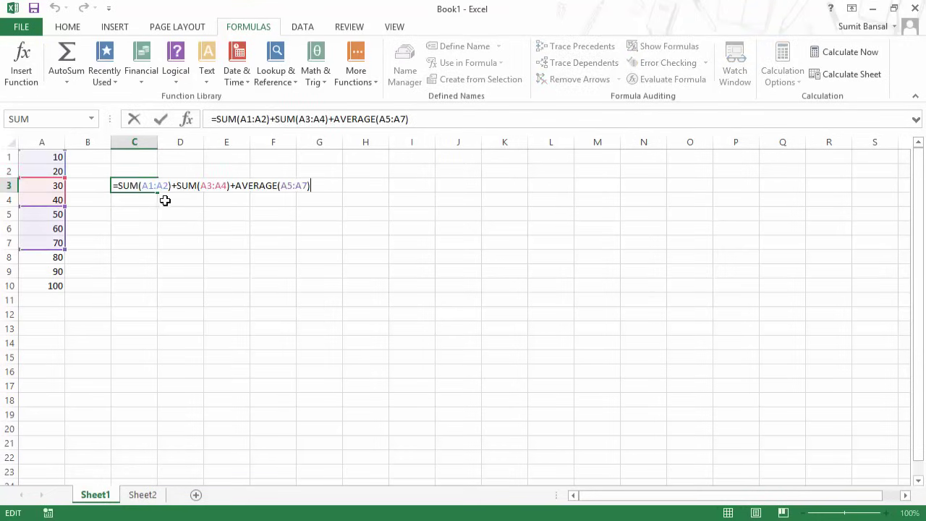
left_click_drag(236, 186, 316, 185)
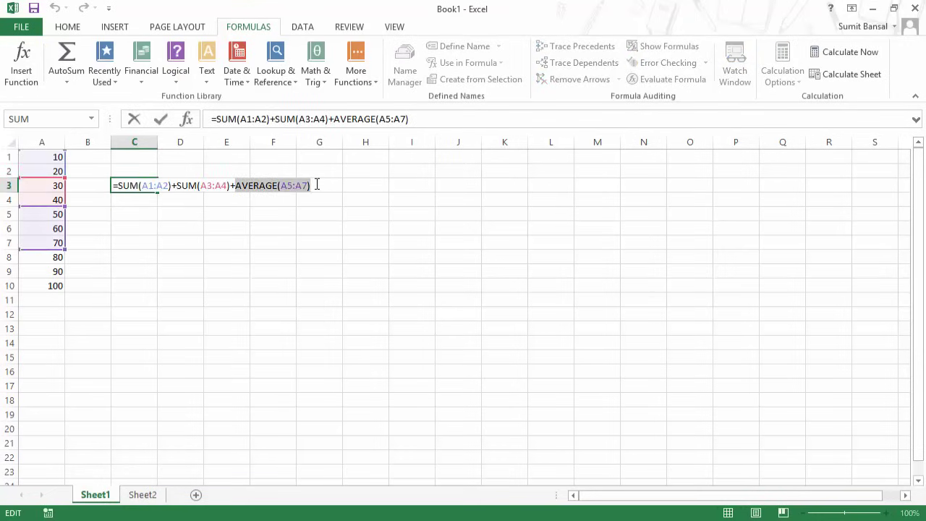
key("BackSpace")
left_click(56, 230)
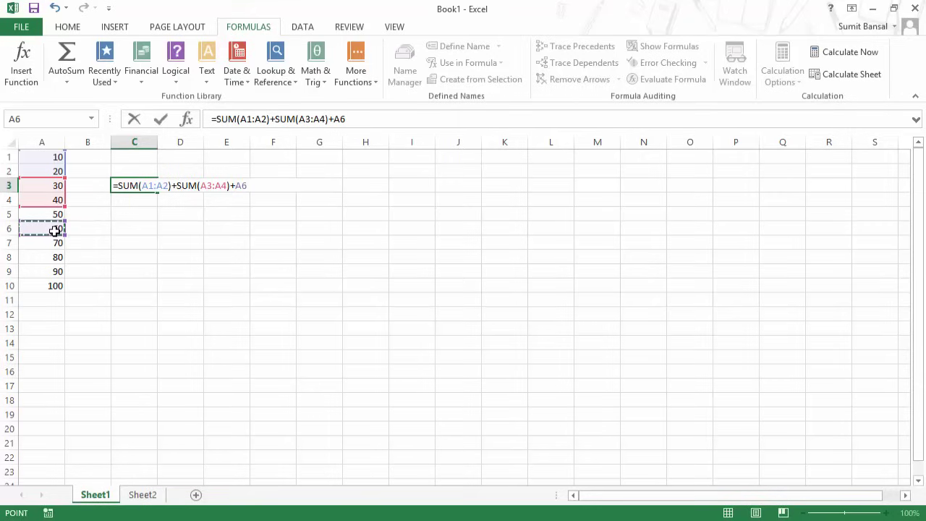
type("/0")
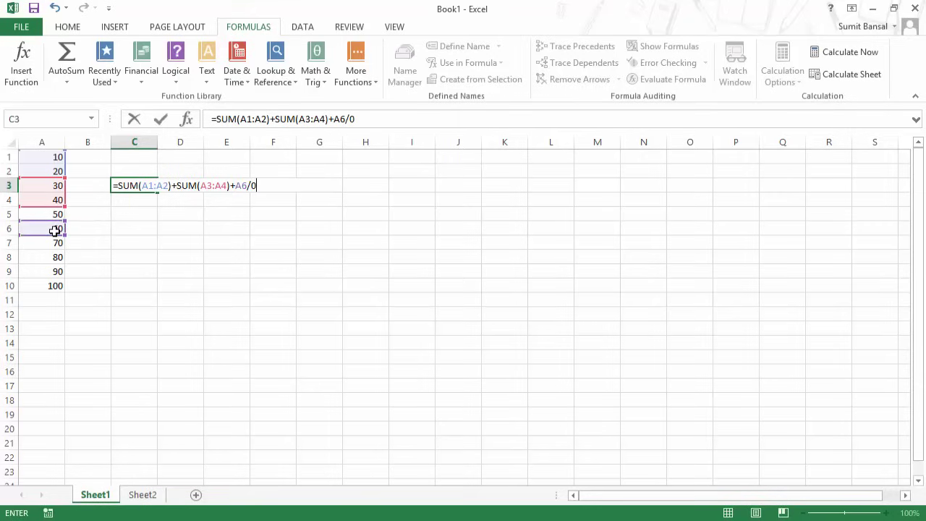
key("ctrl+Return")
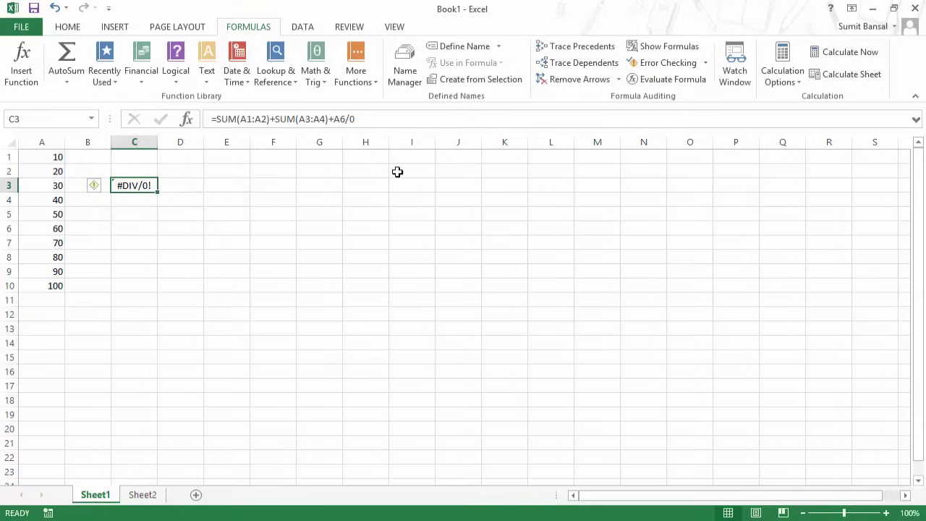
left_click(662, 78)
left_click_drag(459, 139, 429, 181)
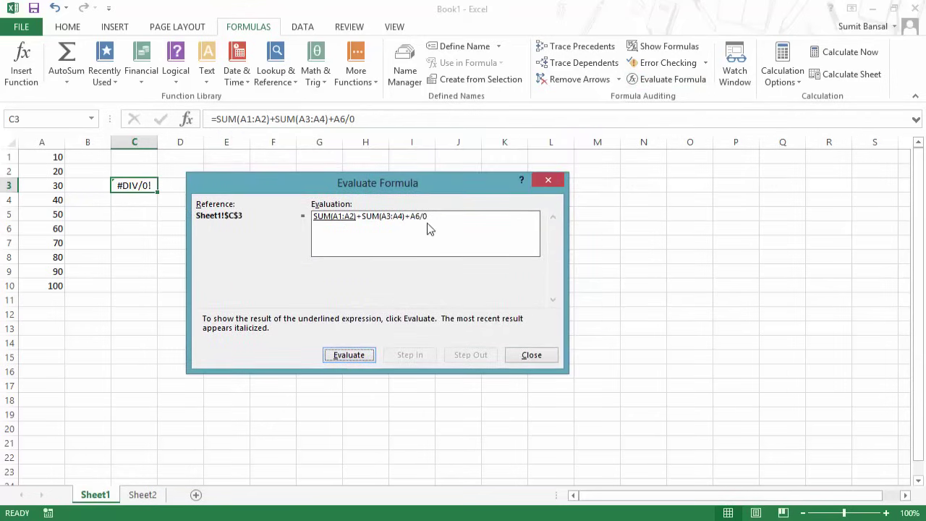
left_click(347, 357)
left_click(347, 358)
left_click(346, 357)
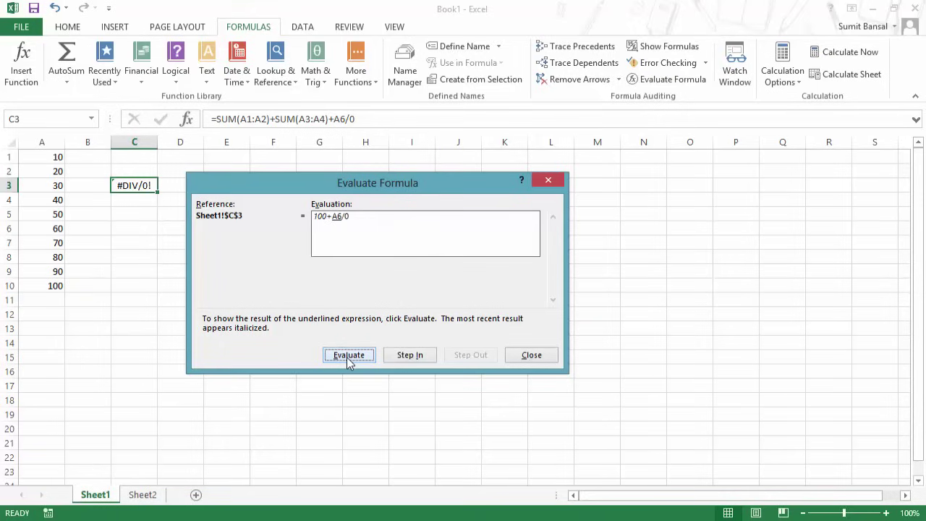
left_click(347, 357)
left_click(347, 357)
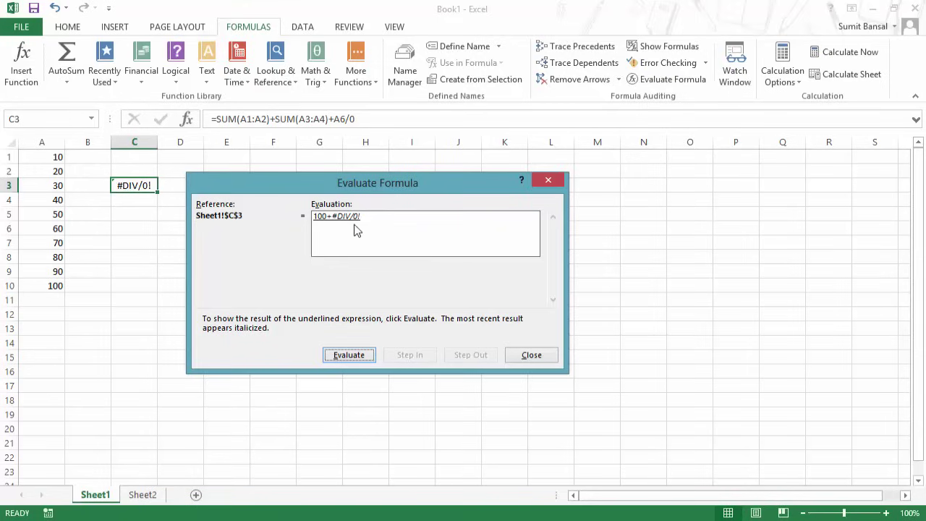
left_click(548, 180)
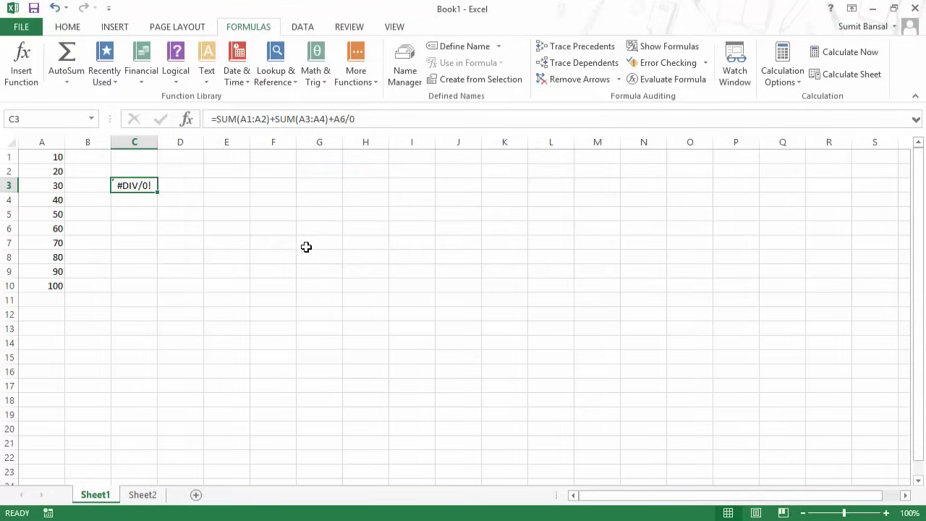
Undo back to the AVERAGE(A5:A7) formula in C3, F9-check that term equals 60, then undo.
key("ctrl+z")
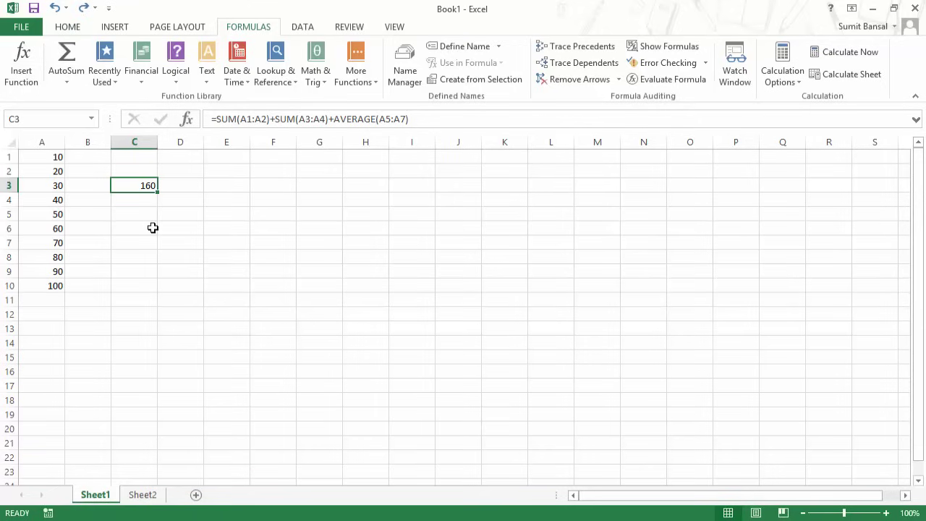
key("F2")
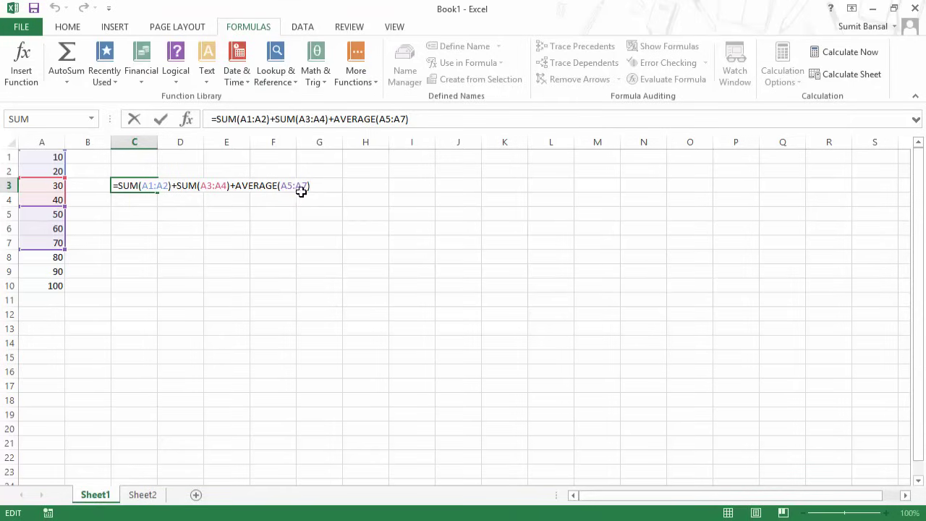
left_click_drag(238, 185, 311, 186)
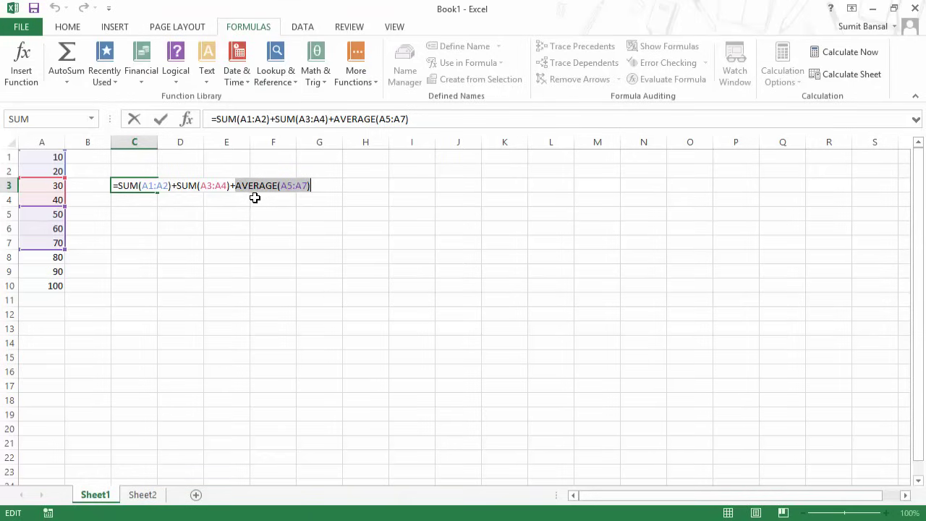
key("F9")
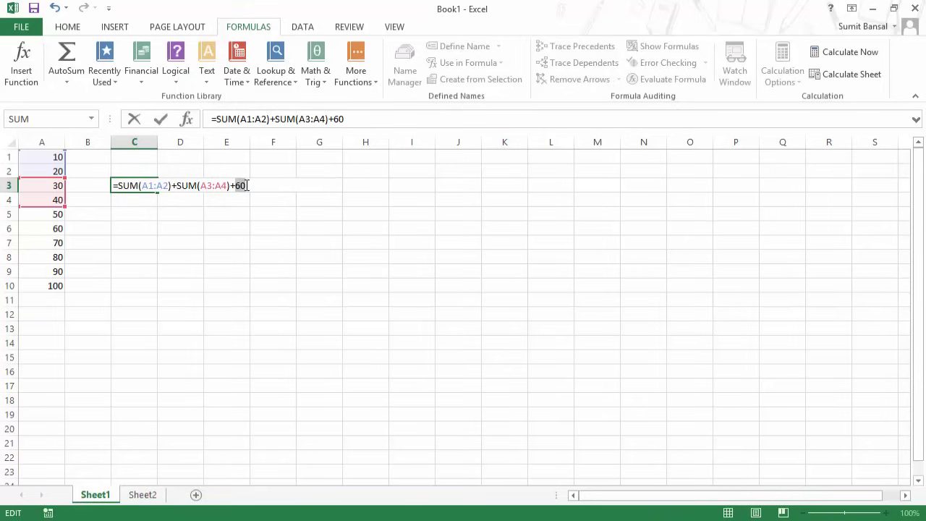
key("ctrl+z")
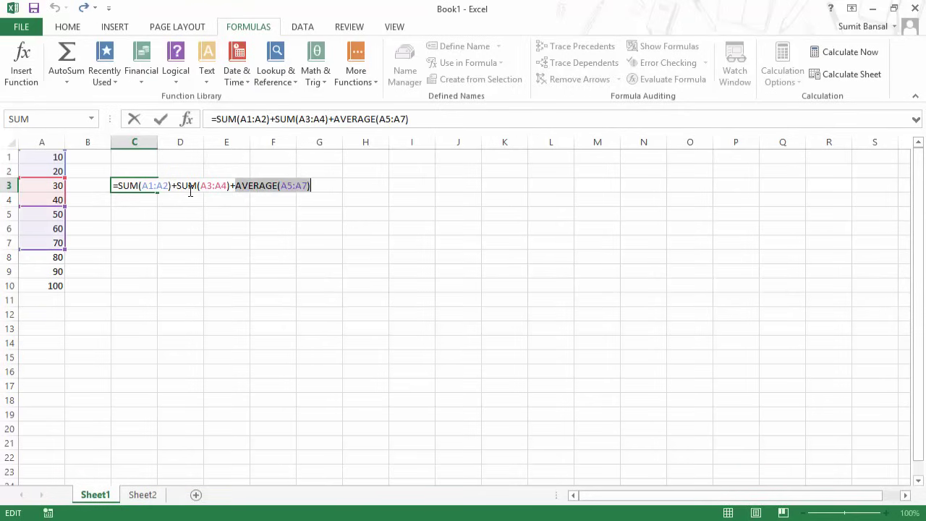
Preview SUM(A3:A4) in C3's formula as 70 with F9, then restore the expression.
left_click_drag(176, 186, 230, 185)
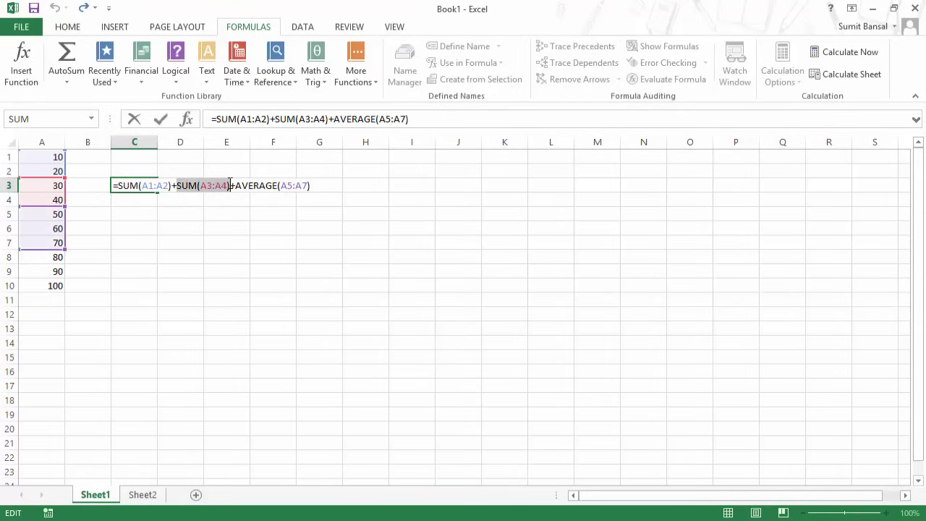
key("F9")
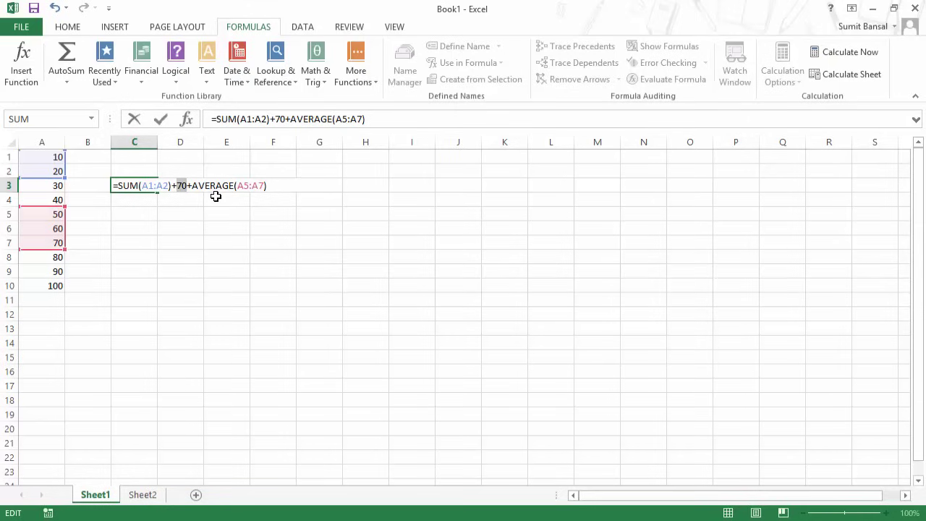
key("ctrl+z")
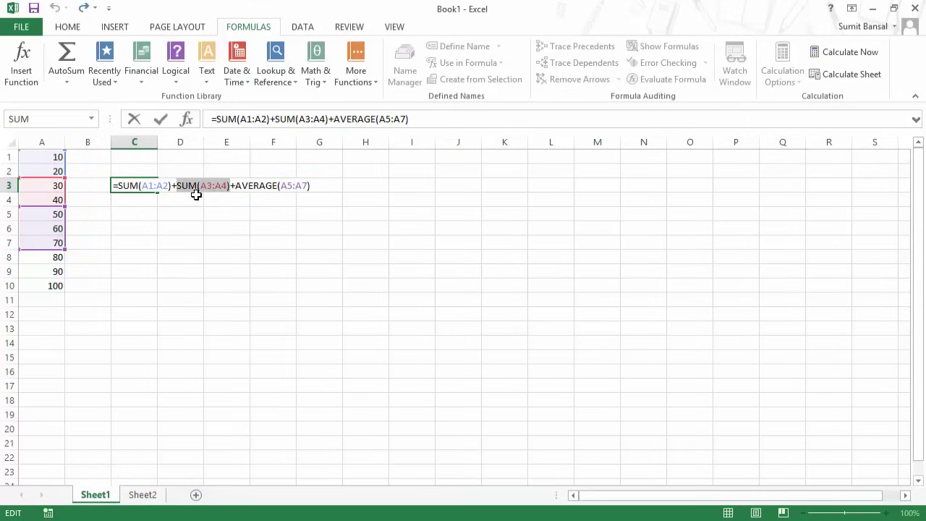
left_click(179, 186)
Preview SUM(A3:A4)+AVERAGE(A5:A7) as 130, restore it, and cancel the edit to drop a stray E3 reference.
left_click_drag(177, 186, 317, 186)
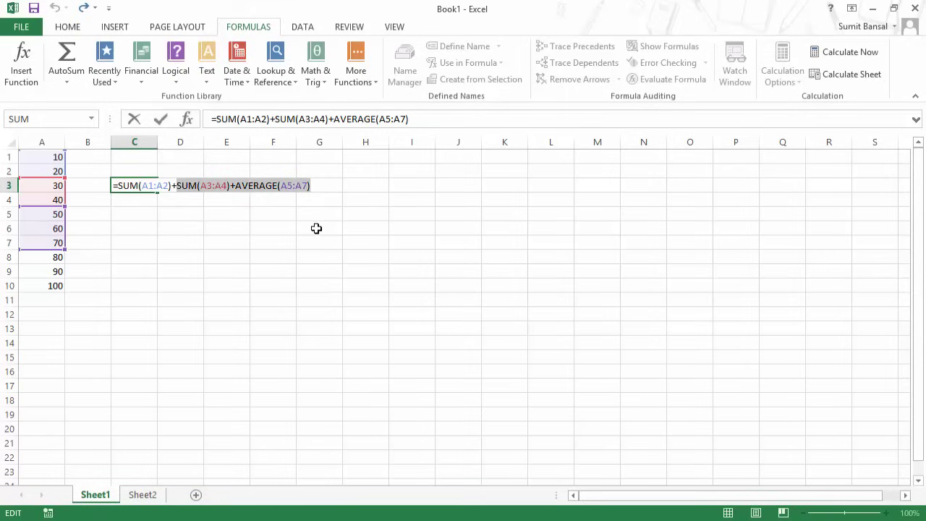
key("F9")
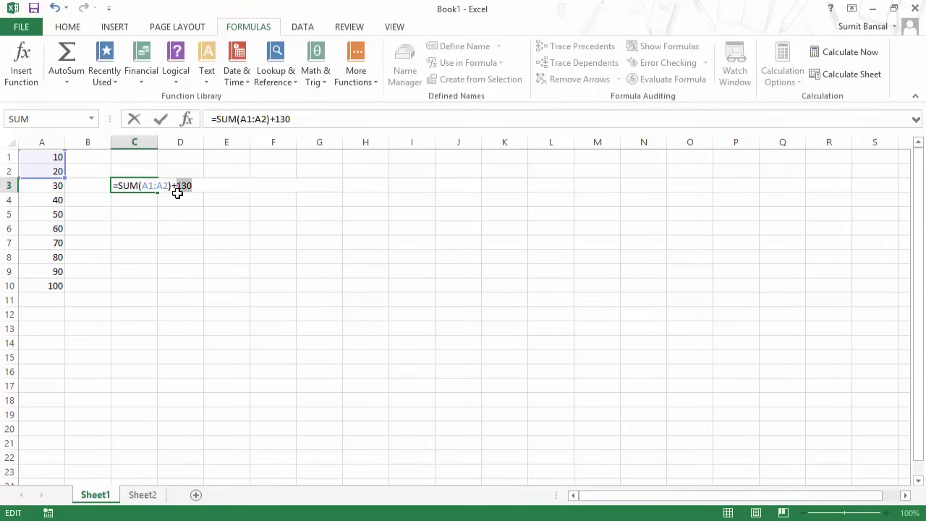
key("ctrl+z")
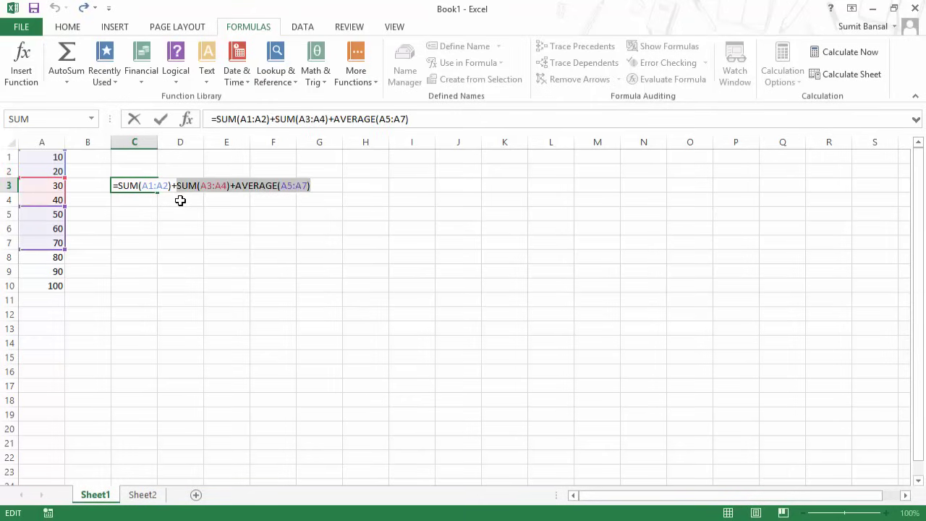
left_click(242, 190)
key("Escape")
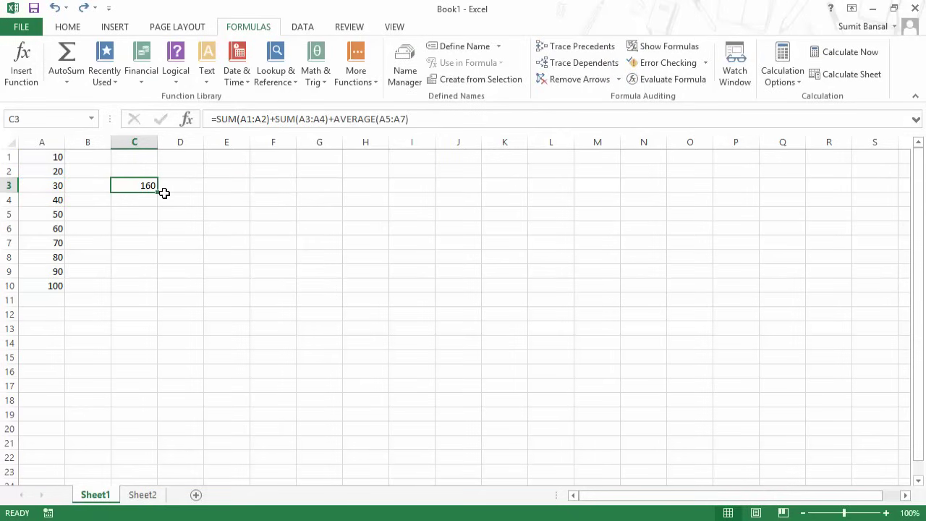
Replace AVERAGE(A5:A7) with its value 60 and commit the formula.
key("F2")
left_click_drag(237, 183, 347, 184)
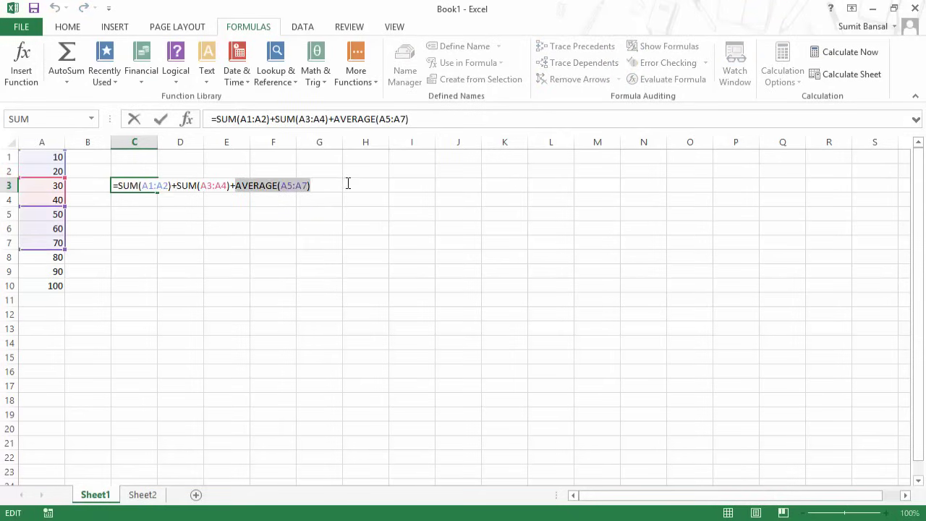
key("F9")
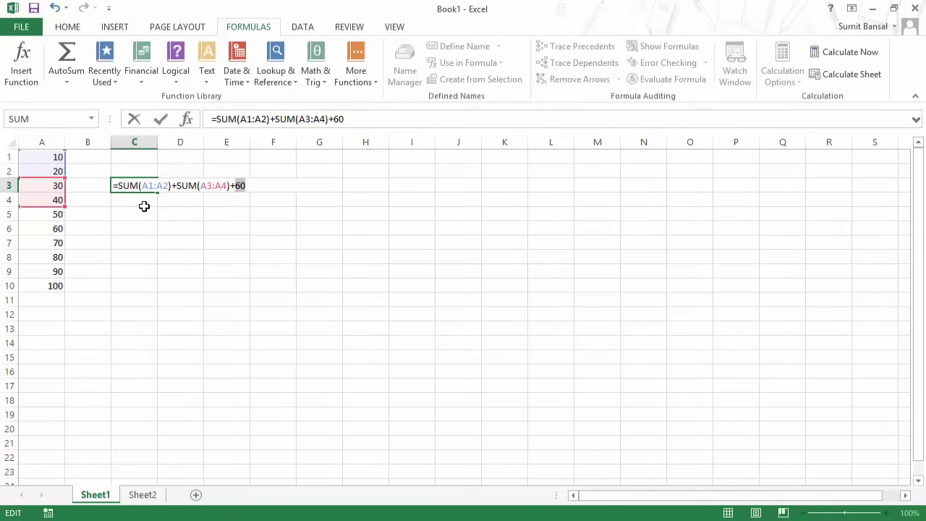
key("Return")
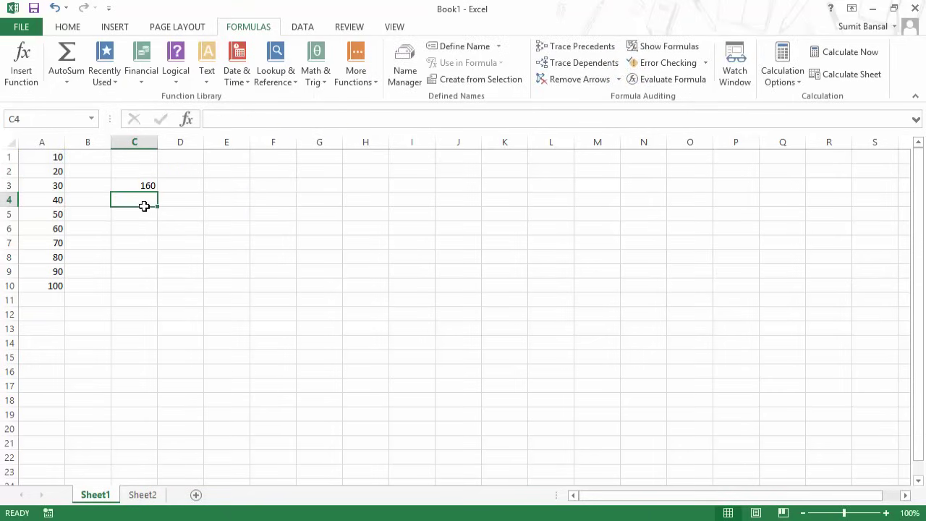
Recommit C3 still giving 160, then undo to bring back AVERAGE(A5:A7).
double_click(140, 186)
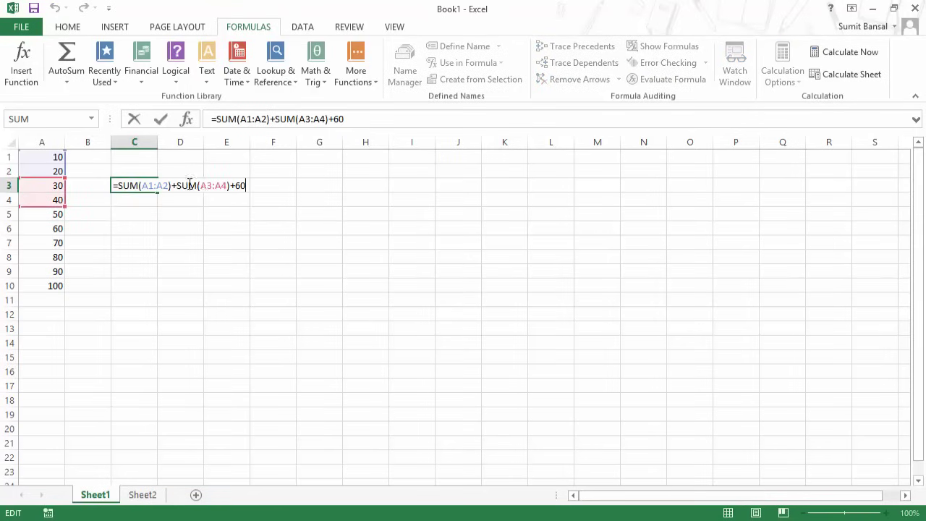
left_click_drag(234, 186, 275, 190)
key("ctrl+Return")
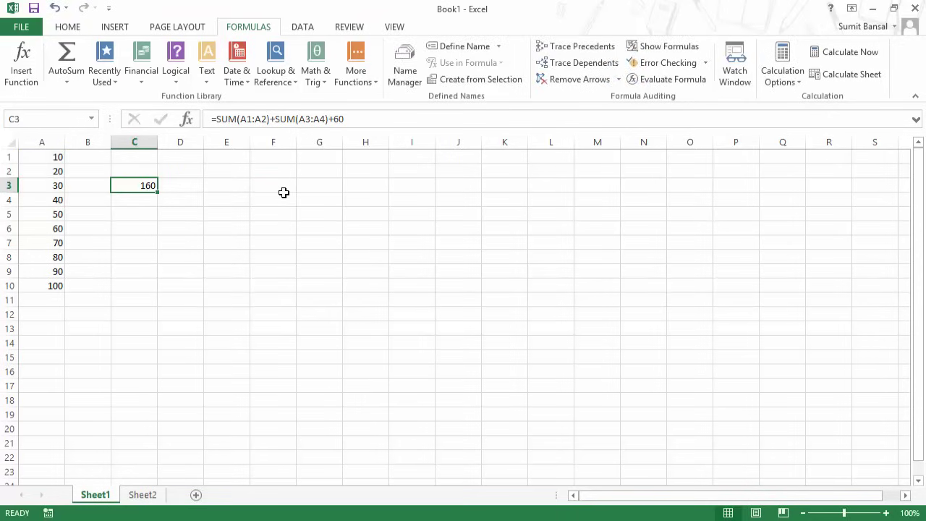
key("ctrl+z")
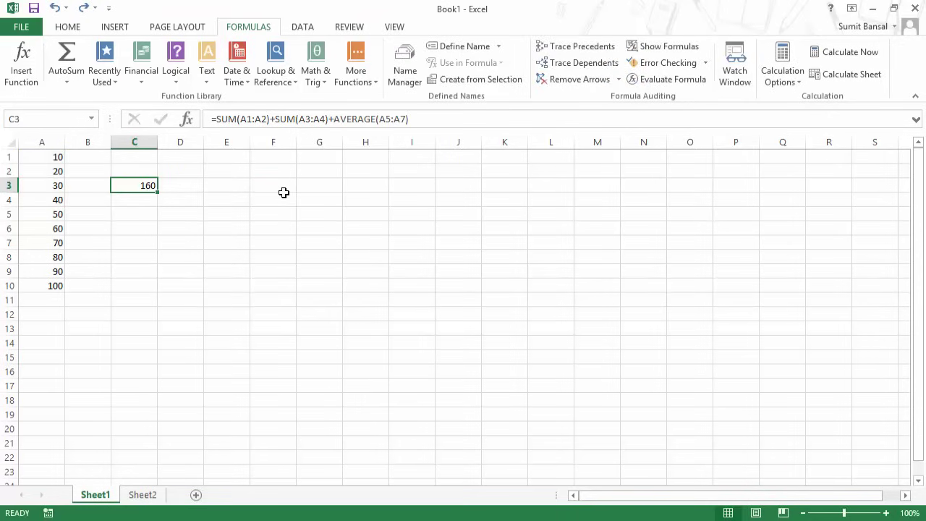